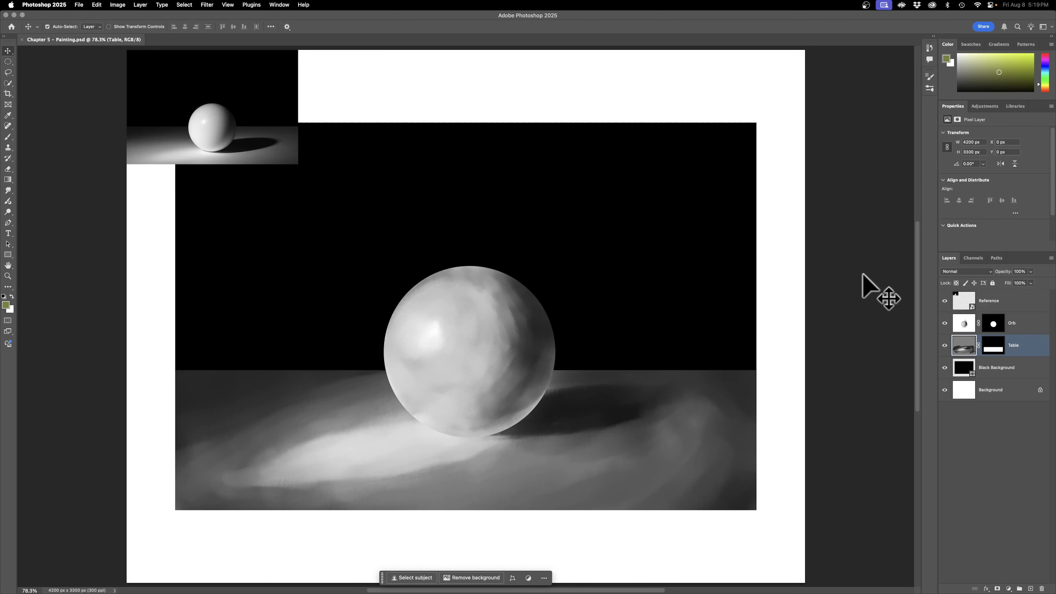
Step: Try moving the orb, table and black background separately, undoing each move
{"action": "left_click", "coordinate": [521, 324], "text": "shift"}
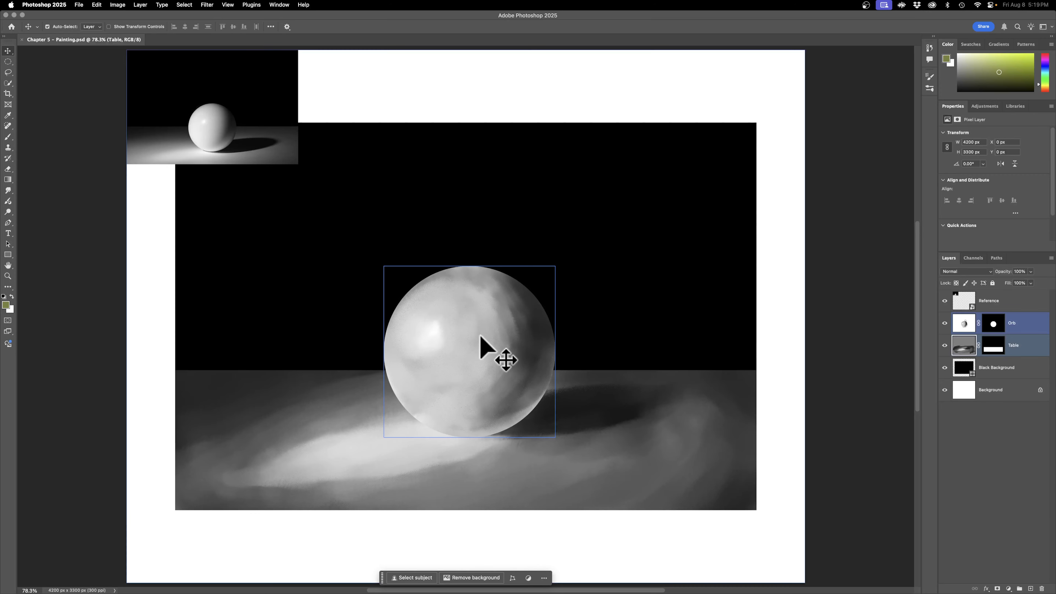
{"action": "mouse_move", "coordinate": [488, 349]}
{"action": "left_mouse_down"}
{"action": "mouse_move", "coordinate": [487, 360]}
{"action": "mouse_move", "coordinate": [496, 332]}
{"action": "left_mouse_up"}
{"action": "key", "text": "super+z"}
{"action": "left_click_drag", "start_coordinate": [682, 456], "coordinate": [657, 449]}
{"action": "key", "text": "super+z"}
{"action": "left_click_drag", "start_coordinate": [707, 271], "coordinate": [700, 262]}
{"action": "key", "text": "super+z"}
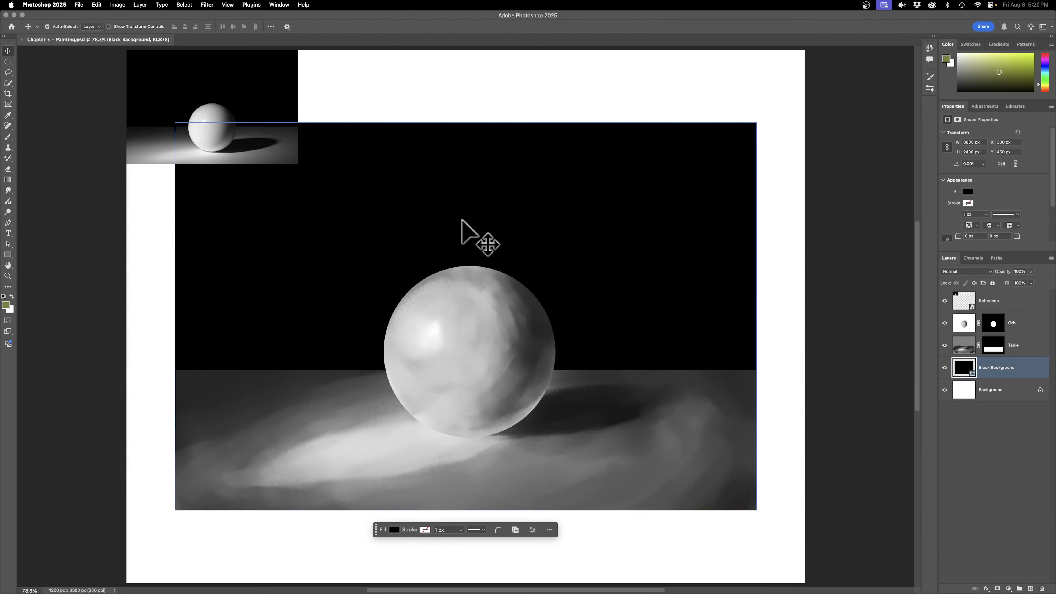
{"action": "mouse_move", "coordinate": [239, 99]}
{"action": "left_mouse_down"}
{"action": "mouse_move", "coordinate": [330, 195]}
{"action": "mouse_move", "coordinate": [456, 300]}
{"action": "mouse_move", "coordinate": [373, 254]}
{"action": "mouse_move", "coordinate": [218, 99]}
{"action": "mouse_move", "coordinate": [180, 95]}
{"action": "mouse_move", "coordinate": [224, 104]}
{"action": "mouse_move", "coordinate": [239, 94]}
{"action": "left_mouse_up"}
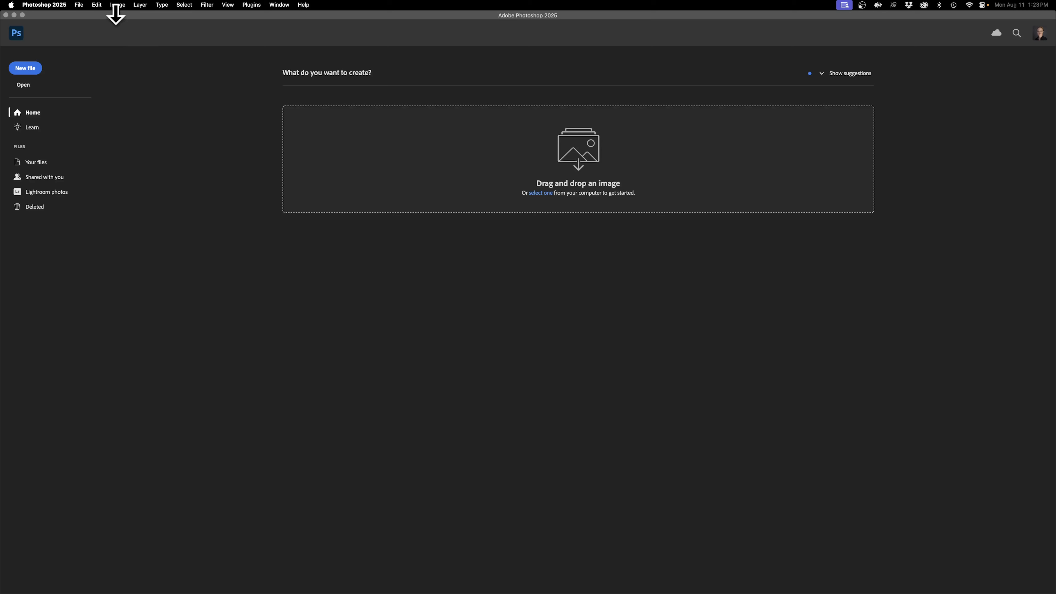
Step: Open the setup for a new document
{"action": "left_click", "coordinate": [79, 4]}
{"action": "left_click", "coordinate": [57, 60]}
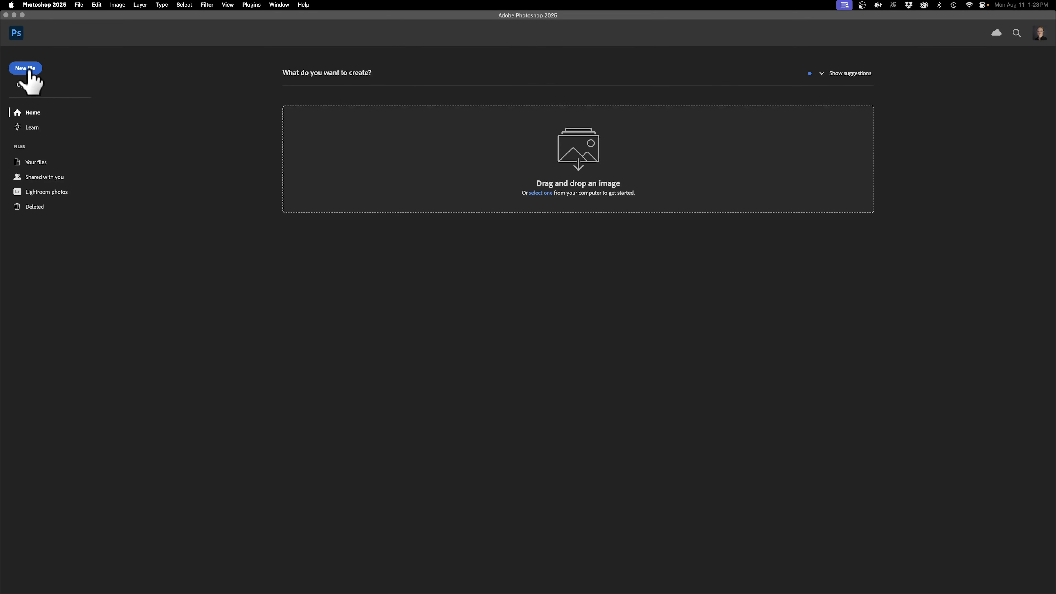
{"action": "left_click", "coordinate": [28, 69]}
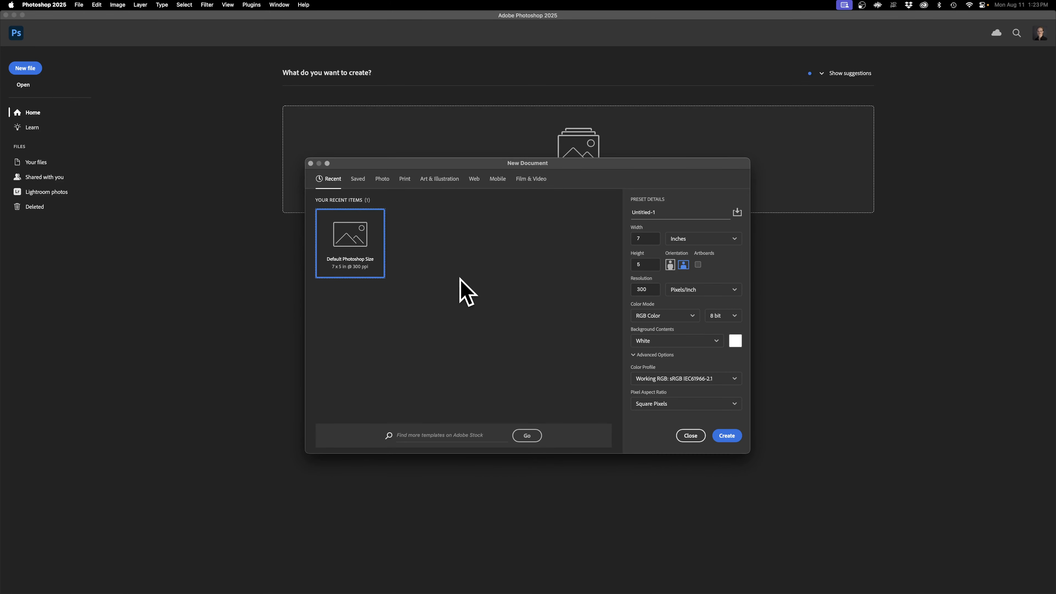
Step: Look through the document preset categories from Saved to Film & Video and return to the recent presets
{"action": "left_click", "coordinate": [358, 179]}
{"action": "left_click", "coordinate": [382, 179]}
{"action": "left_click", "coordinate": [405, 179]}
{"action": "left_click", "coordinate": [437, 179]}
{"action": "left_click", "coordinate": [482, 180]}
{"action": "left_click", "coordinate": [496, 181]}
{"action": "left_click", "coordinate": [530, 180]}
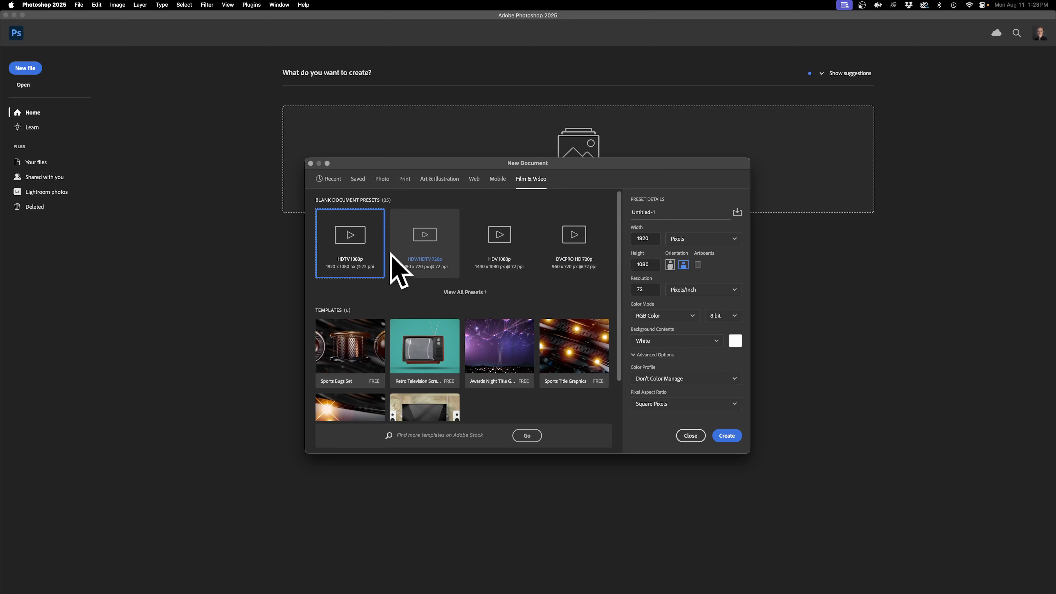
{"action": "left_click", "coordinate": [326, 180]}
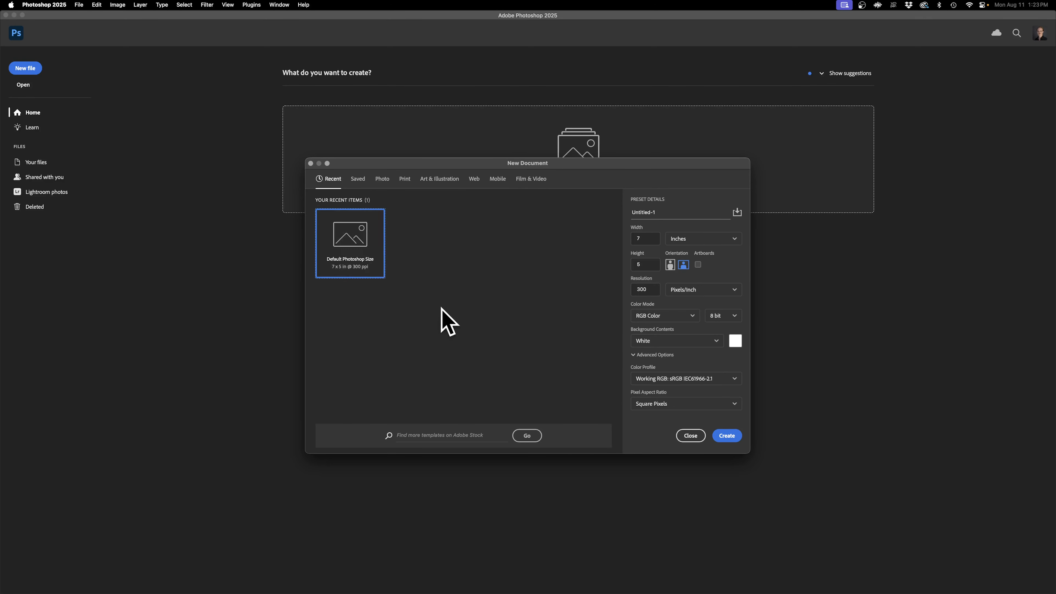
Step: Name the new document "Chapter 5 - Painting" and set its size to 14 by 11 inches in landscape orientation
{"action": "left_click", "coordinate": [655, 213]}
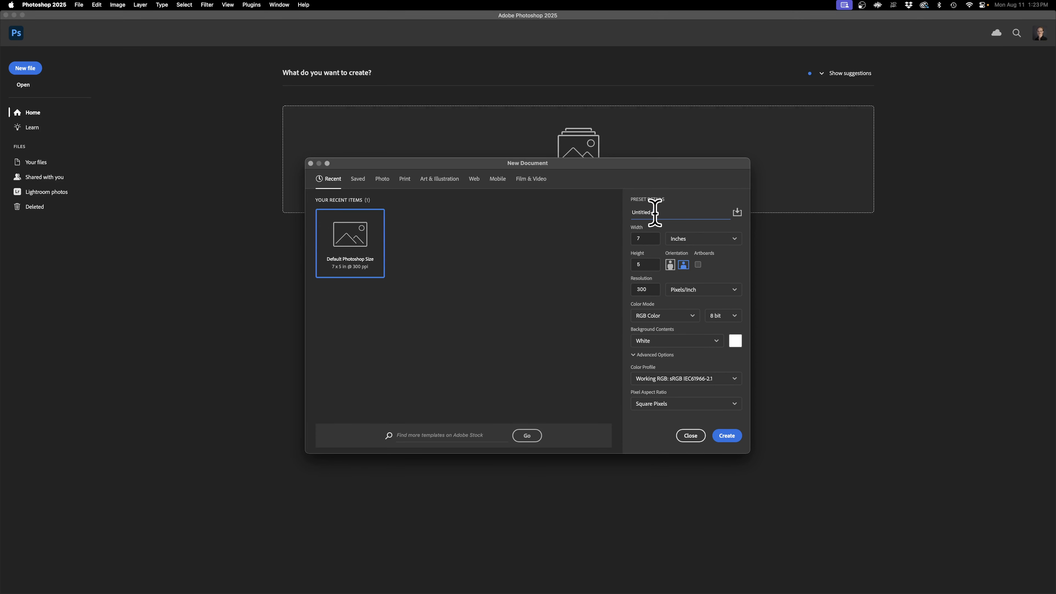
{"action": "left_click_drag", "start_coordinate": [675, 212], "coordinate": [591, 202]}
{"action": "left_click", "coordinate": [673, 264]}
Step: Try a resolution of 72 pixels/inch with the size in pixels, and switch the units back to inches
{"action": "left_click", "coordinate": [691, 239]}
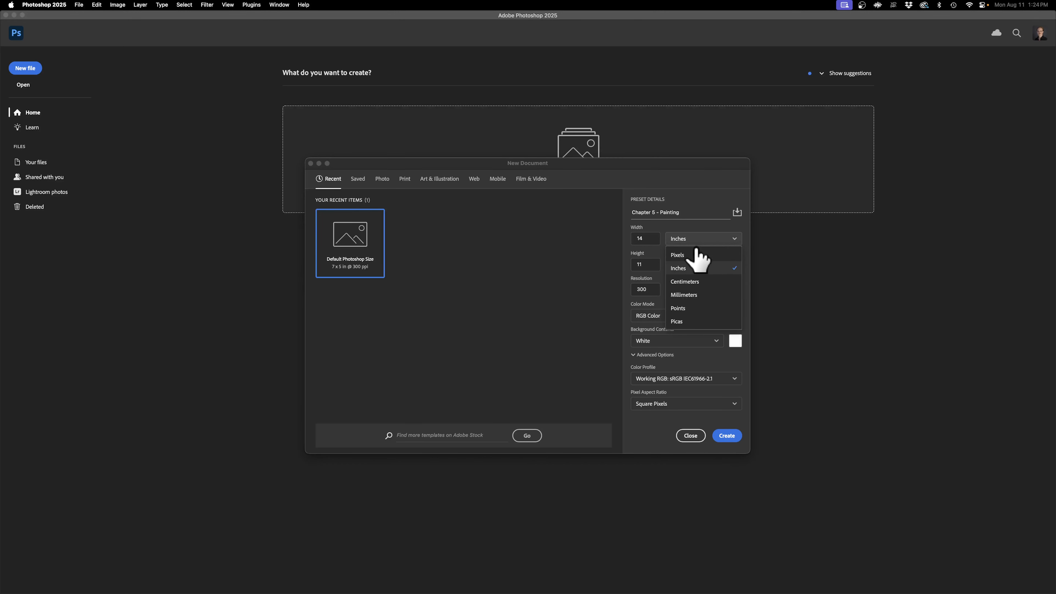
{"action": "left_click", "coordinate": [697, 253]}
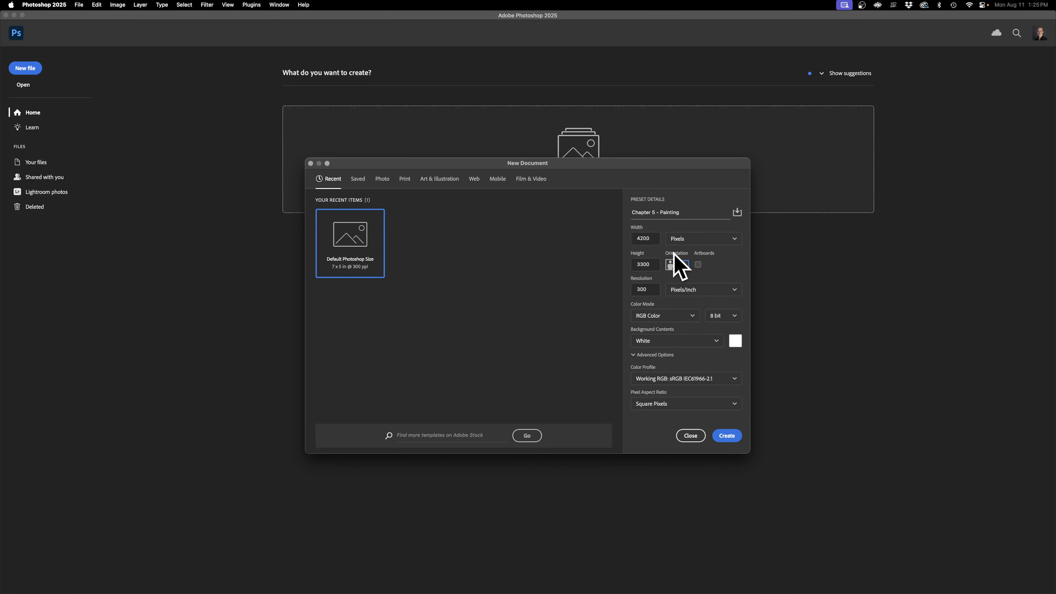
{"action": "double_click", "coordinate": [645, 289]}
{"action": "type", "text": "72"}
{"action": "left_click", "coordinate": [730, 275]}
{"action": "left_click", "coordinate": [722, 240]}
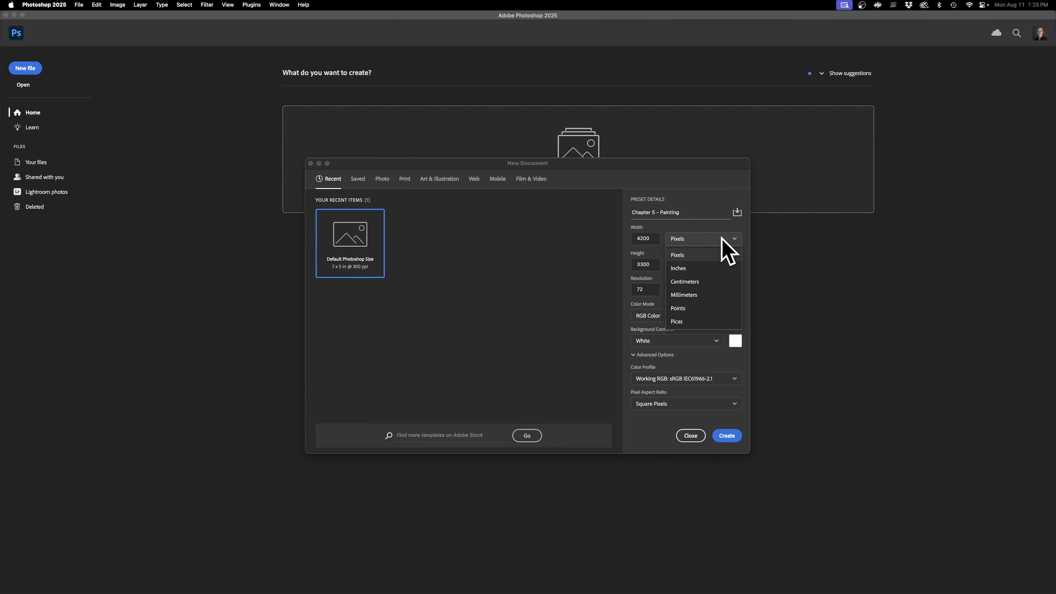
{"action": "left_click", "coordinate": [709, 271]}
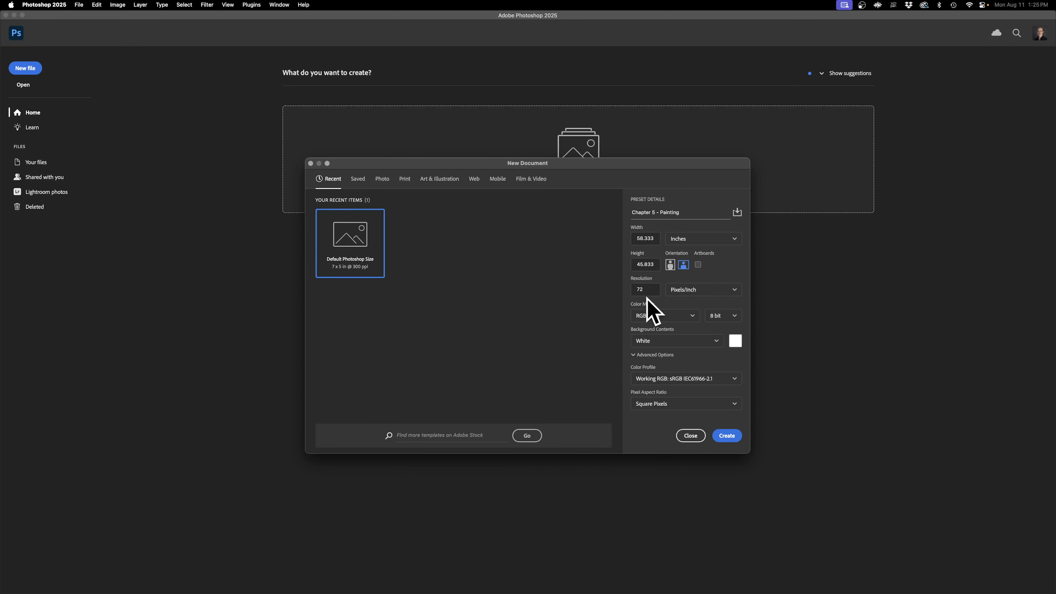
Step: Set the resolution to 300 pixels/inch and the document size to 14 inches wide by 11 inches high
{"action": "double_click", "coordinate": [650, 289]}
{"action": "type", "text": "300"}
{"action": "double_click", "coordinate": [646, 237]}
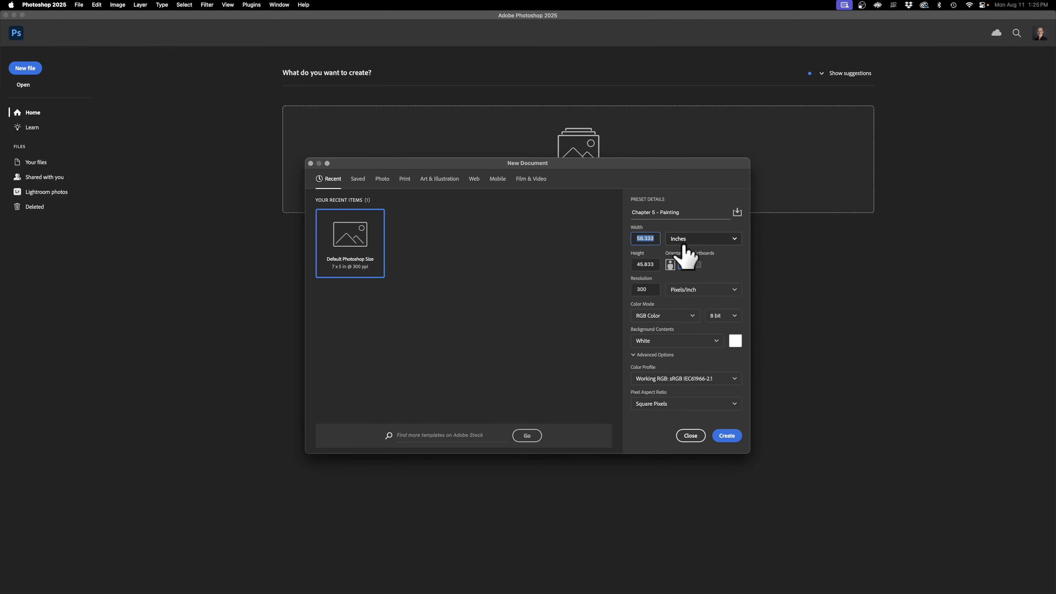
{"action": "type", "text": "14"}
{"action": "key", "text": "Tab"}
{"action": "type", "text": "1"}
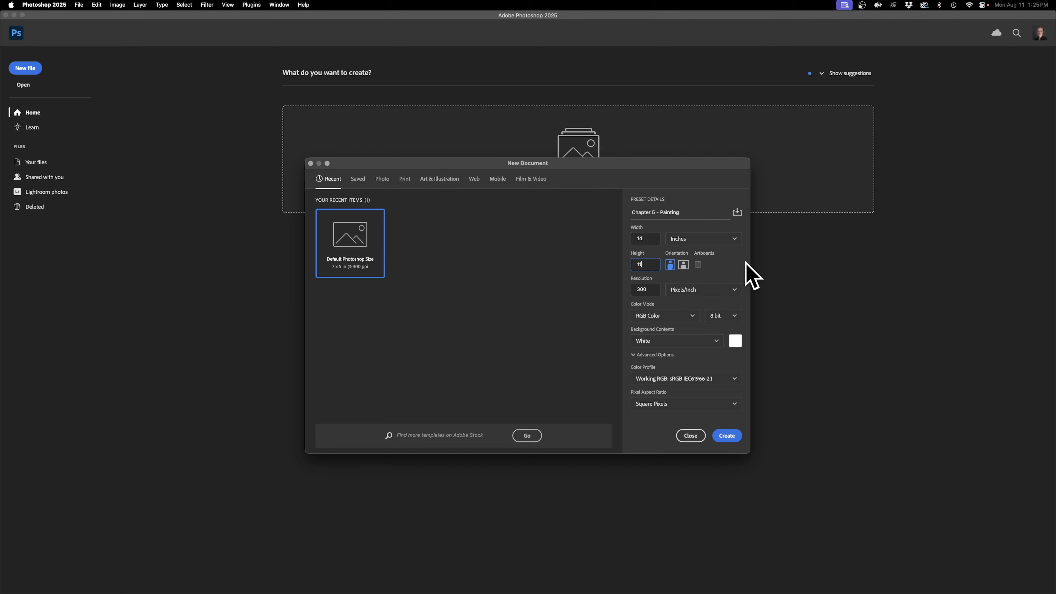
Step: Check the color mode, bit depth and color profile choices, keeping RGB Color, 8 bit and Working RGB: sRGB IEC61966-2.1
{"action": "left_click", "coordinate": [673, 318]}
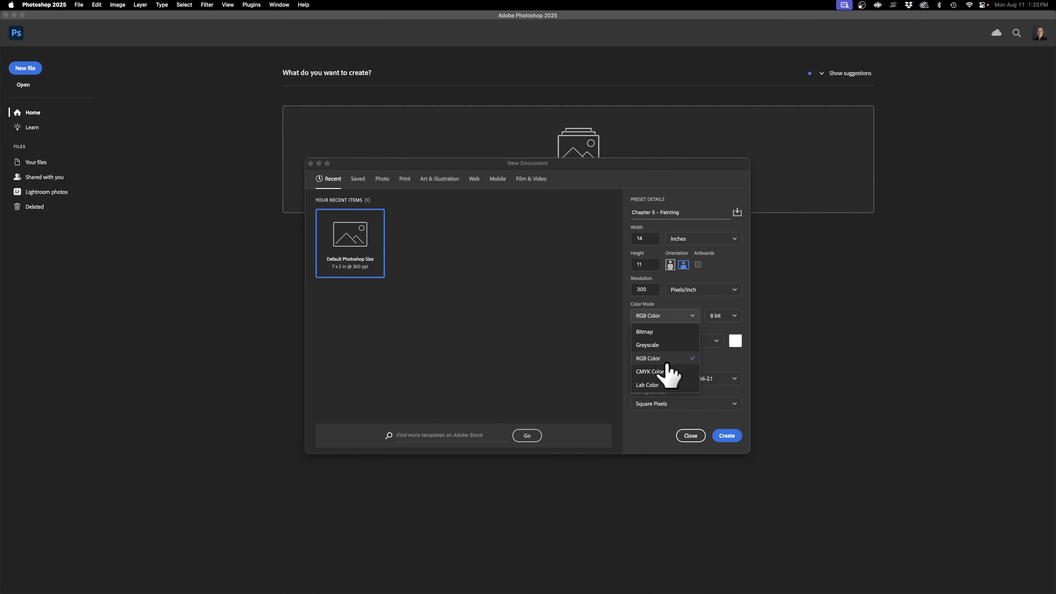
{"action": "left_click", "coordinate": [700, 306]}
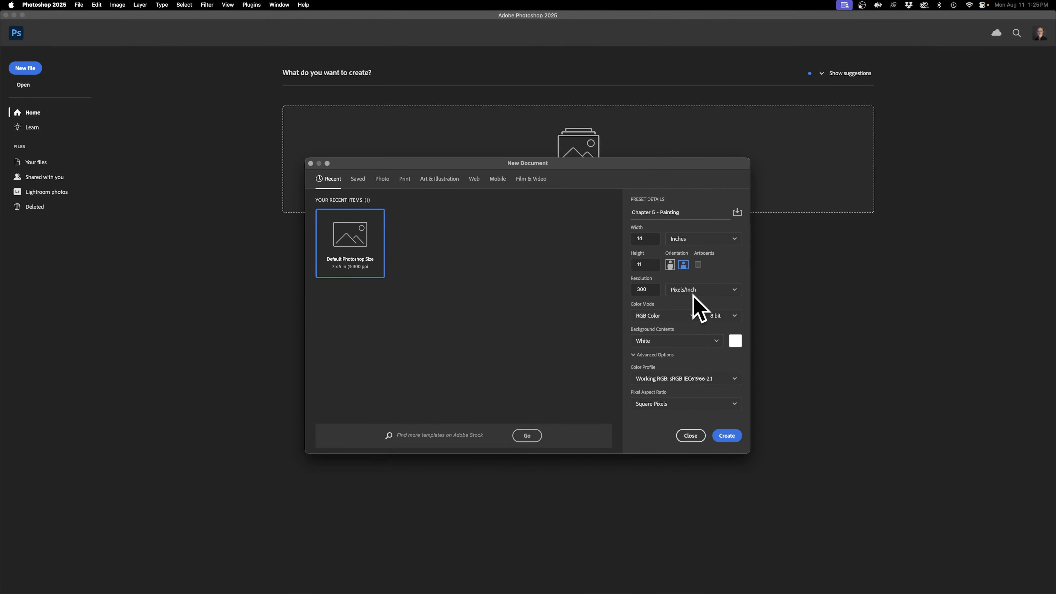
{"action": "left_click", "coordinate": [728, 318]}
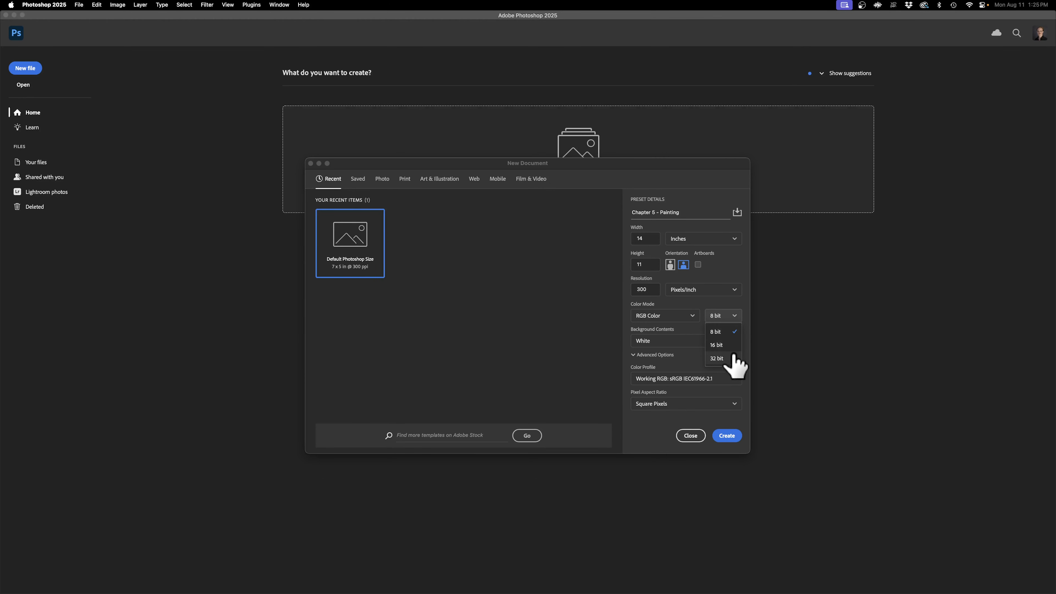
{"action": "left_click", "coordinate": [722, 332]}
{"action": "left_click", "coordinate": [647, 355]}
{"action": "left_click", "coordinate": [645, 356]}
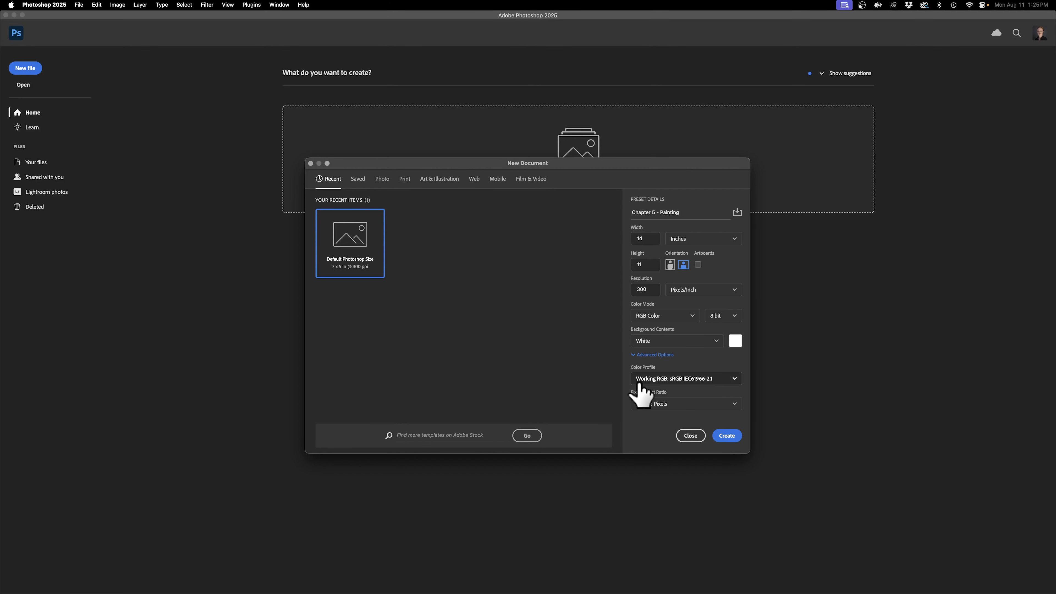
{"action": "left_click", "coordinate": [678, 380]}
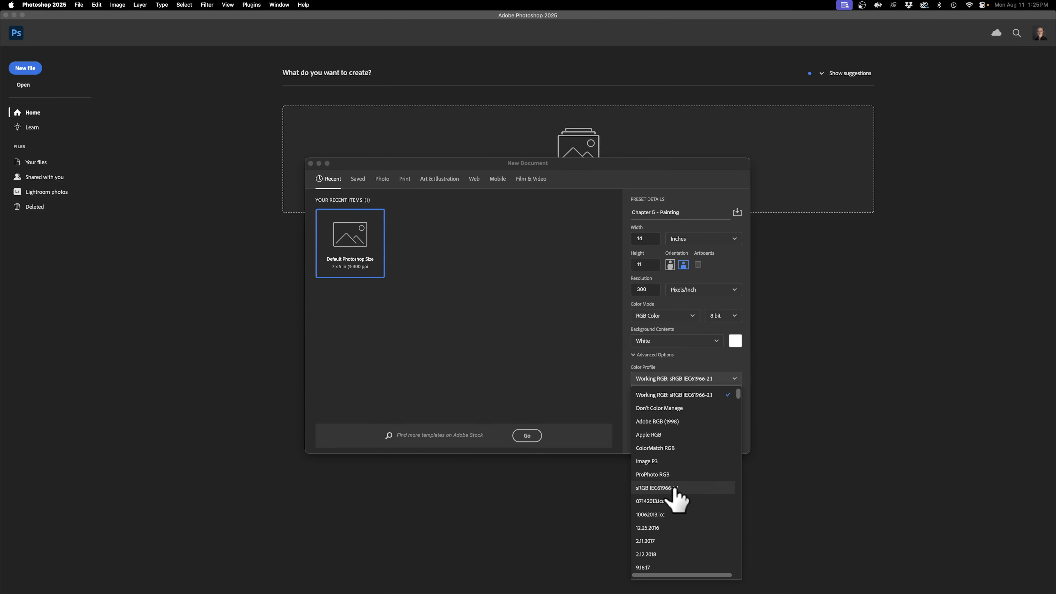
{"action": "left_click", "coordinate": [708, 371]}
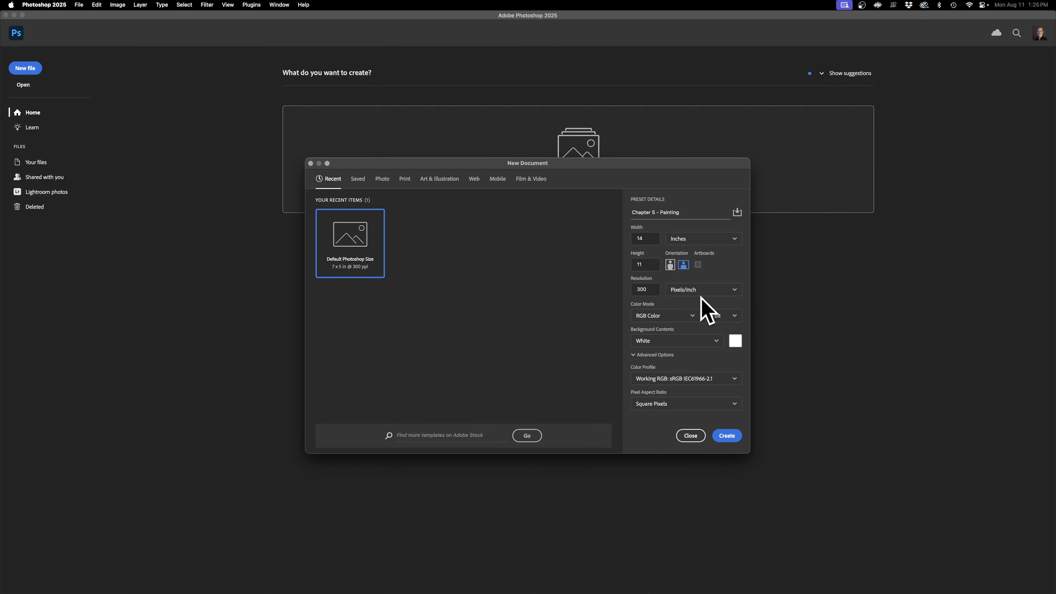
Step: Create the document, dismiss the Generate Image tip and switch to the Painting workspace
{"action": "left_click", "coordinate": [726, 436]}
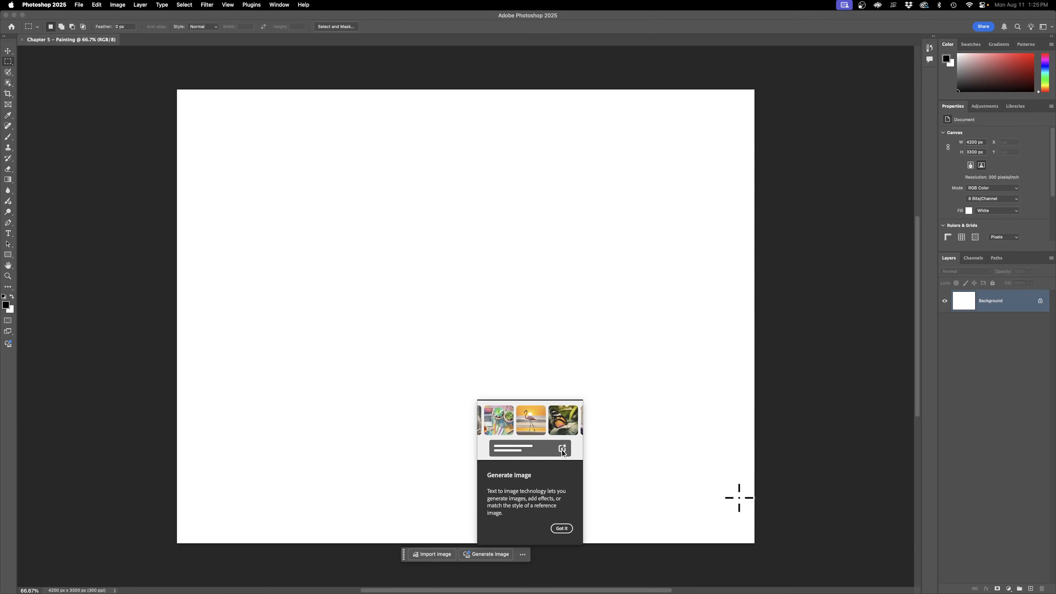
{"action": "left_click", "coordinate": [563, 529]}
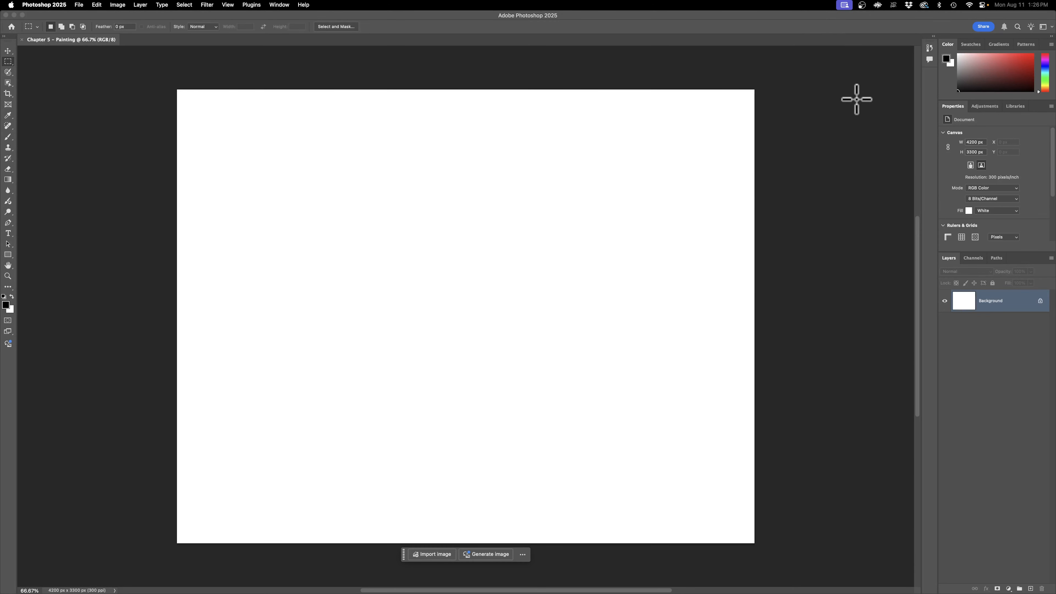
{"action": "left_click", "coordinate": [1044, 26]}
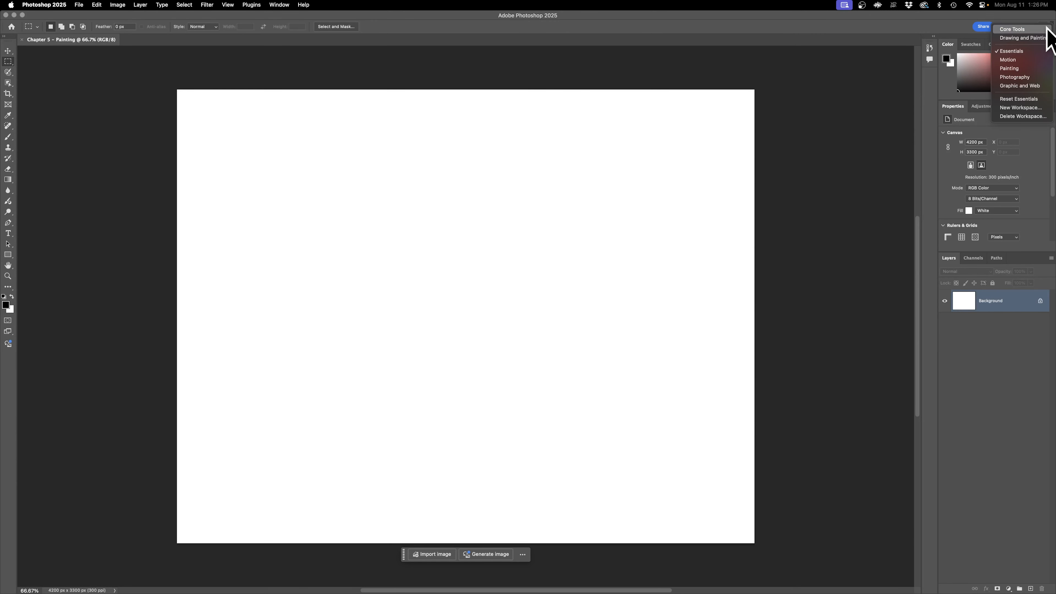
{"action": "left_click", "coordinate": [1027, 68]}
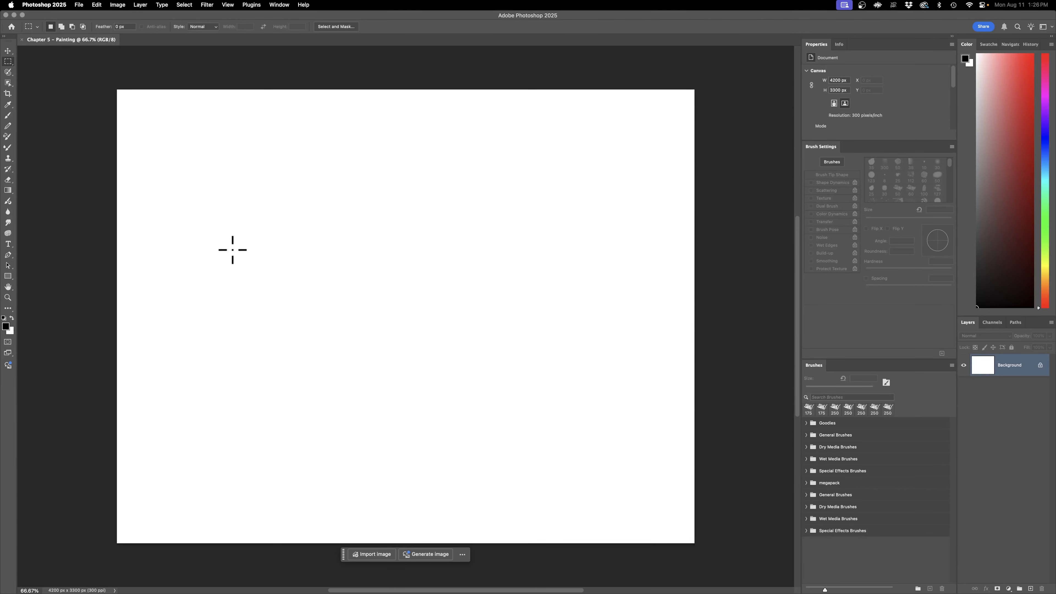
Step: View the list of extra tools, and dock the Properties and Info panels into the Color panel group
{"action": "left_click", "coordinate": [8, 308]}
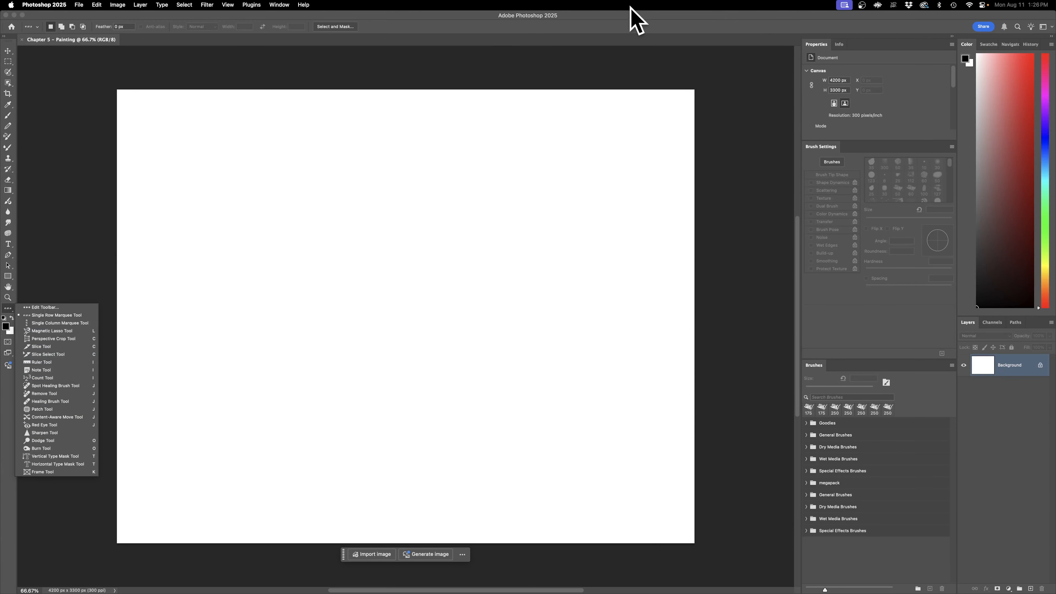
{"action": "left_click", "coordinate": [875, 24]}
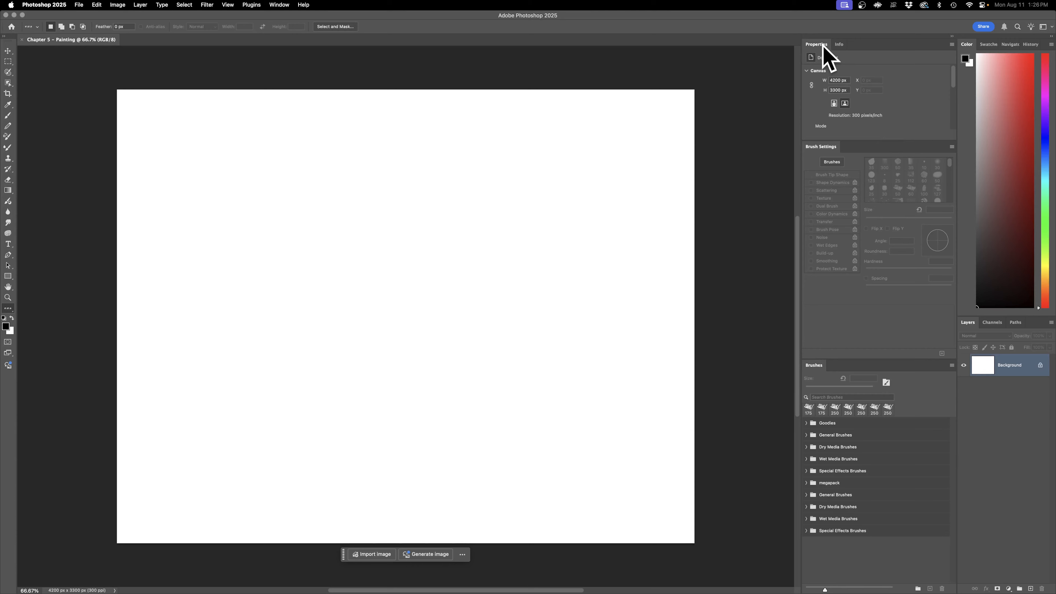
{"action": "left_click_drag", "start_coordinate": [823, 45], "coordinate": [1019, 45]}
{"action": "mouse_move", "coordinate": [810, 43]}
{"action": "left_mouse_down"}
{"action": "mouse_move", "coordinate": [1021, 88]}
{"action": "mouse_move", "coordinate": [1026, 38]}
{"action": "left_mouse_up"}
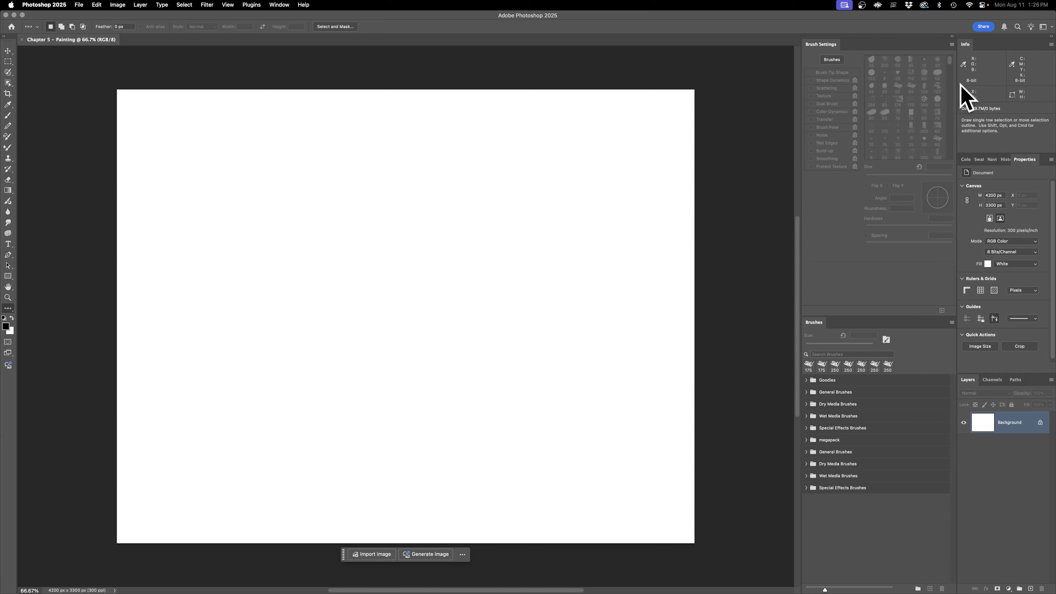
{"action": "left_click_drag", "start_coordinate": [965, 44], "coordinate": [978, 157]}
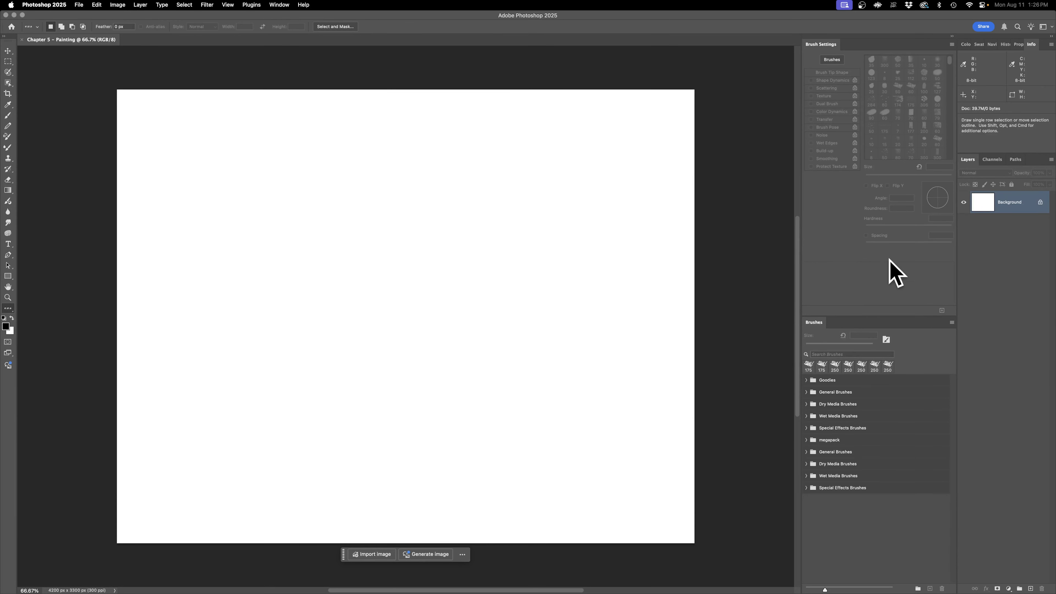
Step: Reset the Painting workspace and expand its collapsed column of panels
{"action": "left_click", "coordinate": [1048, 26]}
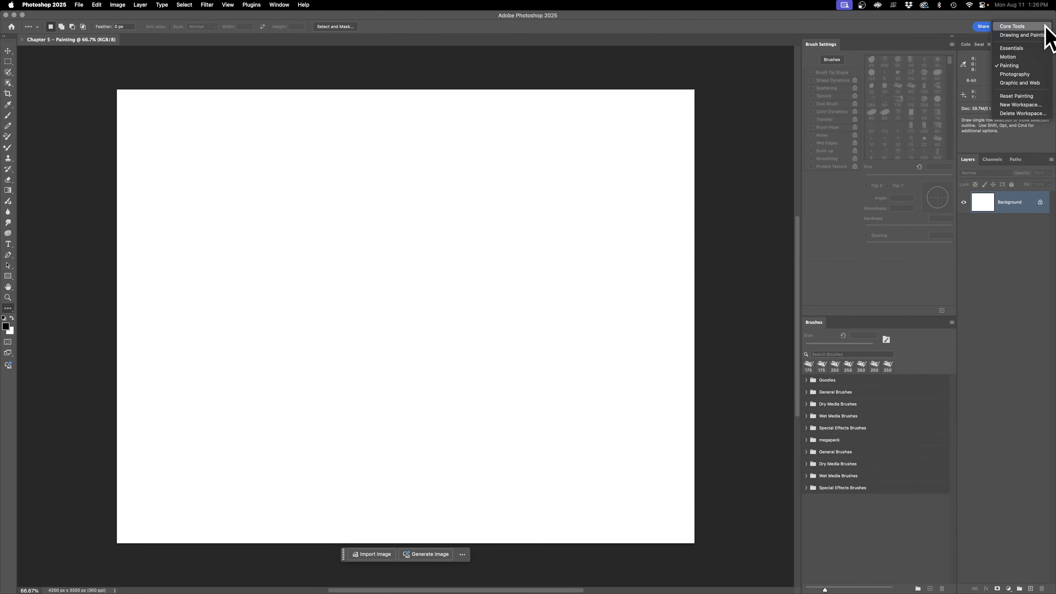
{"action": "left_click", "coordinate": [1027, 96]}
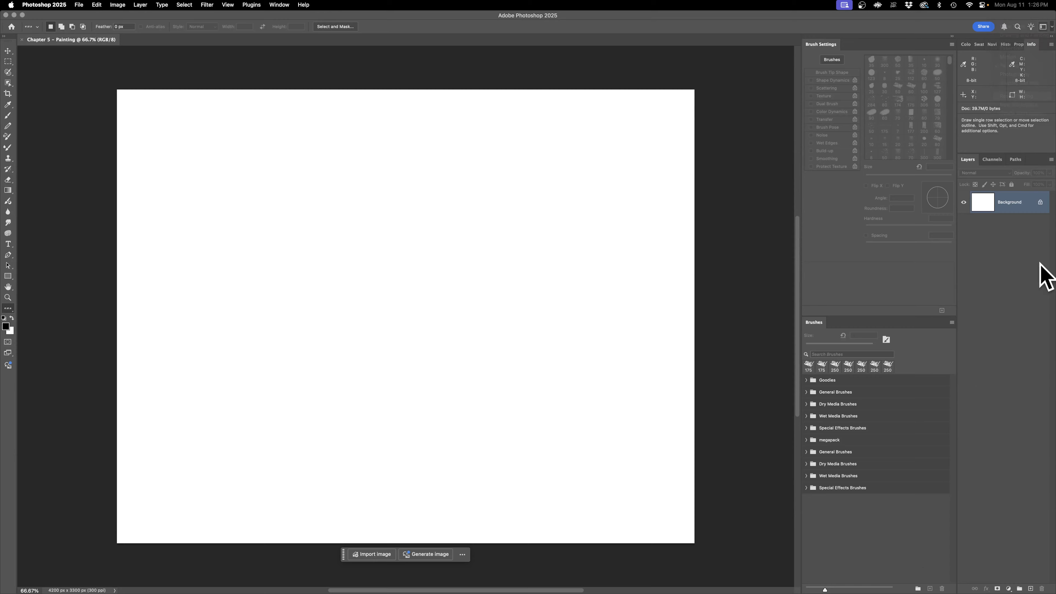
{"action": "left_click", "coordinate": [953, 36]}
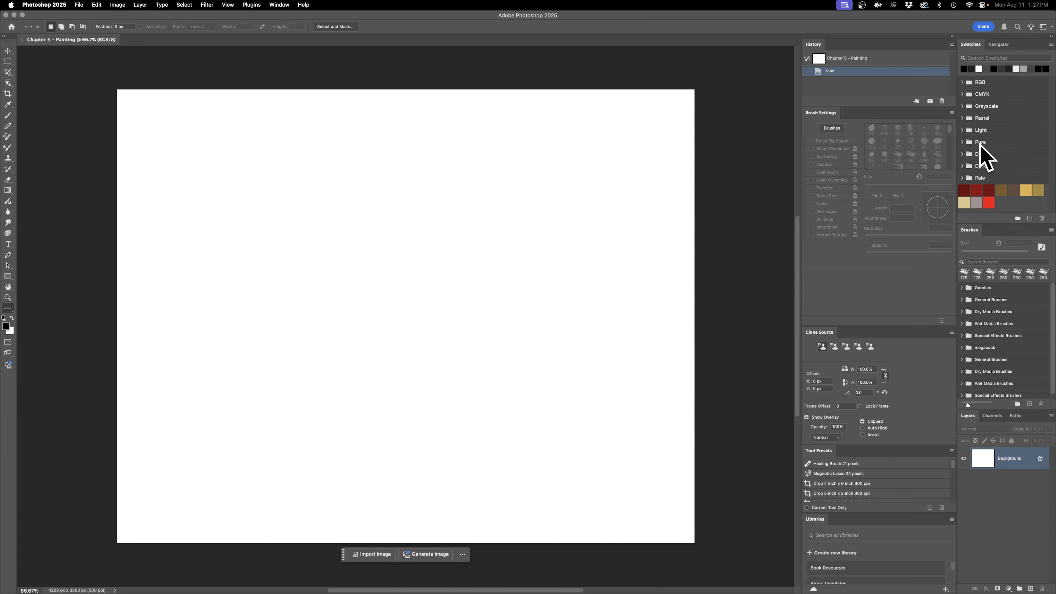
Step: Dock the History panel beside Swatches and Navigator, and close the Clone Source and Tool Presets panels
{"action": "mouse_move", "coordinate": [813, 43]}
{"action": "left_mouse_down"}
{"action": "mouse_move", "coordinate": [876, 93]}
{"action": "mouse_move", "coordinate": [1017, 64]}
{"action": "mouse_move", "coordinate": [1011, 47]}
{"action": "left_mouse_up"}
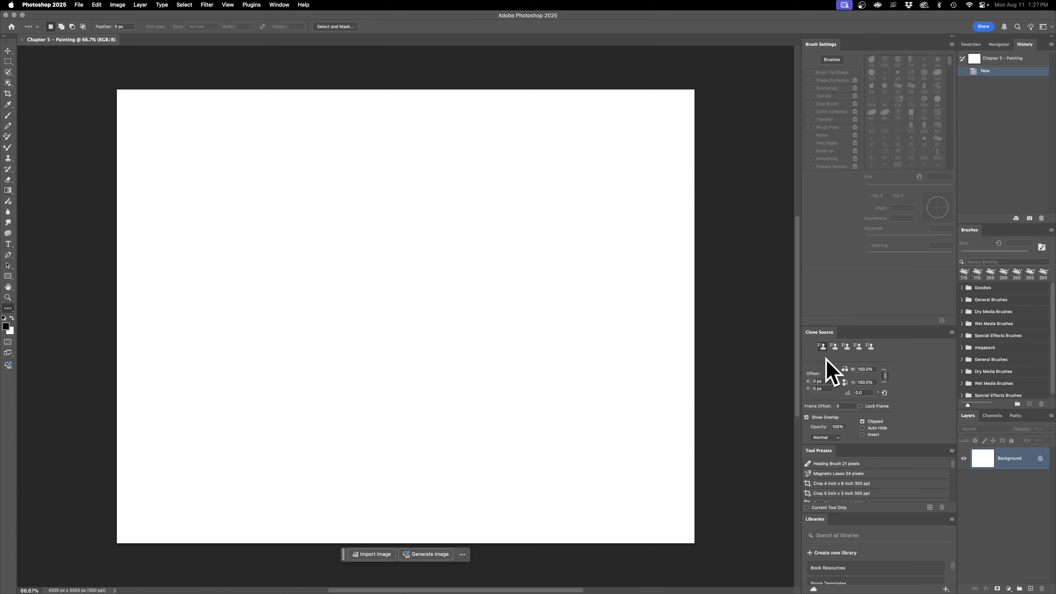
{"action": "right_click", "coordinate": [817, 333]}
{"action": "left_click", "coordinate": [842, 340]}
{"action": "right_click", "coordinate": [812, 334]}
{"action": "left_click", "coordinate": [827, 339]}
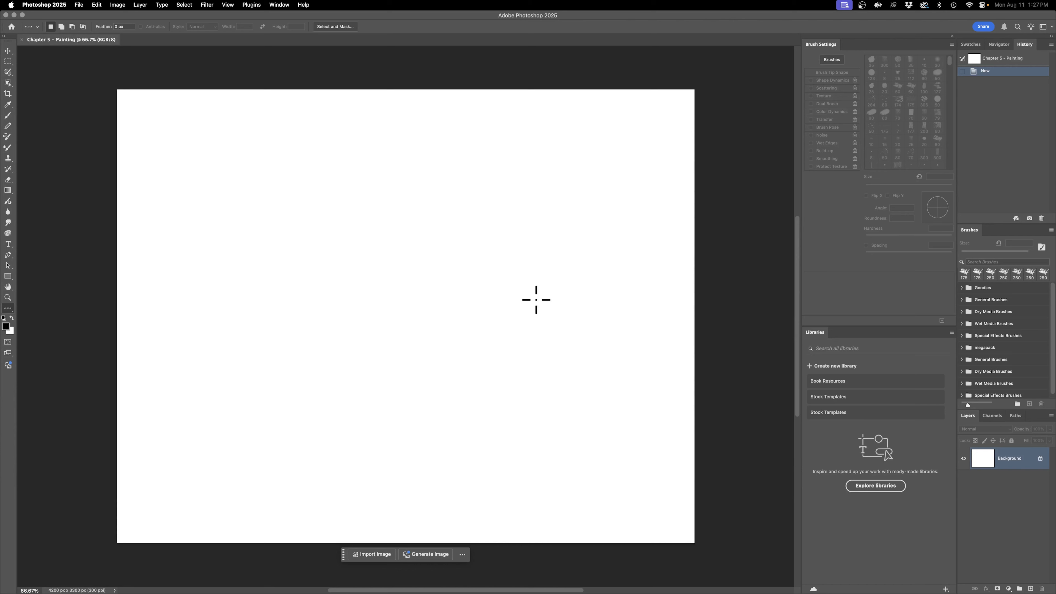
{"action": "left_click", "coordinate": [78, 5]}
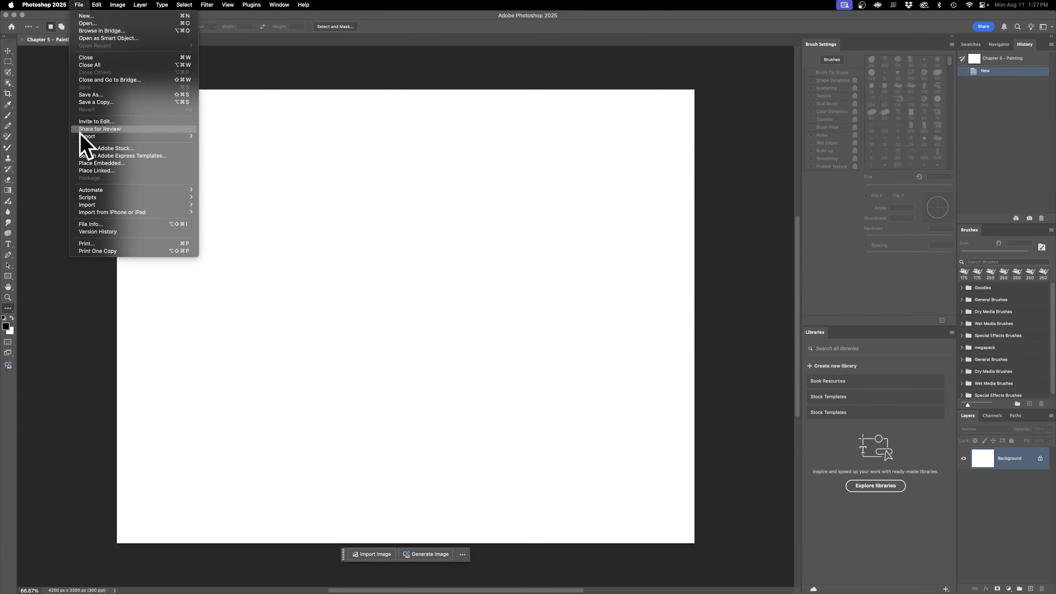
{"action": "left_click", "coordinate": [906, 342]}
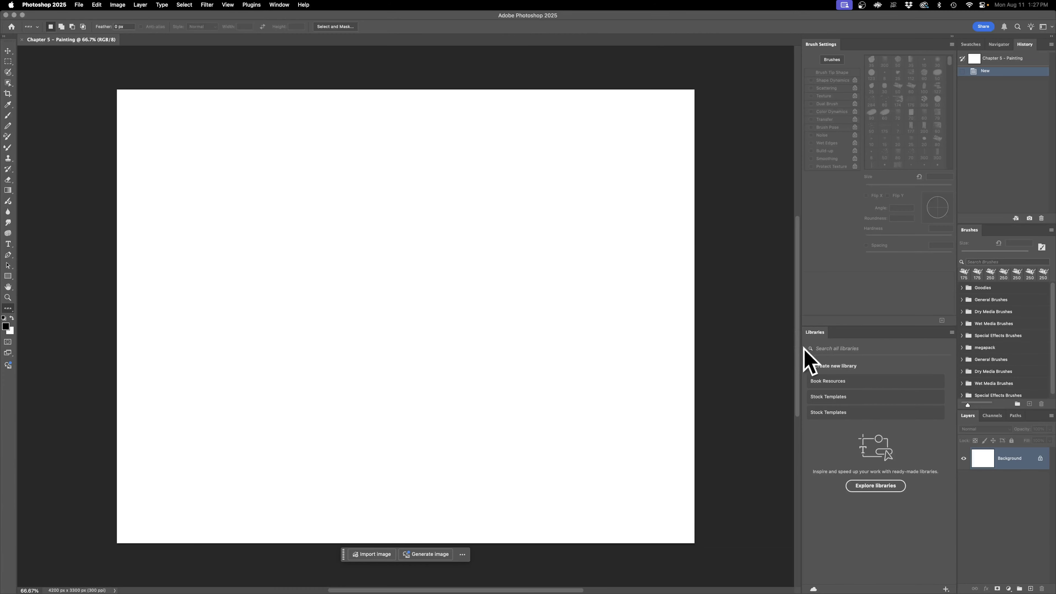
Step: Close the Libraries panel, then dock the Brushes panel below Brush Settings and enlarge it to about half the column height
{"action": "right_click", "coordinate": [818, 330]}
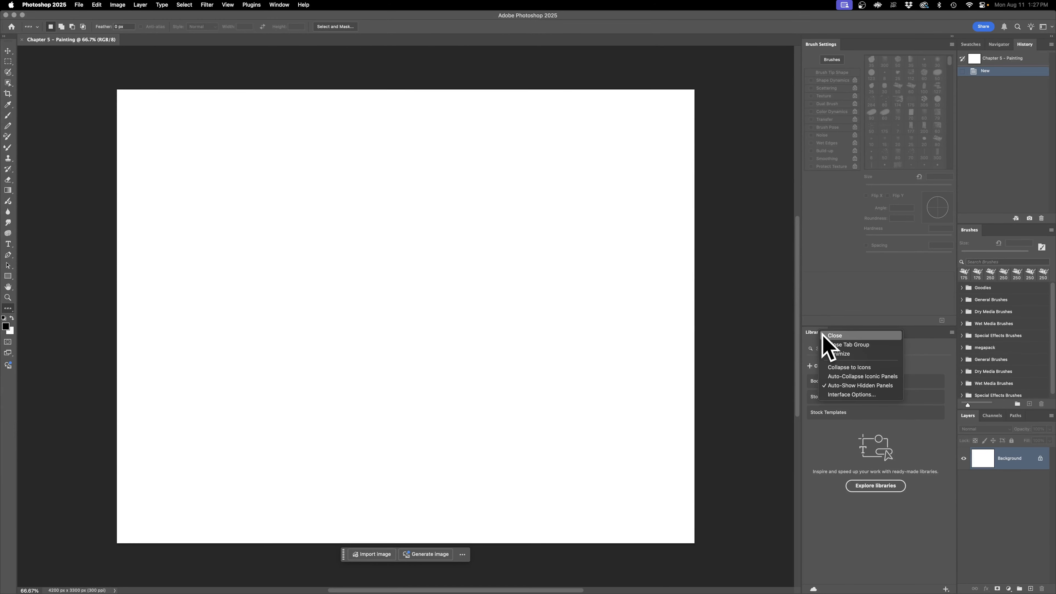
{"action": "left_click", "coordinate": [852, 335]}
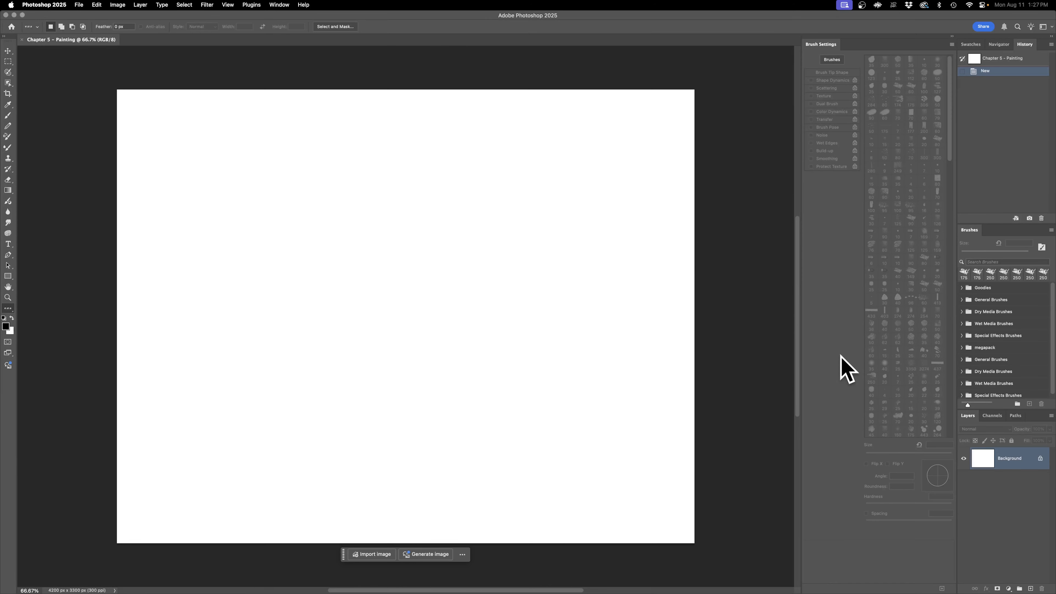
{"action": "mouse_move", "coordinate": [980, 229]}
{"action": "left_mouse_down"}
{"action": "mouse_move", "coordinate": [895, 269]}
{"action": "mouse_move", "coordinate": [907, 205]}
{"action": "mouse_move", "coordinate": [870, 492]}
{"action": "mouse_move", "coordinate": [832, 588]}
{"action": "mouse_move", "coordinate": [836, 579]}
{"action": "left_mouse_up"}
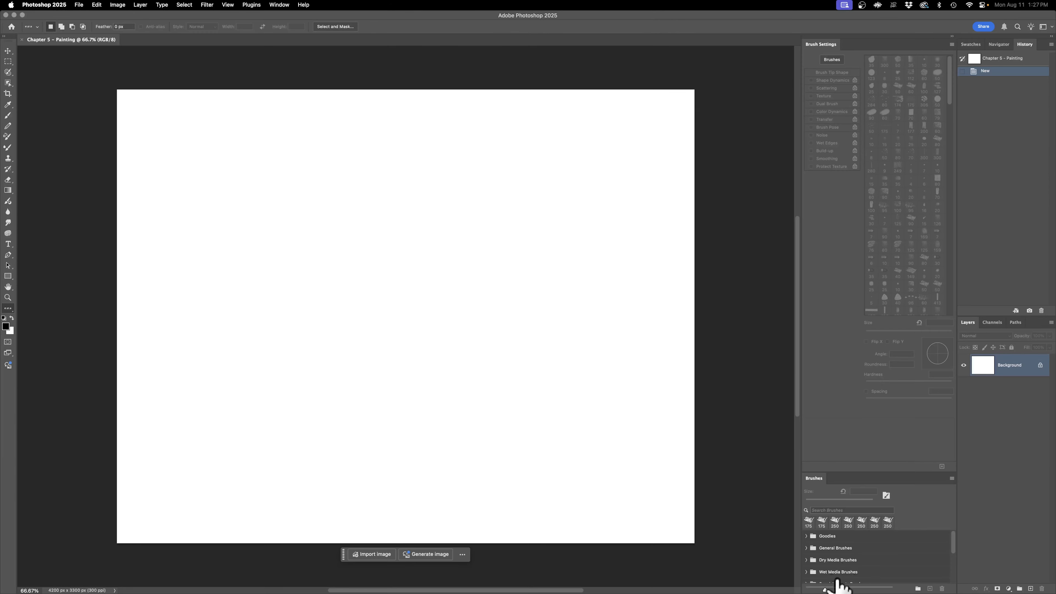
{"action": "mouse_move", "coordinate": [847, 472]}
{"action": "left_mouse_down"}
{"action": "mouse_move", "coordinate": [874, 359]}
{"action": "mouse_move", "coordinate": [890, 210]}
{"action": "left_mouse_up"}
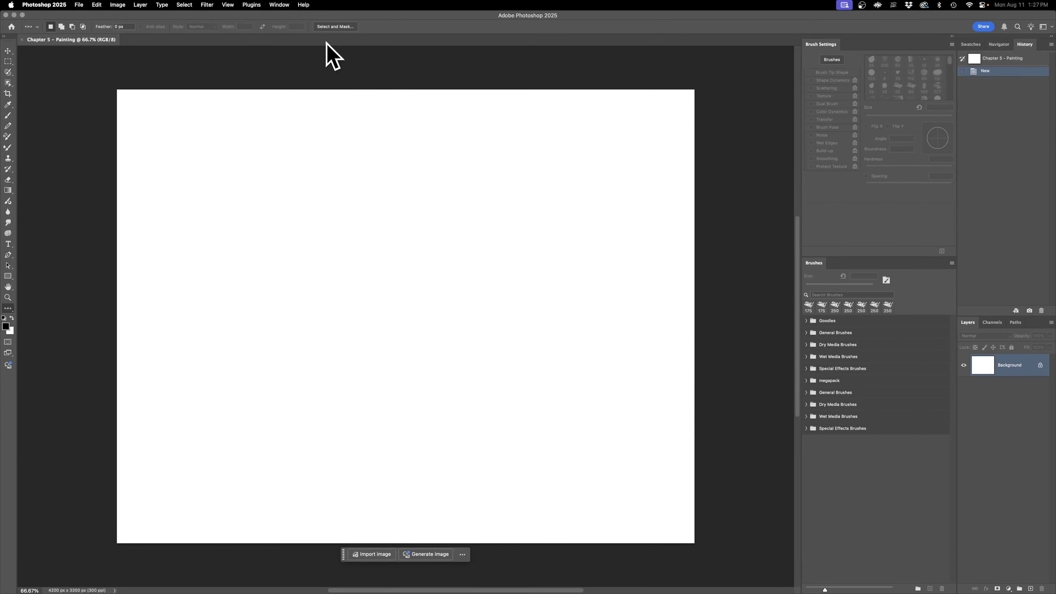
Step: Show the Color panel and try a green hue in its hue cube
{"action": "left_click", "coordinate": [277, 5]}
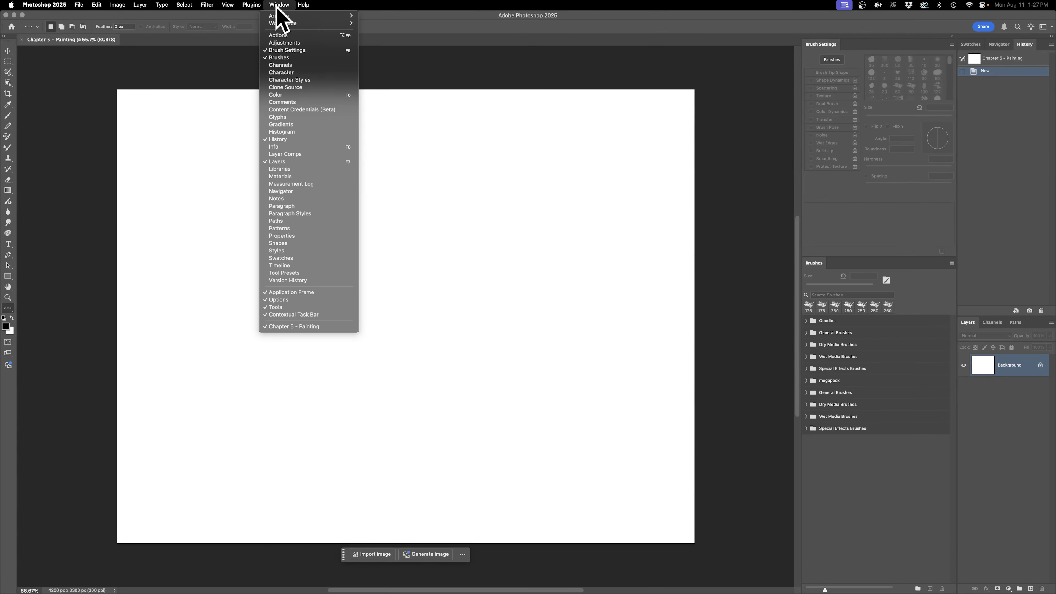
{"action": "left_click", "coordinate": [299, 95]}
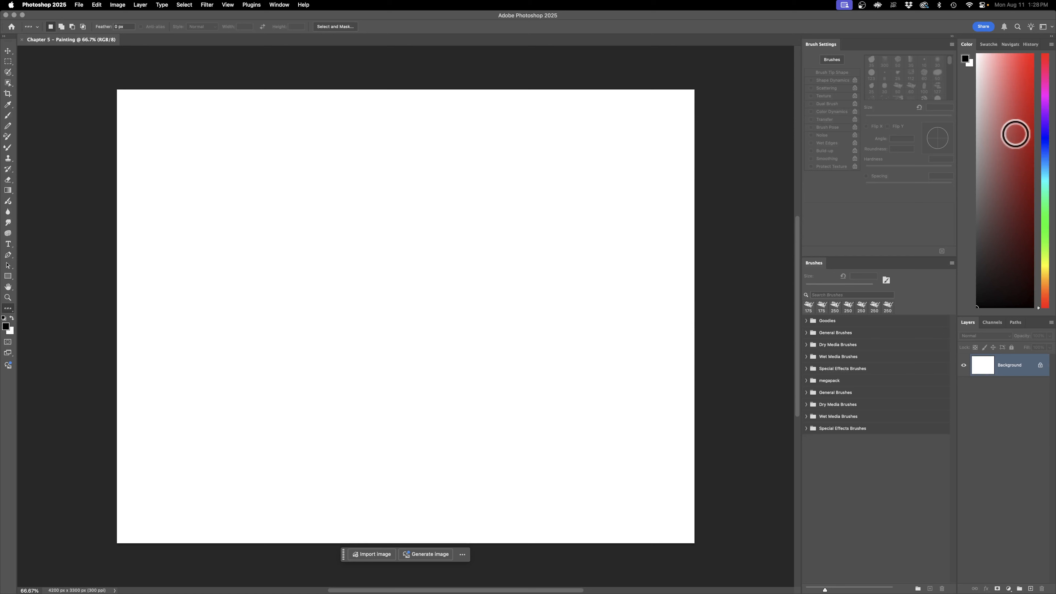
{"action": "left_click", "coordinate": [1046, 183]}
{"action": "left_click", "coordinate": [1046, 215]}
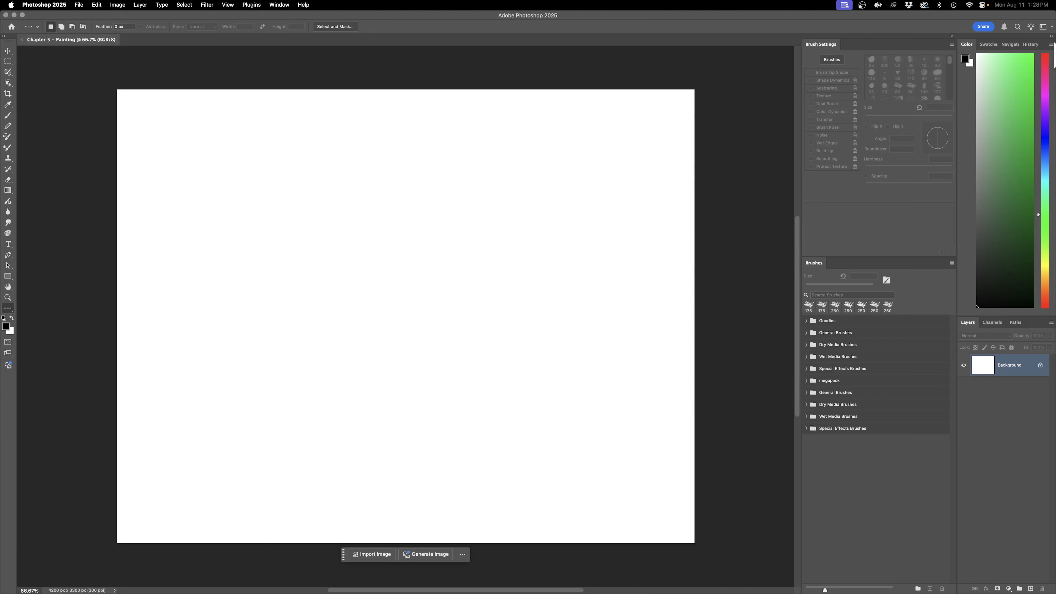
Step: Switch the Color panel to the Color Wheel and shorten its panel group to fit, trying several hues on the wheel
{"action": "left_click", "coordinate": [1051, 44]}
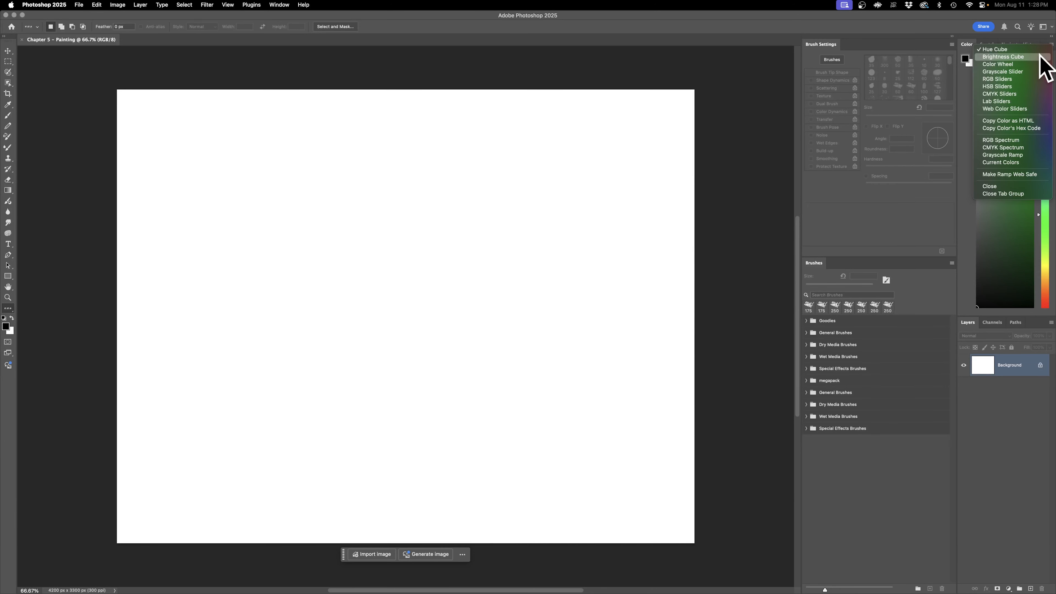
{"action": "left_click", "coordinate": [1035, 64]}
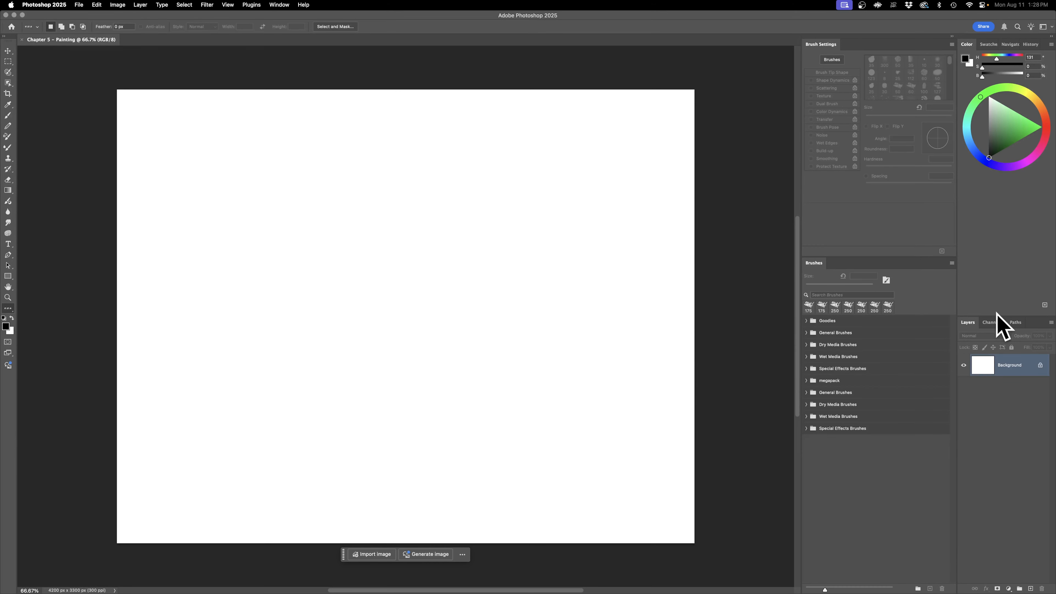
{"action": "left_click_drag", "start_coordinate": [998, 317], "coordinate": [1014, 164]}
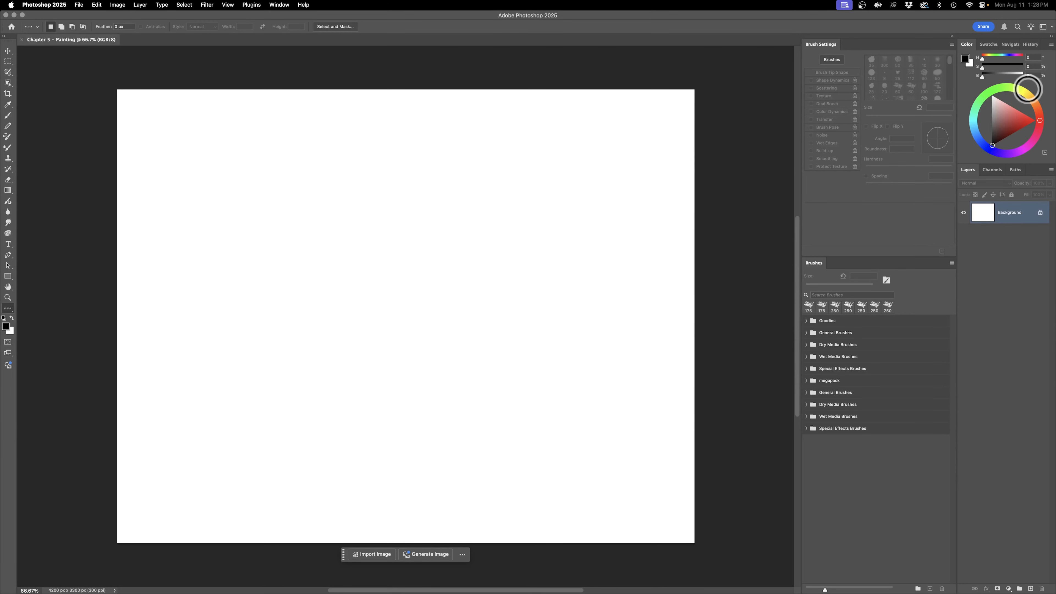
{"action": "left_click", "coordinate": [986, 95]}
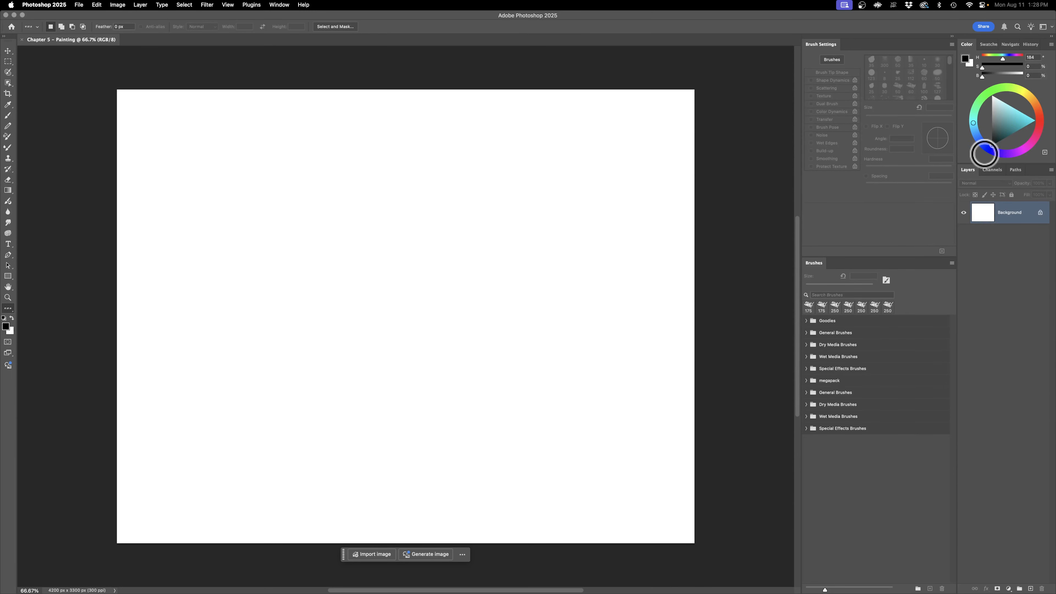
{"action": "left_click", "coordinate": [1000, 154]}
{"action": "left_click", "coordinate": [1022, 149]}
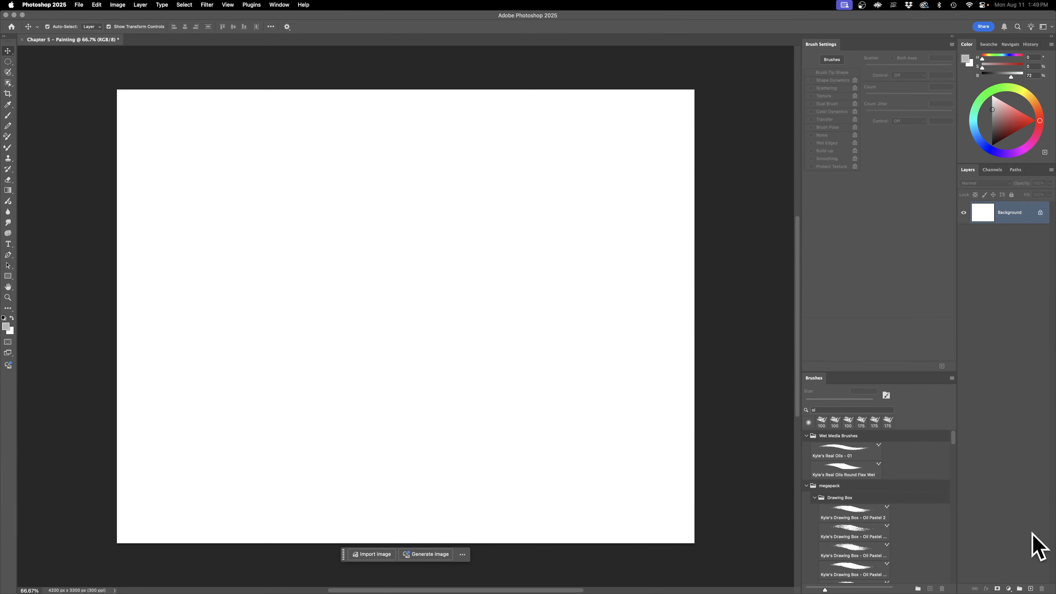
Step: Add a new layer above the background and activate the Mixer Brush tool with black as the foreground color
{"action": "left_click", "coordinate": [1030, 588]}
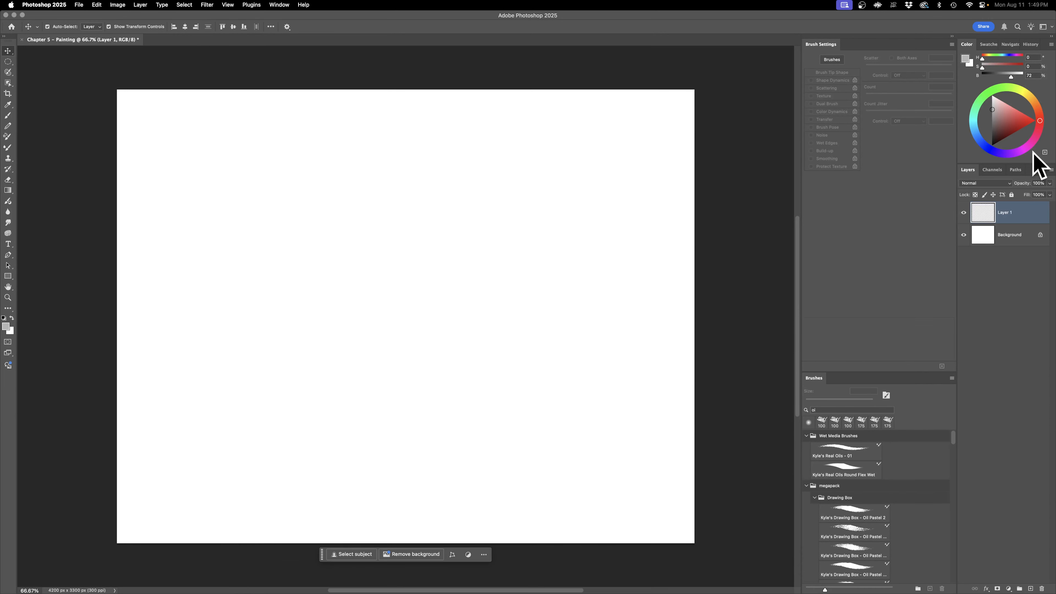
{"action": "left_click", "coordinate": [991, 146]}
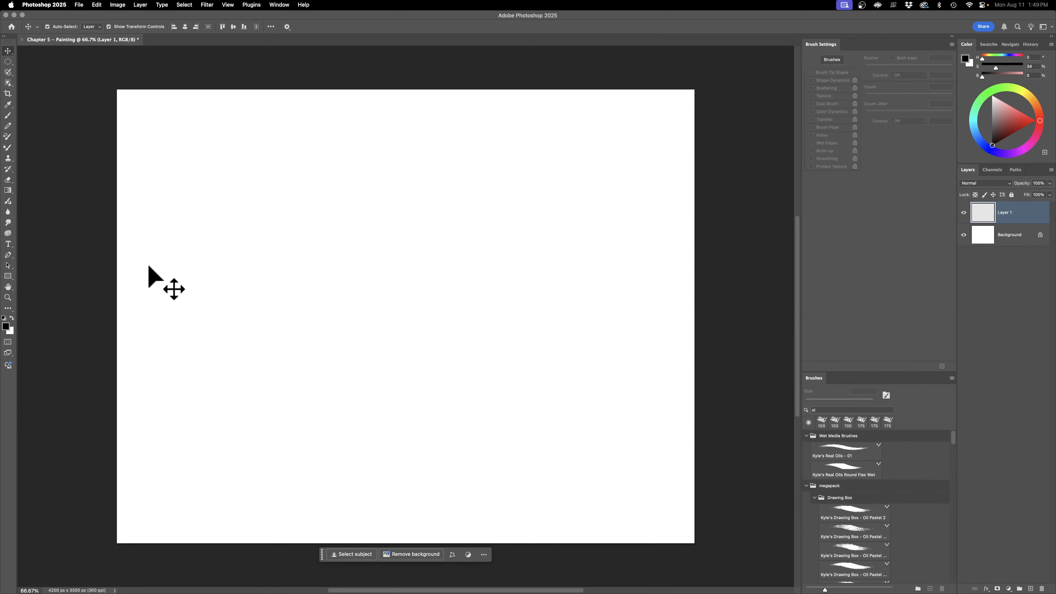
{"action": "left_click", "coordinate": [8, 148]}
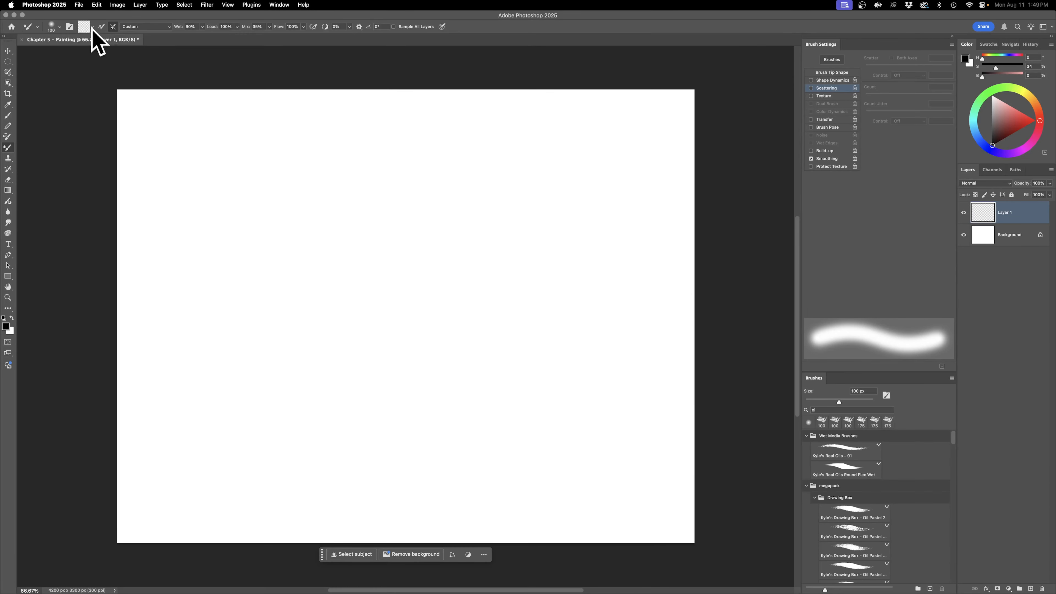
{"action": "left_click", "coordinate": [52, 27]}
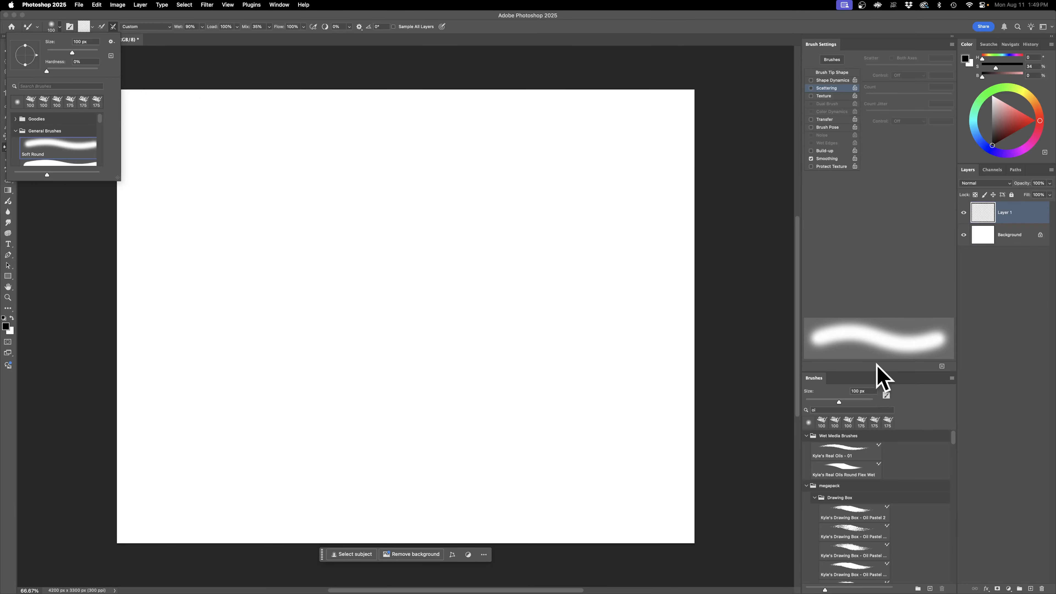
{"action": "left_click", "coordinate": [870, 370]}
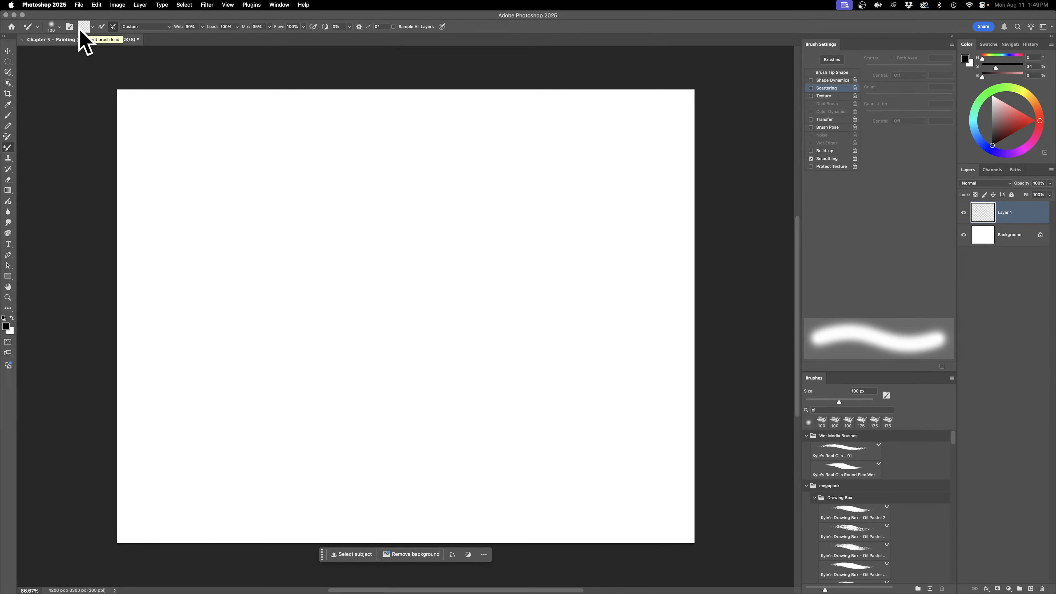
Step: Load the Mixer Brush, paint one test stroke without and one with Sample All Layers, and undo both strokes
{"action": "left_click", "coordinate": [101, 26]}
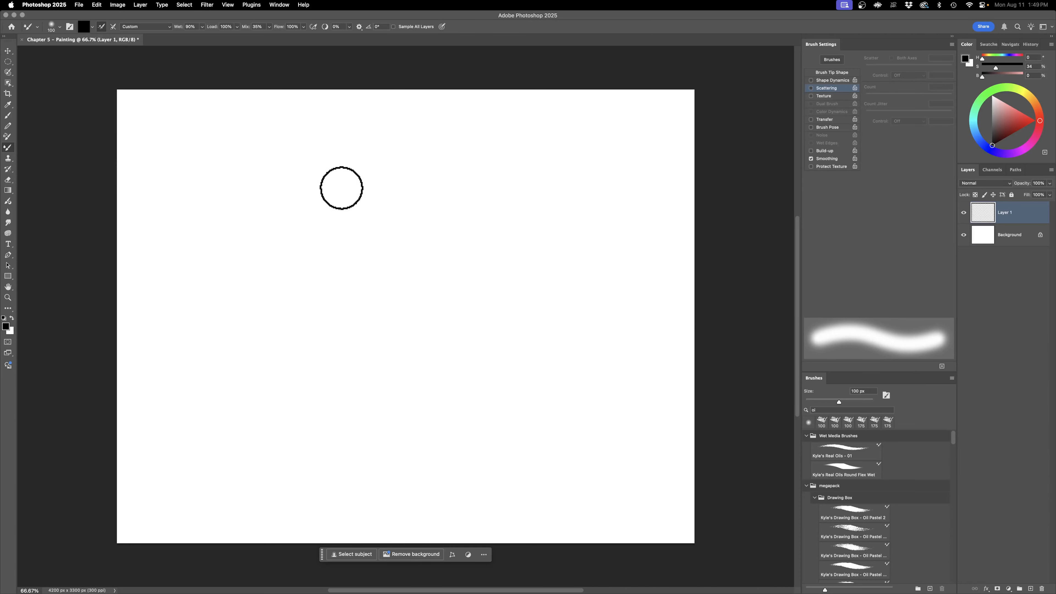
{"action": "mouse_move", "coordinate": [341, 188]}
{"action": "left_mouse_down"}
{"action": "mouse_move", "coordinate": [341, 240]}
{"action": "mouse_move", "coordinate": [456, 298]}
{"action": "left_mouse_up"}
{"action": "left_click", "coordinate": [424, 28]}
{"action": "mouse_move", "coordinate": [485, 138]}
{"action": "left_mouse_down"}
{"action": "mouse_move", "coordinate": [474, 150]}
{"action": "mouse_move", "coordinate": [646, 319]}
{"action": "mouse_move", "coordinate": [621, 322]}
{"action": "left_mouse_up"}
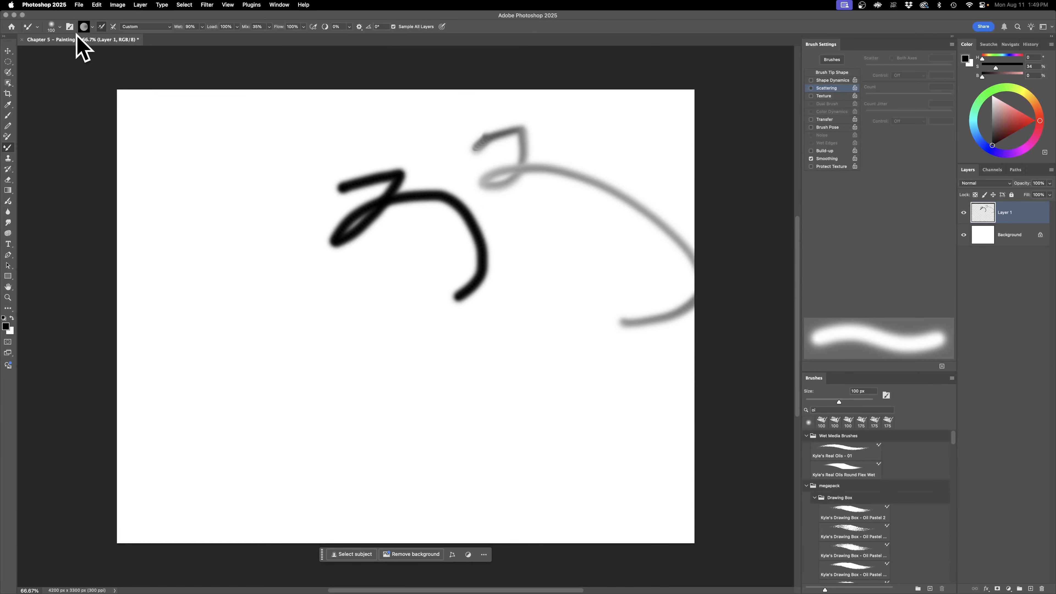
{"action": "key", "text": "super+z"}
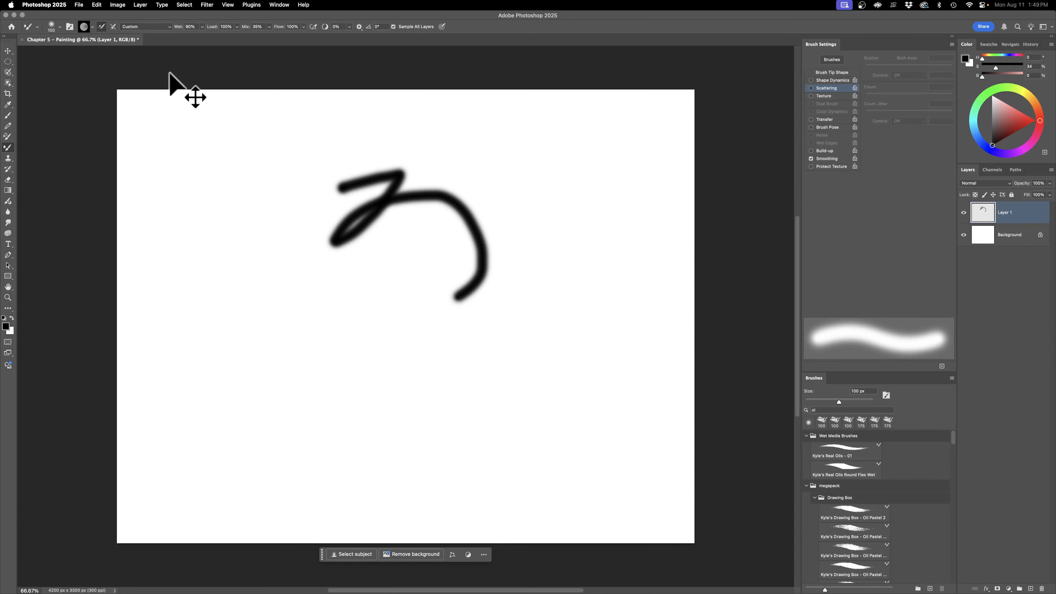
{"action": "key", "text": "super+z"}
{"action": "left_click", "coordinate": [414, 28]}
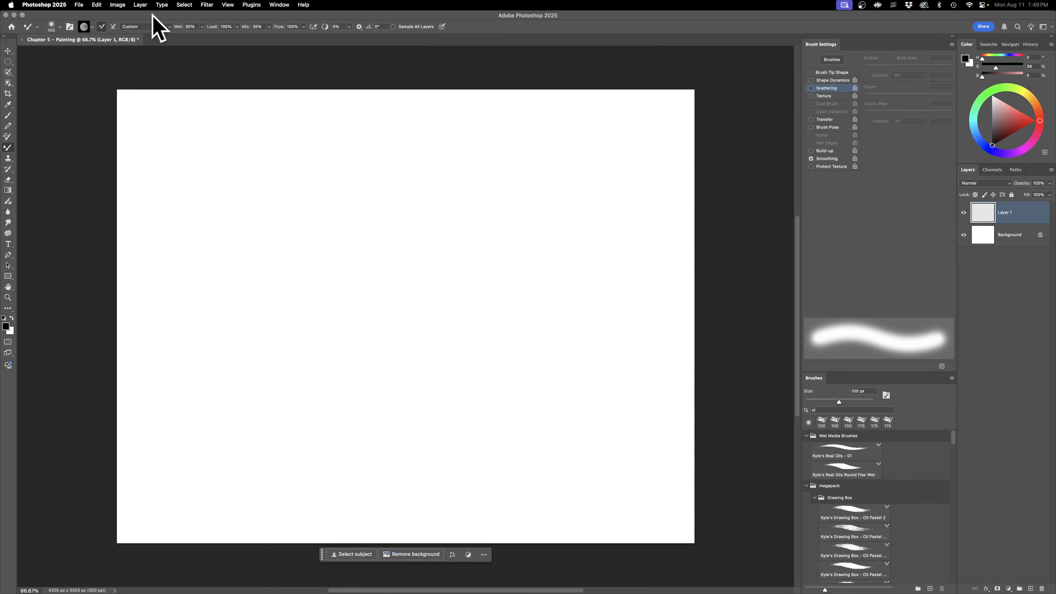
Step: Try cleaning the Mixer Brush's paint load and switching the load-after-each-stroke option on and off
{"action": "left_click", "coordinate": [113, 27]}
{"action": "left_click", "coordinate": [94, 27]}
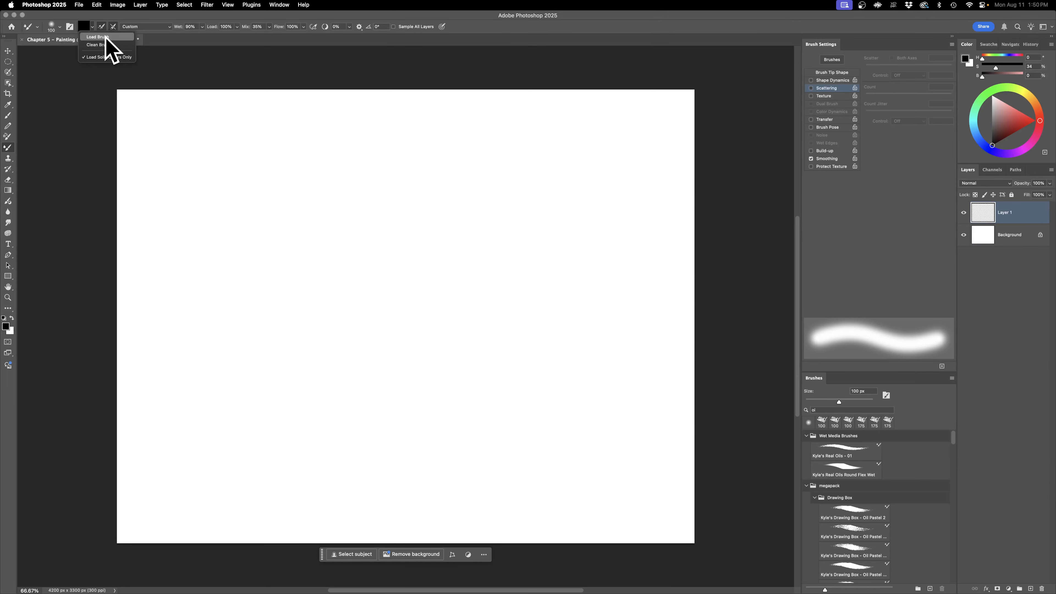
{"action": "left_click", "coordinate": [99, 44]}
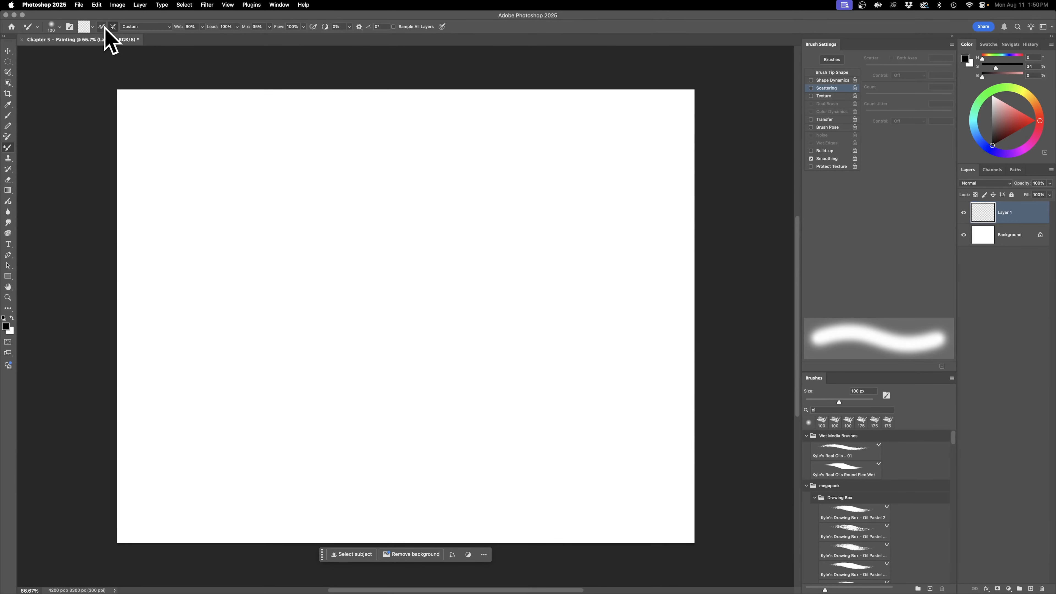
{"action": "left_click", "coordinate": [104, 27]}
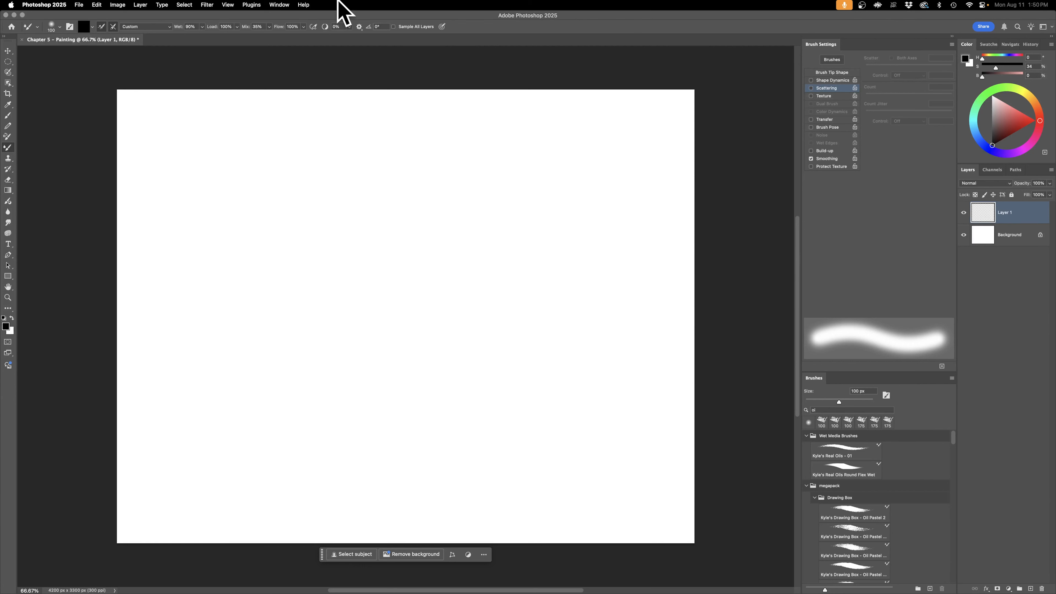
{"action": "left_click", "coordinate": [102, 26]}
{"action": "left_click", "coordinate": [101, 27]}
{"action": "left_click", "coordinate": [101, 27]}
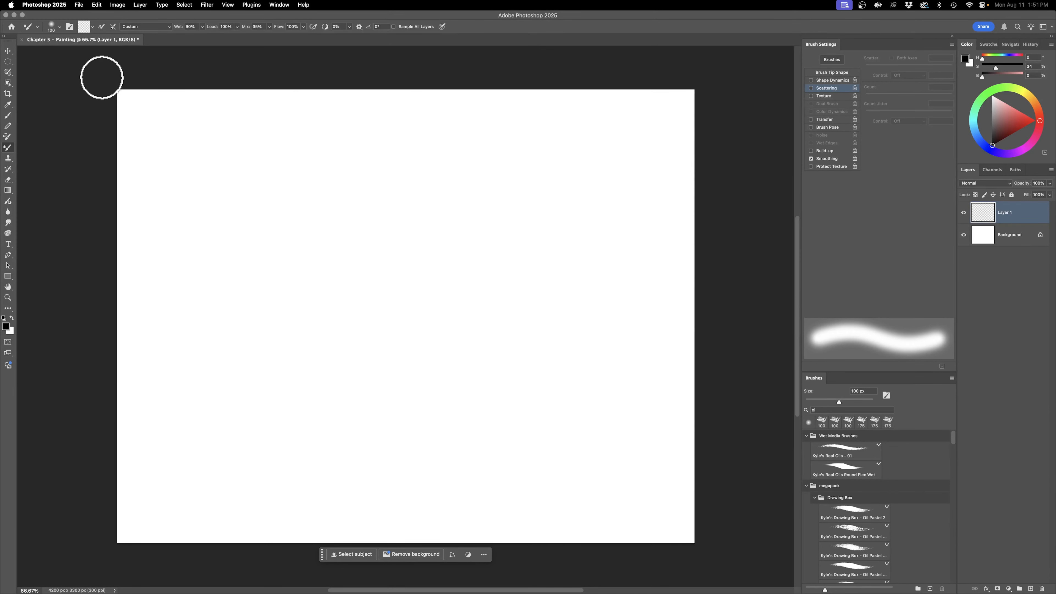
Step: Turn on both loading and cleaning the Mixer Brush after each stroke, and look through its blending presets from Dry to Very Wet
{"action": "left_click", "coordinate": [102, 26]}
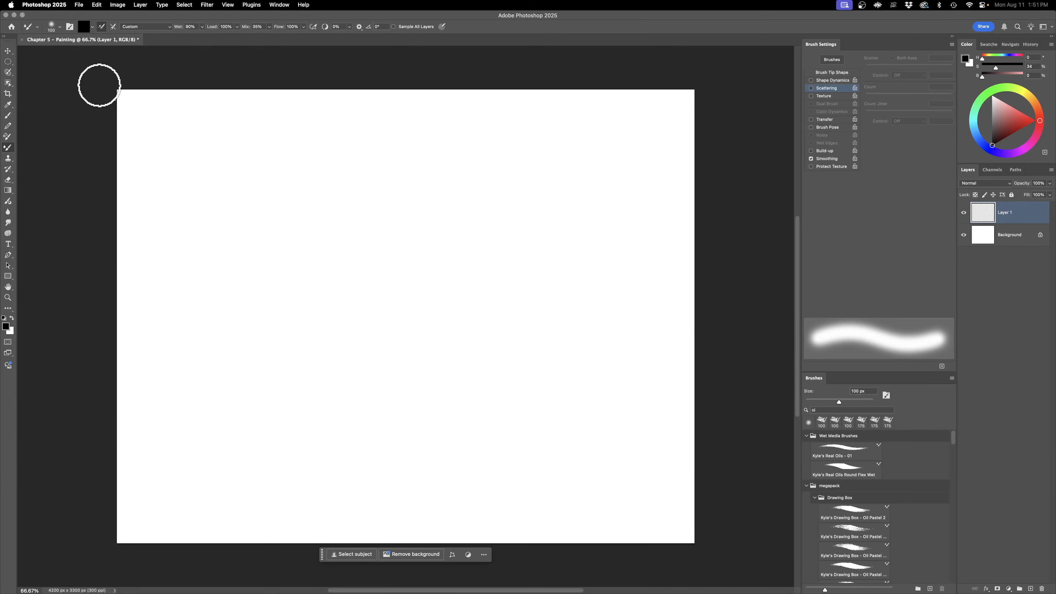
{"action": "left_click", "coordinate": [113, 27]}
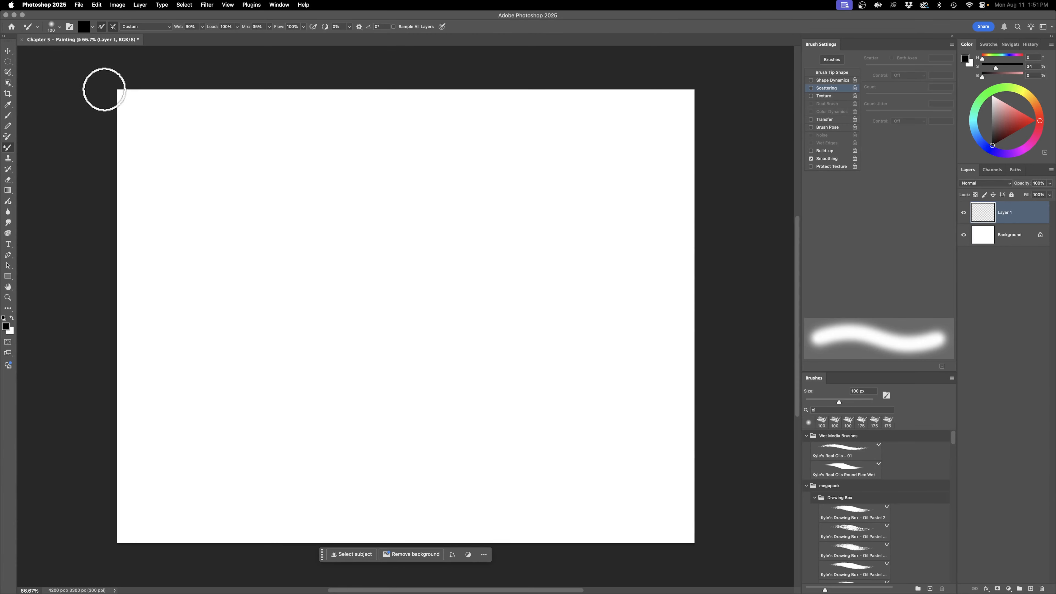
{"action": "left_click", "coordinate": [149, 27]}
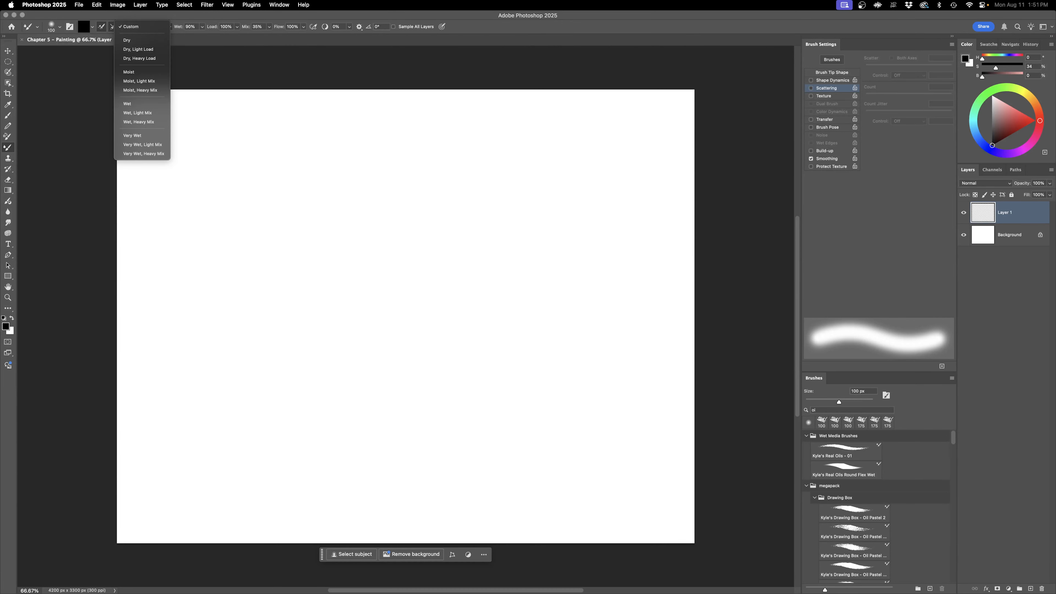
{"action": "left_click", "coordinate": [379, 36]}
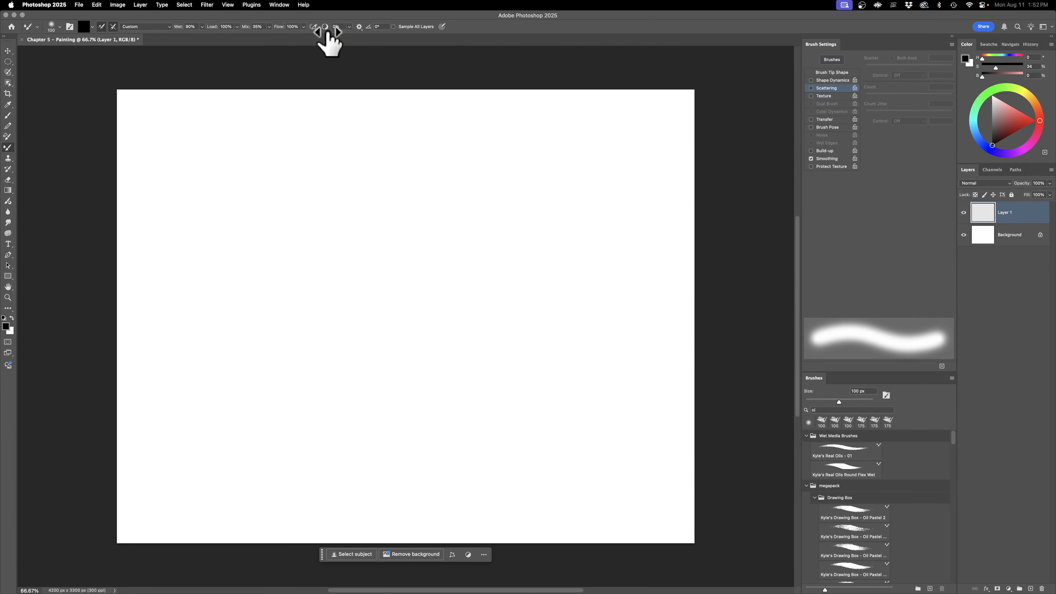
Step: Raise the Mixer Brush smoothing to 100%, painting a test stroke before and after the change, and undo both strokes
{"action": "mouse_move", "coordinate": [233, 216]}
{"action": "left_mouse_down"}
{"action": "mouse_move", "coordinate": [272, 266]}
{"action": "mouse_move", "coordinate": [344, 182]}
{"action": "mouse_move", "coordinate": [349, 198]}
{"action": "mouse_move", "coordinate": [311, 278]}
{"action": "mouse_move", "coordinate": [326, 308]}
{"action": "mouse_move", "coordinate": [424, 285]}
{"action": "mouse_move", "coordinate": [420, 194]}
{"action": "mouse_move", "coordinate": [465, 184]}
{"action": "mouse_move", "coordinate": [512, 308]}
{"action": "mouse_move", "coordinate": [416, 338]}
{"action": "mouse_move", "coordinate": [404, 285]}
{"action": "mouse_move", "coordinate": [422, 146]}
{"action": "left_mouse_up"}
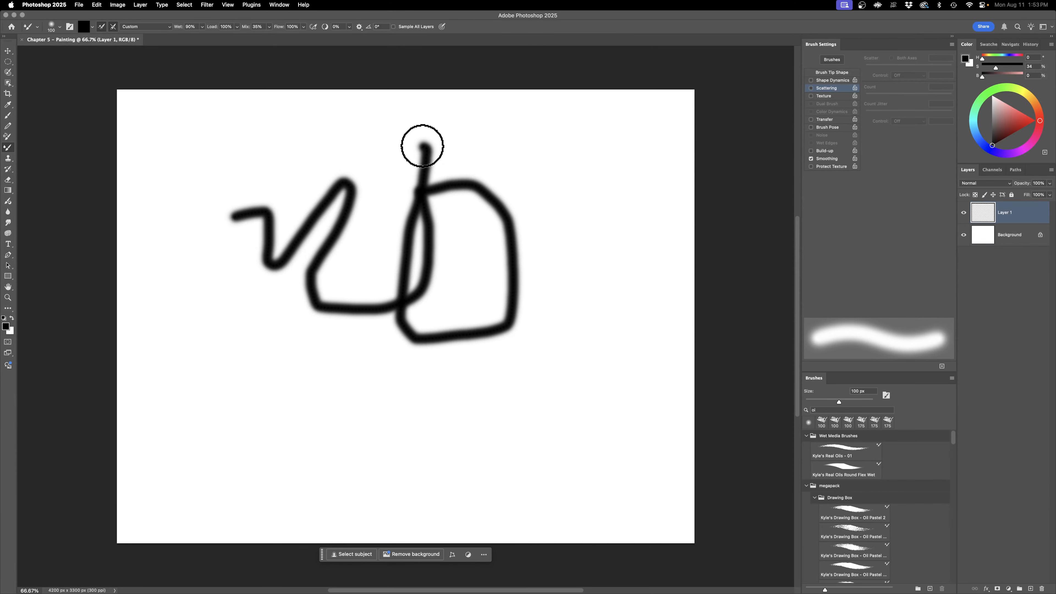
{"action": "left_click_drag", "start_coordinate": [325, 26], "coordinate": [349, 26]}
{"action": "mouse_move", "coordinate": [565, 396]}
{"action": "left_mouse_down"}
{"action": "mouse_move", "coordinate": [547, 202]}
{"action": "mouse_move", "coordinate": [292, 149]}
{"action": "mouse_move", "coordinate": [168, 237]}
{"action": "mouse_move", "coordinate": [161, 375]}
{"action": "mouse_move", "coordinate": [391, 484]}
{"action": "mouse_move", "coordinate": [632, 345]}
{"action": "mouse_move", "coordinate": [442, 78]}
{"action": "mouse_move", "coordinate": [201, 158]}
{"action": "mouse_move", "coordinate": [283, 395]}
{"action": "mouse_move", "coordinate": [665, 306]}
{"action": "mouse_move", "coordinate": [580, 421]}
{"action": "left_mouse_up"}
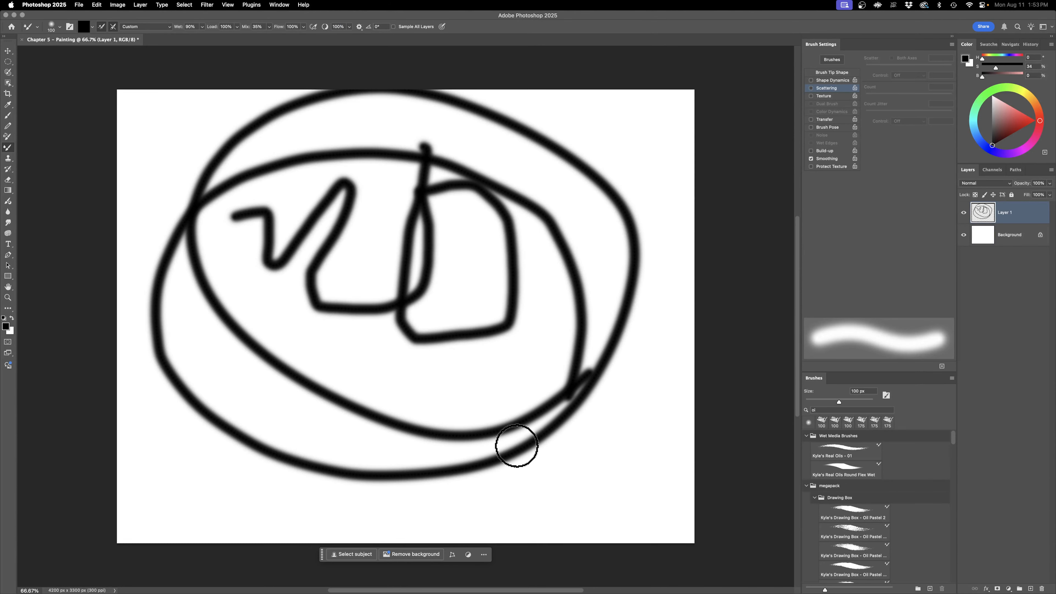
{"action": "key", "text": "super+z"}
{"action": "key", "text": "super+z"}
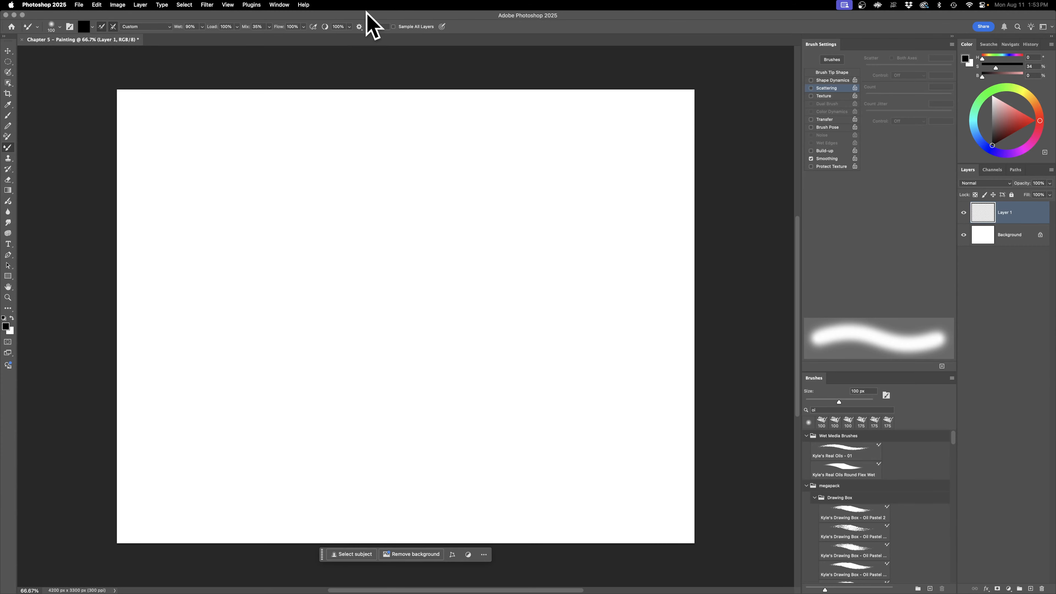
Step: Paint and undo a test spiral with Pulled String Mode smoothing, and change the smoothing option to Stroke Catch-up
{"action": "left_click", "coordinate": [360, 26]}
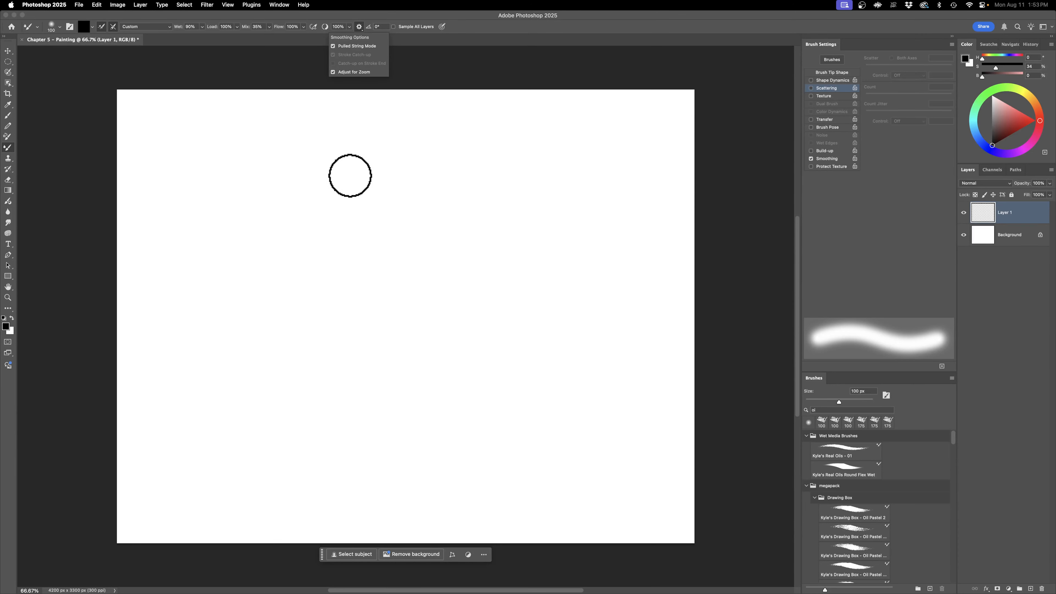
{"action": "mouse_move", "coordinate": [214, 174]}
{"action": "left_mouse_down"}
{"action": "mouse_move", "coordinate": [217, 163]}
{"action": "mouse_move", "coordinate": [218, 181]}
{"action": "mouse_move", "coordinate": [212, 163]}
{"action": "mouse_move", "coordinate": [283, 189]}
{"action": "mouse_move", "coordinate": [289, 204]}
{"action": "mouse_move", "coordinate": [249, 276]}
{"action": "mouse_move", "coordinate": [235, 336]}
{"action": "mouse_move", "coordinate": [303, 391]}
{"action": "mouse_move", "coordinate": [385, 403]}
{"action": "mouse_move", "coordinate": [469, 370]}
{"action": "mouse_move", "coordinate": [508, 289]}
{"action": "mouse_move", "coordinate": [467, 175]}
{"action": "mouse_move", "coordinate": [353, 136]}
{"action": "mouse_move", "coordinate": [291, 195]}
{"action": "mouse_move", "coordinate": [280, 272]}
{"action": "mouse_move", "coordinate": [330, 321]}
{"action": "mouse_move", "coordinate": [437, 327]}
{"action": "mouse_move", "coordinate": [461, 232]}
{"action": "left_mouse_up"}
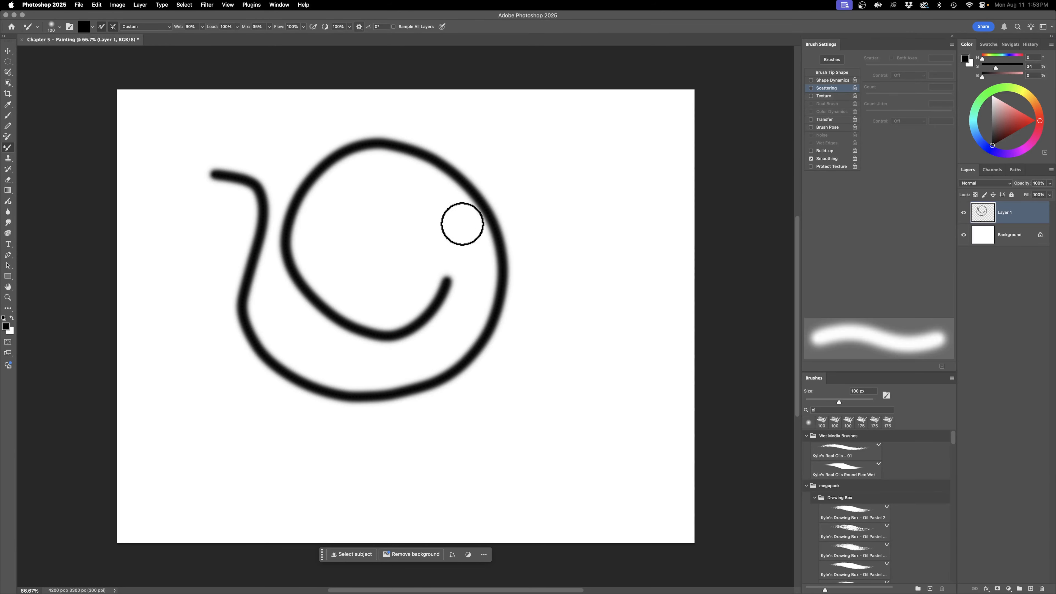
{"action": "key", "text": "super+z"}
{"action": "left_click", "coordinate": [359, 26]}
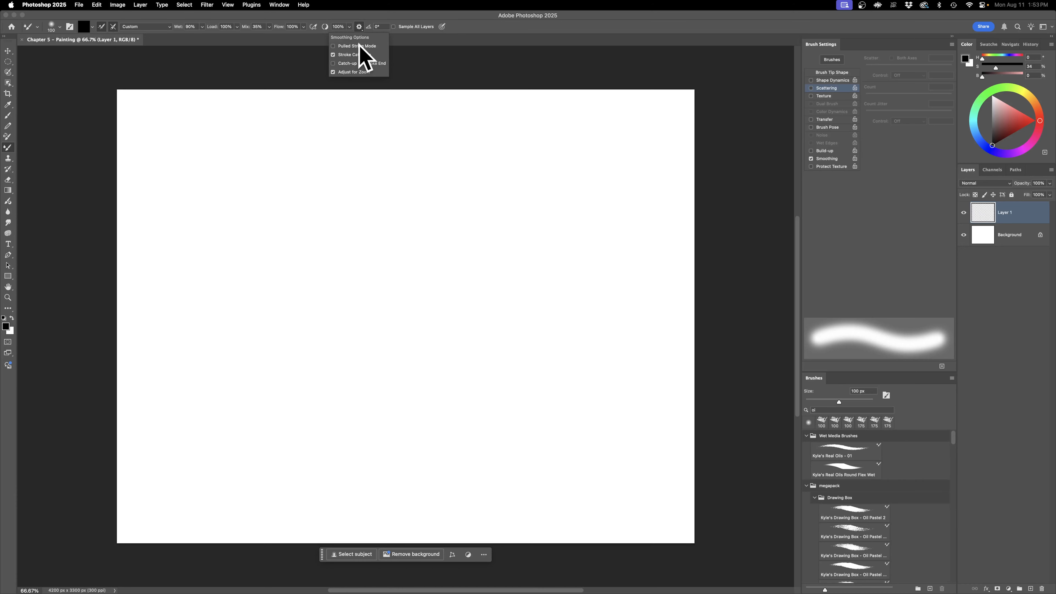
Step: Turn on Sample All Layers for the Mixer Brush, painting a test stroke before and after the change, and undo both strokes
{"action": "left_click", "coordinate": [397, 13]}
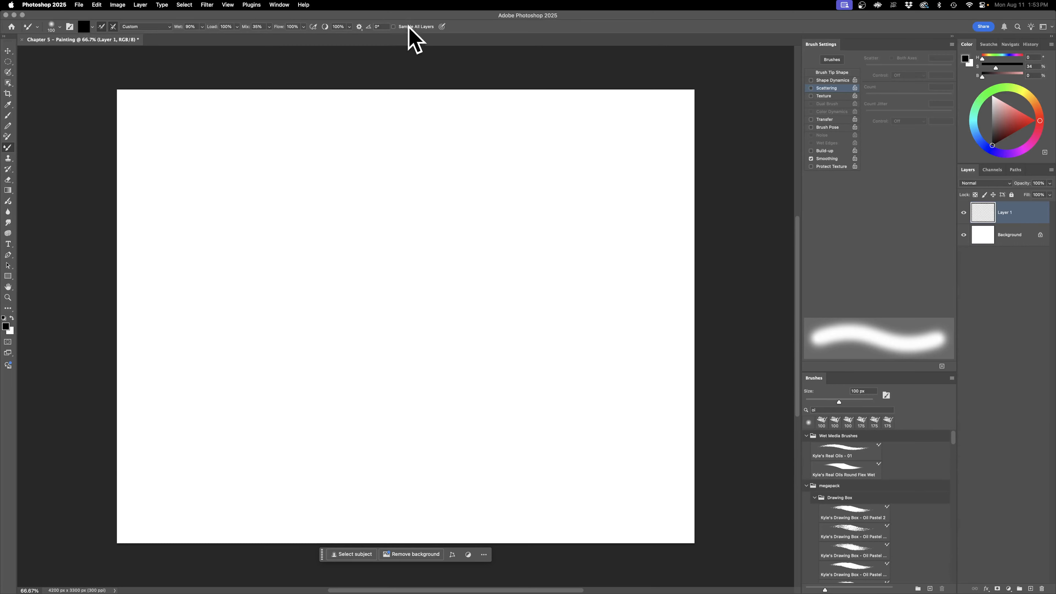
{"action": "mouse_move", "coordinate": [288, 205]}
{"action": "left_mouse_down"}
{"action": "mouse_move", "coordinate": [323, 320]}
{"action": "mouse_move", "coordinate": [350, 315]}
{"action": "left_mouse_up"}
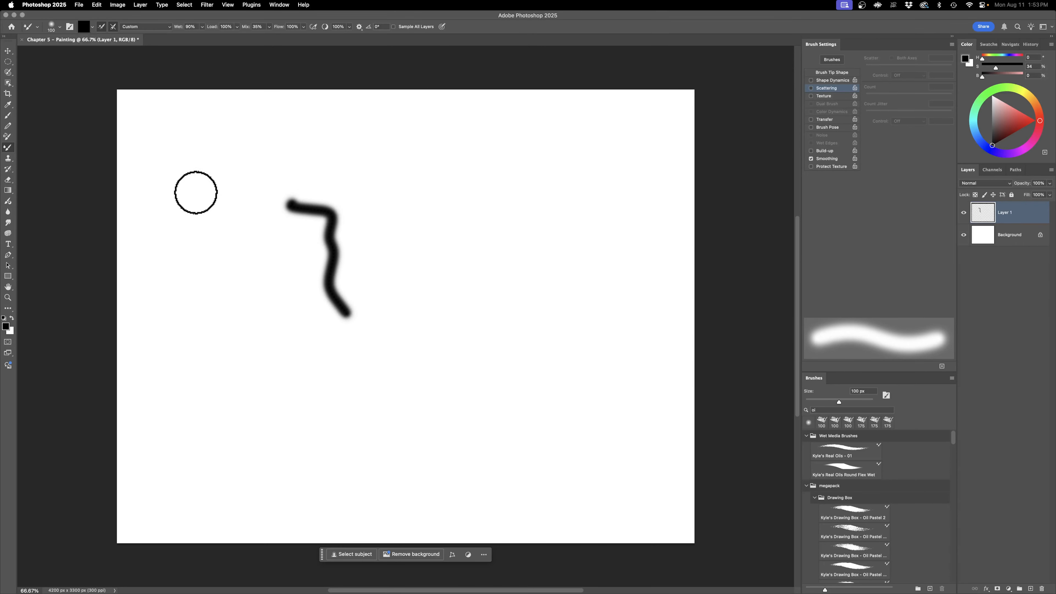
{"action": "left_click", "coordinate": [410, 26]}
{"action": "mouse_move", "coordinate": [391, 148]}
{"action": "left_mouse_down"}
{"action": "mouse_move", "coordinate": [419, 193]}
{"action": "mouse_move", "coordinate": [418, 297]}
{"action": "left_mouse_up"}
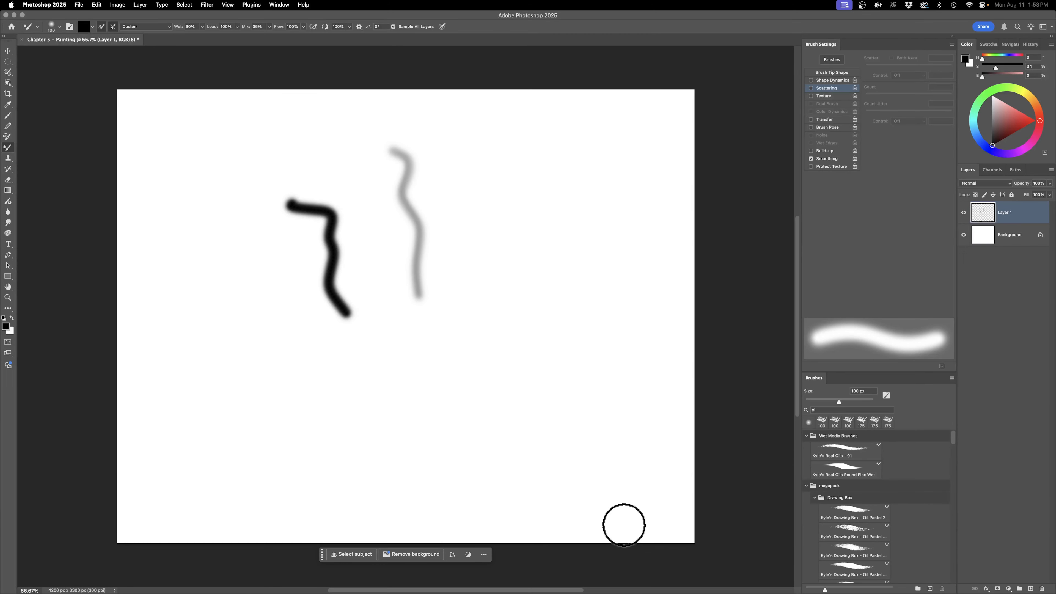
{"action": "key", "text": "super+z"}
{"action": "key", "text": "super+z"}
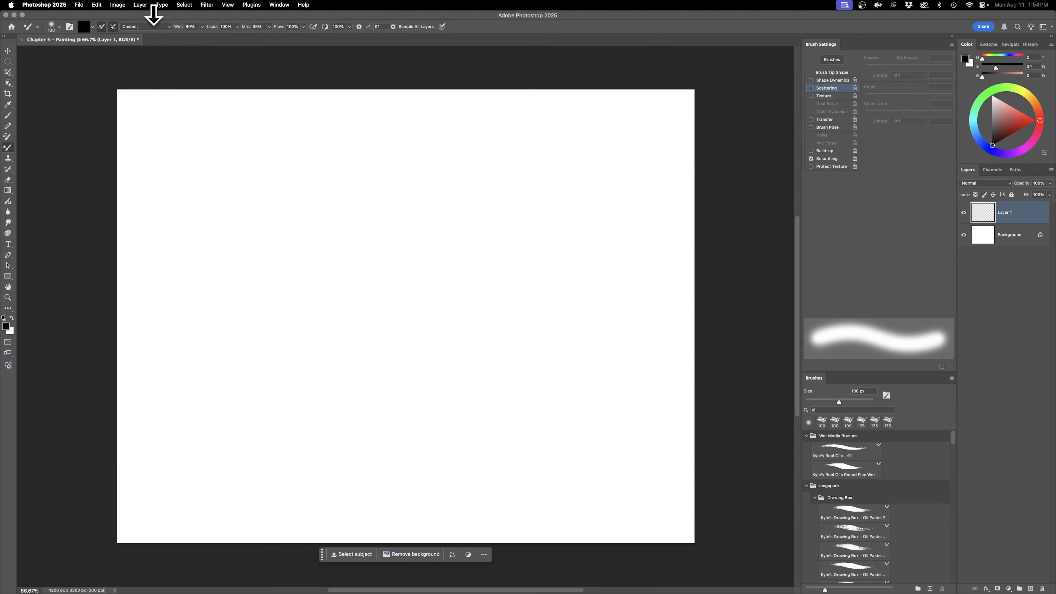
Step: Set the Mixer Brush to the Dry, Light Load preset and paint a long curved black test stroke across the canvas
{"action": "left_click", "coordinate": [146, 27]}
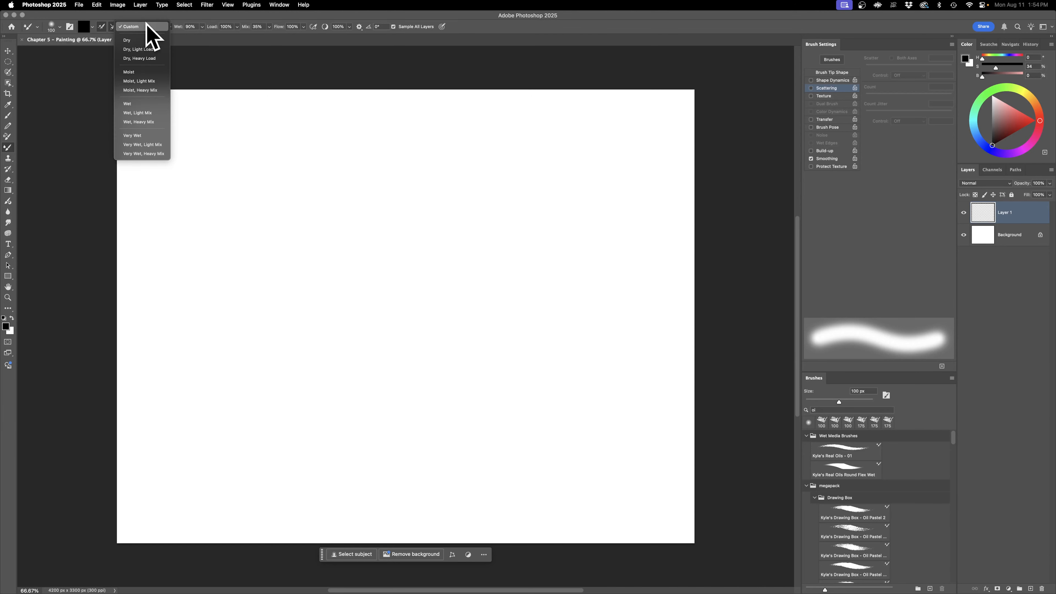
{"action": "left_click", "coordinate": [139, 49]}
{"action": "mouse_move", "coordinate": [148, 141]}
{"action": "left_mouse_down"}
{"action": "mouse_move", "coordinate": [184, 182]}
{"action": "mouse_move", "coordinate": [307, 248]}
{"action": "left_mouse_up"}
{"action": "mouse_move", "coordinate": [443, 326]}
{"action": "left_mouse_down"}
{"action": "mouse_move", "coordinate": [542, 394]}
{"action": "mouse_move", "coordinate": [432, 464]}
{"action": "mouse_move", "coordinate": [370, 441]}
{"action": "left_mouse_up"}
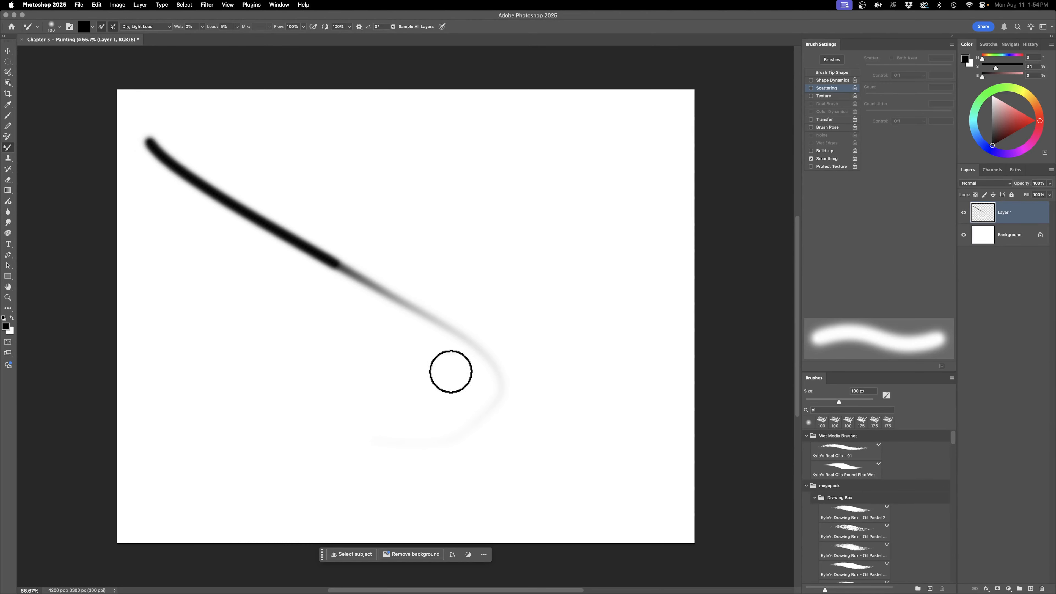
Step: Switch to the Dry, Heavy Load preset and paint one long looping black stroke over the canvas
{"action": "left_click", "coordinate": [151, 28]}
{"action": "left_click", "coordinate": [165, 47]}
{"action": "mouse_move", "coordinate": [162, 98]}
{"action": "left_mouse_down"}
{"action": "mouse_move", "coordinate": [540, 270]}
{"action": "mouse_move", "coordinate": [588, 384]}
{"action": "mouse_move", "coordinate": [506, 520]}
{"action": "mouse_move", "coordinate": [204, 389]}
{"action": "mouse_move", "coordinate": [450, 329]}
{"action": "mouse_move", "coordinate": [616, 470]}
{"action": "mouse_move", "coordinate": [685, 369]}
{"action": "mouse_move", "coordinate": [560, 130]}
{"action": "mouse_move", "coordinate": [337, 179]}
{"action": "mouse_move", "coordinate": [437, 426]}
{"action": "mouse_move", "coordinate": [685, 463]}
{"action": "mouse_move", "coordinate": [464, 187]}
{"action": "mouse_move", "coordinate": [433, 267]}
{"action": "left_mouse_up"}
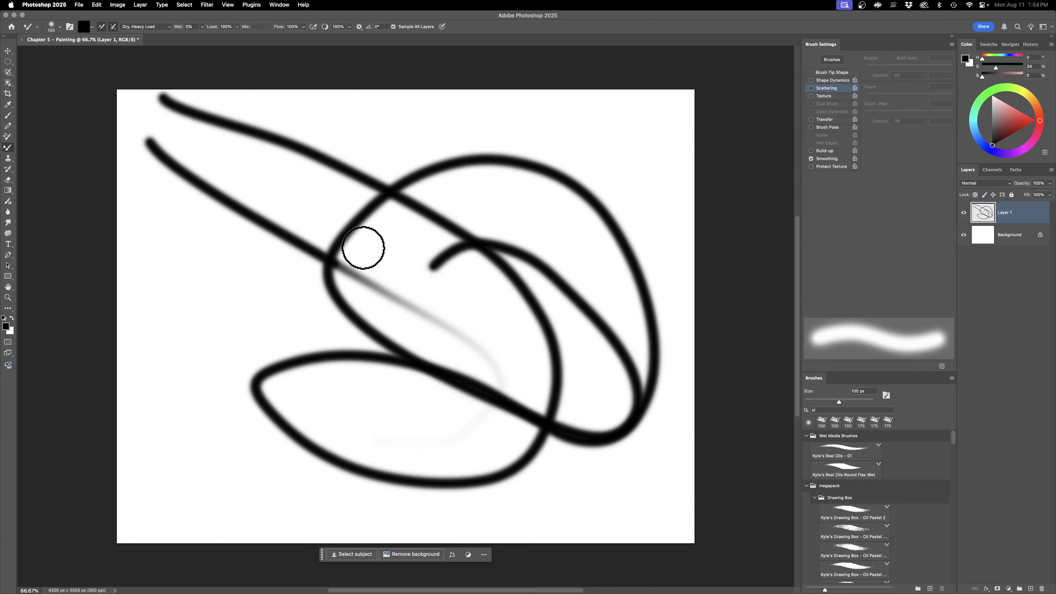
Step: Set the foreground color to pure red and paint a diagonal red stroke across the black loops, undoing any stray dab
{"action": "left_click", "coordinate": [1034, 120]}
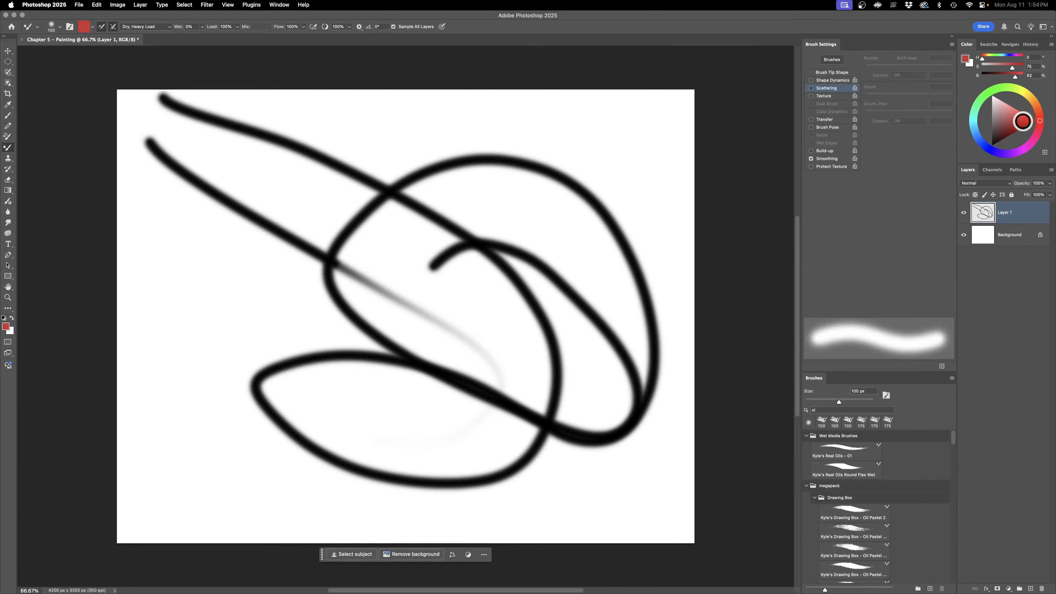
{"action": "left_click_drag", "start_coordinate": [605, 89], "coordinate": [439, 287]}
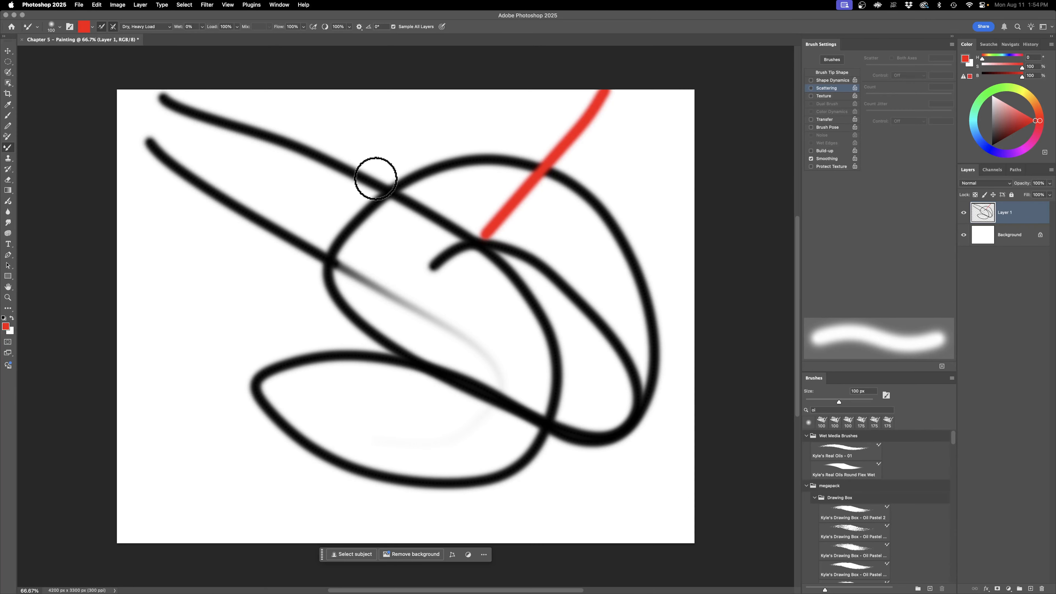
{"action": "right_click", "coordinate": [378, 242]}
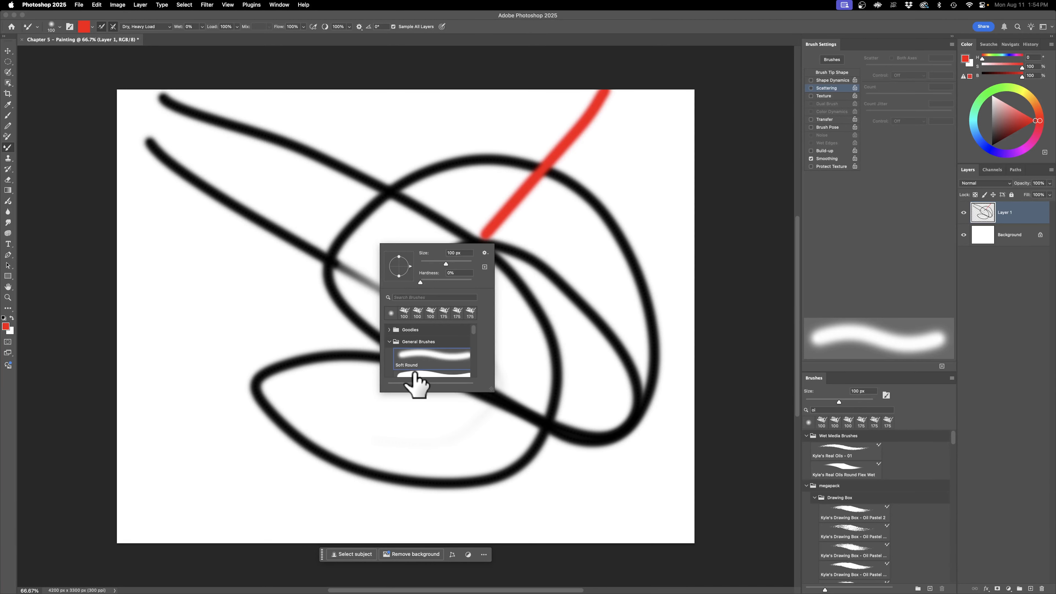
{"action": "left_click", "coordinate": [377, 121]}
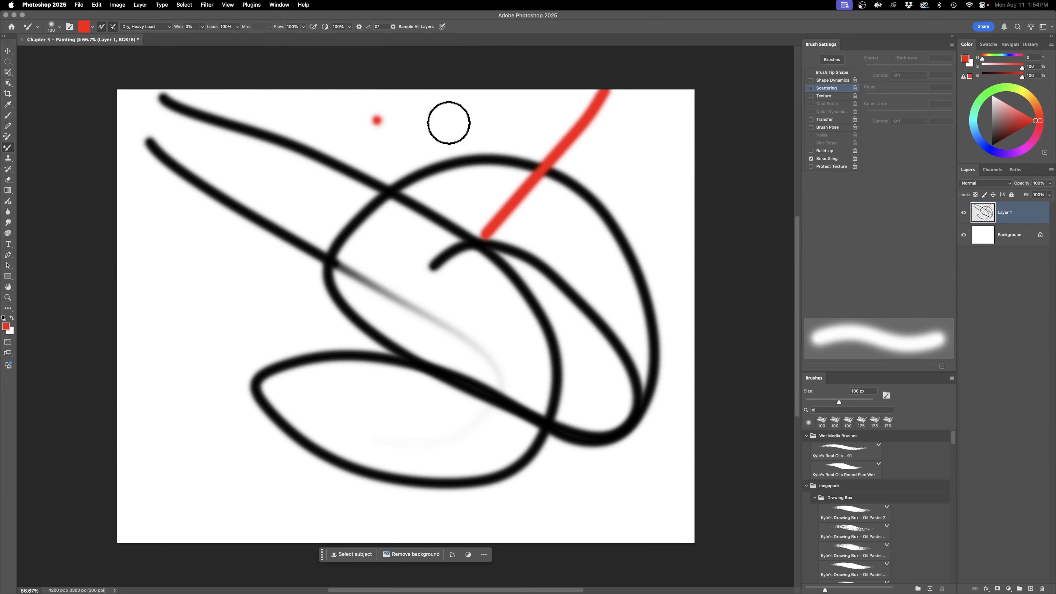
{"action": "key", "text": "super+z"}
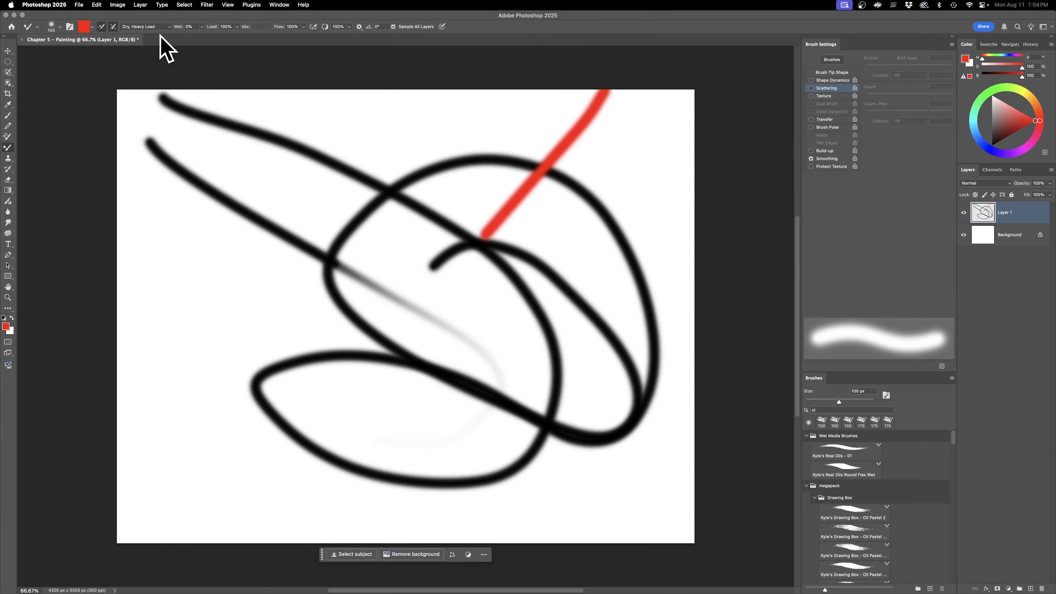
Step: Choose the Very Wet preset and paint several looping red strokes through the black lines to mix the colors
{"action": "left_click", "coordinate": [149, 26]}
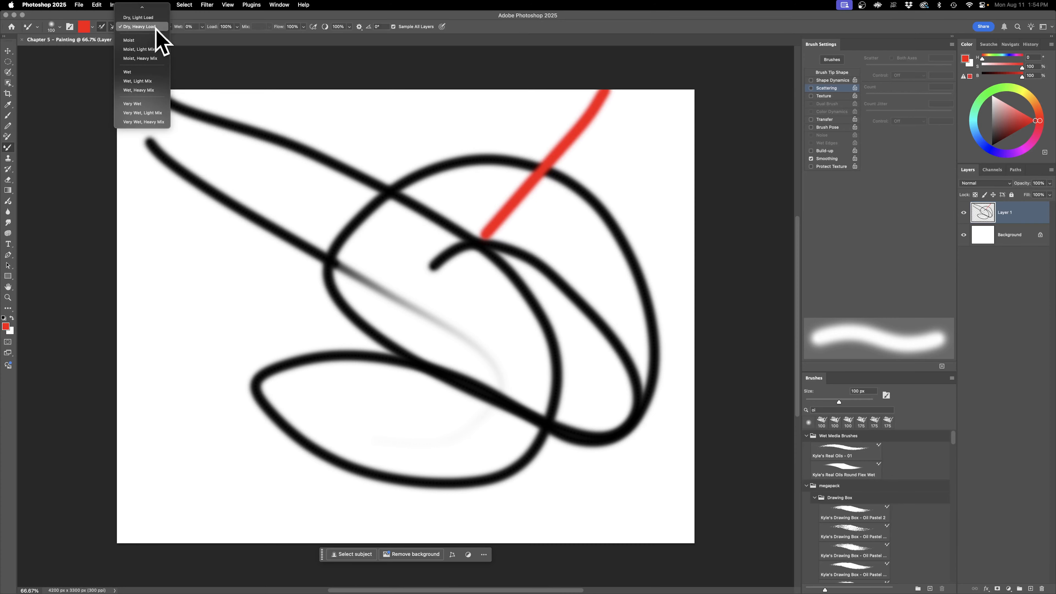
{"action": "left_click", "coordinate": [148, 104]}
{"action": "mouse_move", "coordinate": [384, 150]}
{"action": "left_mouse_down"}
{"action": "mouse_move", "coordinate": [509, 246]}
{"action": "mouse_move", "coordinate": [605, 193]}
{"action": "mouse_move", "coordinate": [337, 180]}
{"action": "mouse_move", "coordinate": [189, 101]}
{"action": "mouse_move", "coordinate": [606, 267]}
{"action": "mouse_move", "coordinate": [412, 186]}
{"action": "mouse_move", "coordinate": [459, 182]}
{"action": "mouse_move", "coordinate": [472, 217]}
{"action": "mouse_move", "coordinate": [445, 193]}
{"action": "left_mouse_up"}
{"action": "mouse_move", "coordinate": [492, 118]}
{"action": "left_mouse_down"}
{"action": "mouse_move", "coordinate": [410, 104]}
{"action": "mouse_move", "coordinate": [531, 286]}
{"action": "mouse_move", "coordinate": [414, 140]}
{"action": "mouse_move", "coordinate": [158, 193]}
{"action": "mouse_move", "coordinate": [429, 274]}
{"action": "mouse_move", "coordinate": [226, 382]}
{"action": "mouse_move", "coordinate": [349, 324]}
{"action": "left_mouse_up"}
{"action": "left_click_drag", "start_coordinate": [447, 375], "coordinate": [594, 240]}
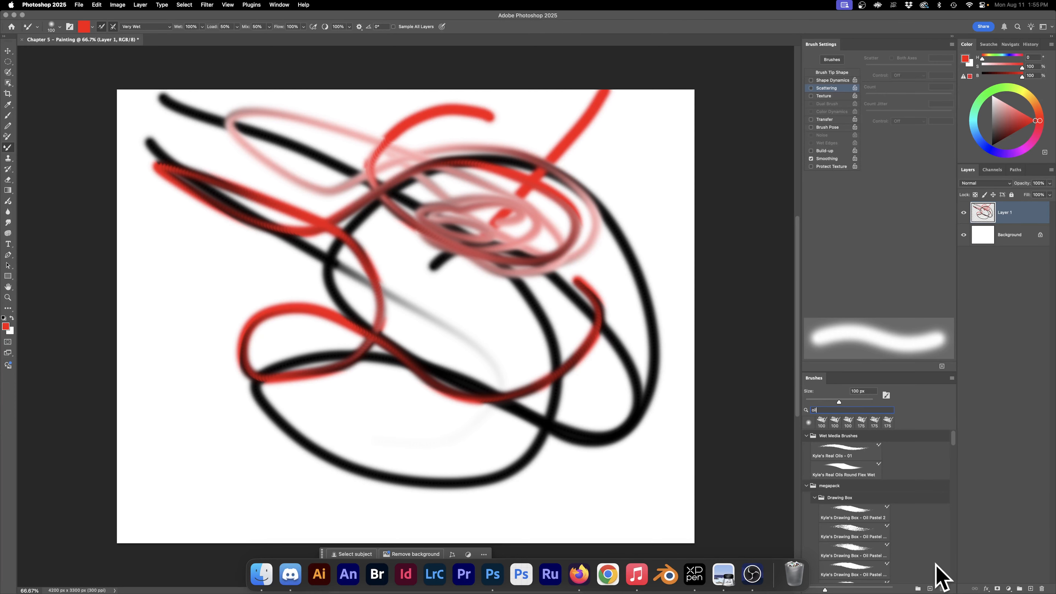
Step: Paint a red zigzag with the Kyle's Real Oils - 01 brush, and turn off loading the brush after each stroke
{"action": "left_click", "coordinate": [828, 452]}
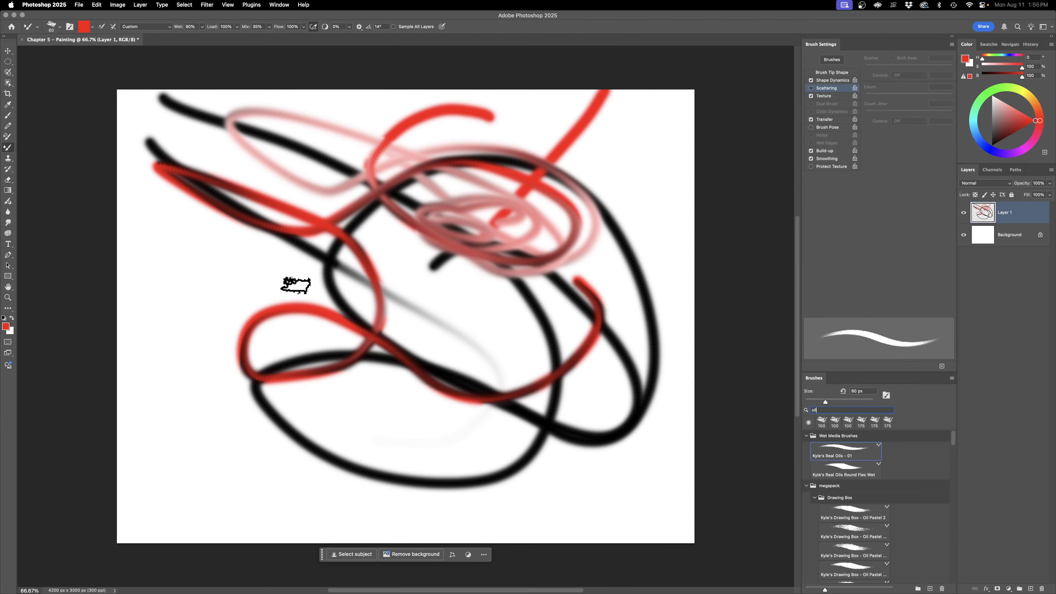
{"action": "mouse_move", "coordinate": [181, 256]}
{"action": "left_mouse_down"}
{"action": "mouse_move", "coordinate": [228, 263]}
{"action": "mouse_move", "coordinate": [179, 321]}
{"action": "mouse_move", "coordinate": [201, 365]}
{"action": "left_mouse_up"}
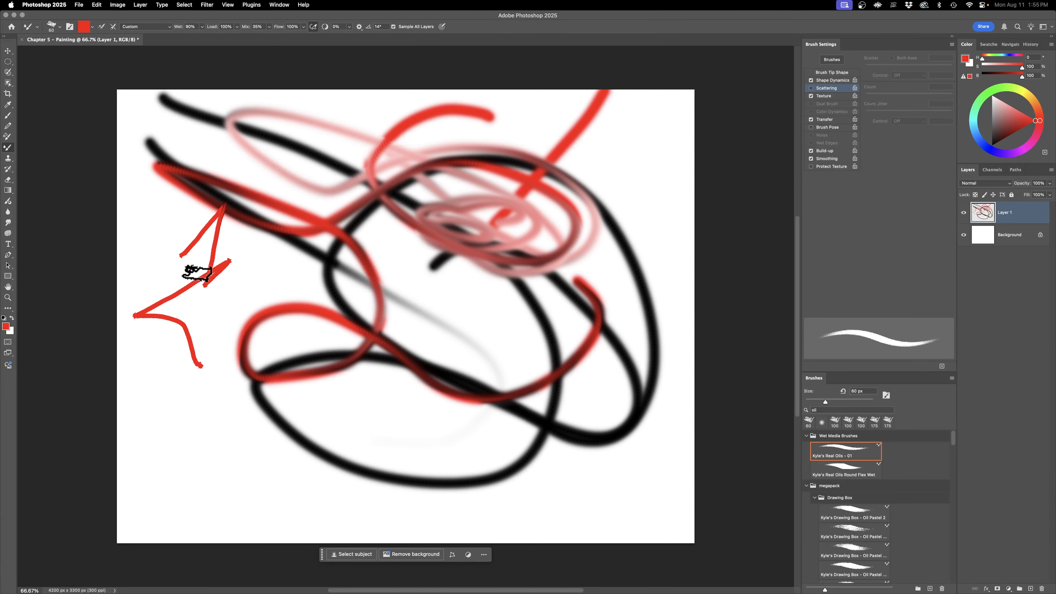
{"action": "left_click", "coordinate": [101, 28]}
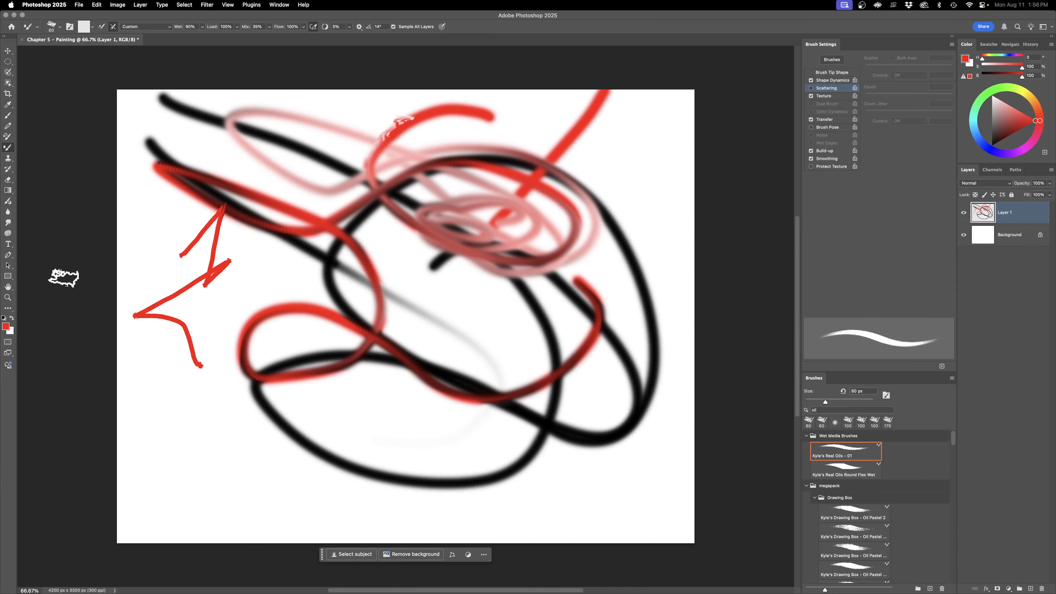
Step: Turn on Scattering for the Smudge tool, enlarge it to 50 px, and smudge the red and black strokes
{"action": "left_click", "coordinate": [10, 223]}
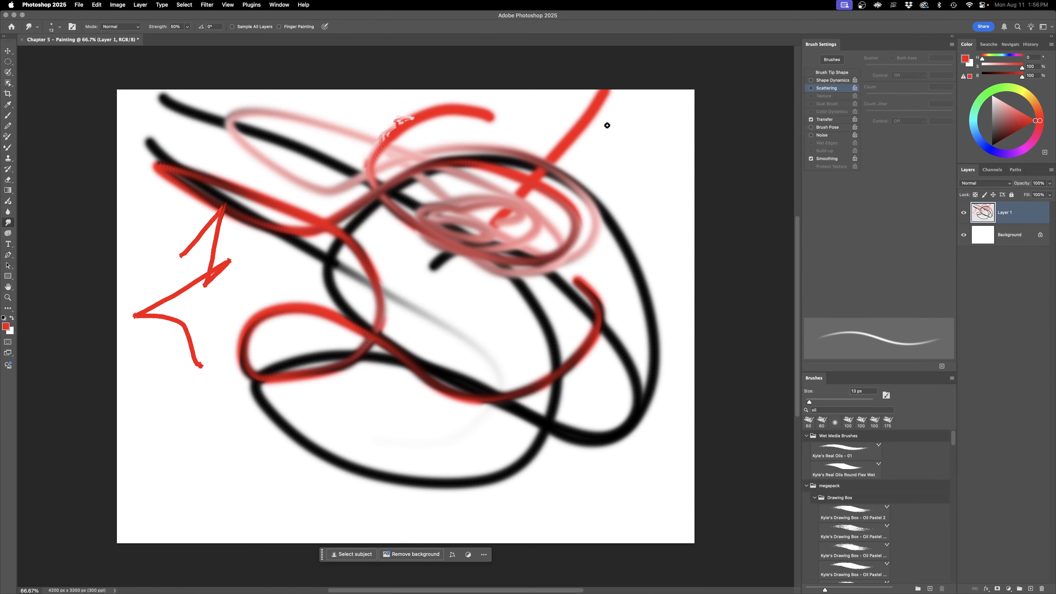
{"action": "left_click", "coordinate": [810, 87]}
{"action": "key", "text": "bracketright"}
{"action": "key", "text": "bracketright"}
{"action": "key", "text": "bracketright"}
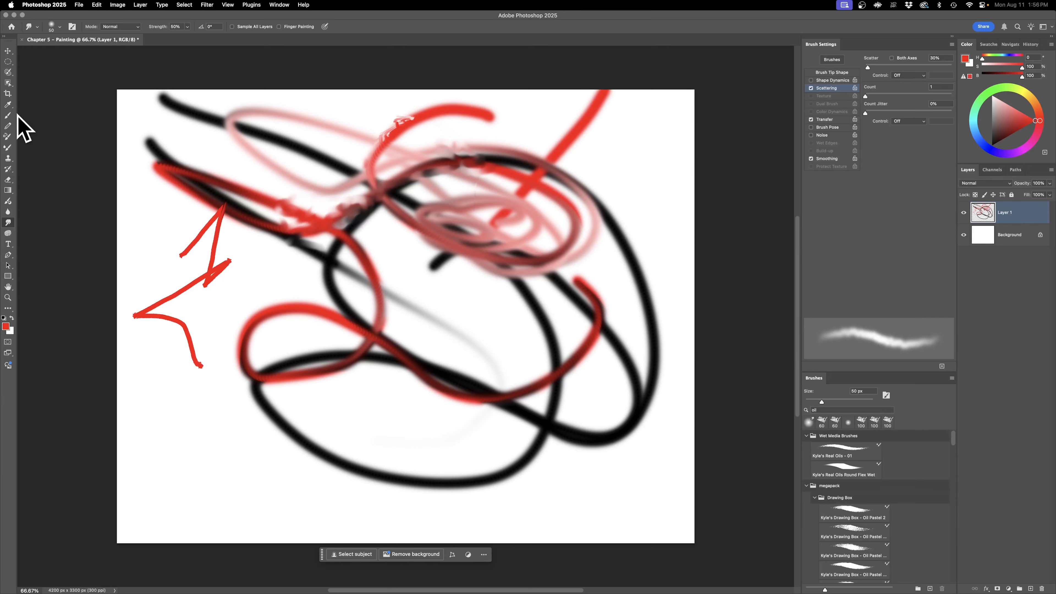
Step: Return to the Mixer Brush and turn on Scattering with a scatter of 35%
{"action": "left_click", "coordinate": [8, 147]}
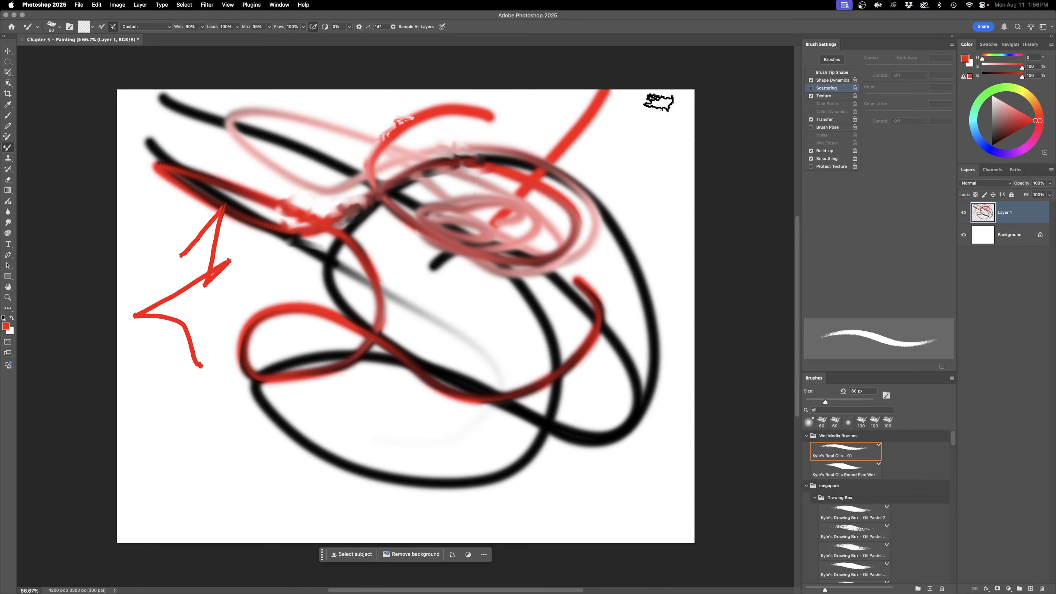
{"action": "left_click", "coordinate": [837, 89]}
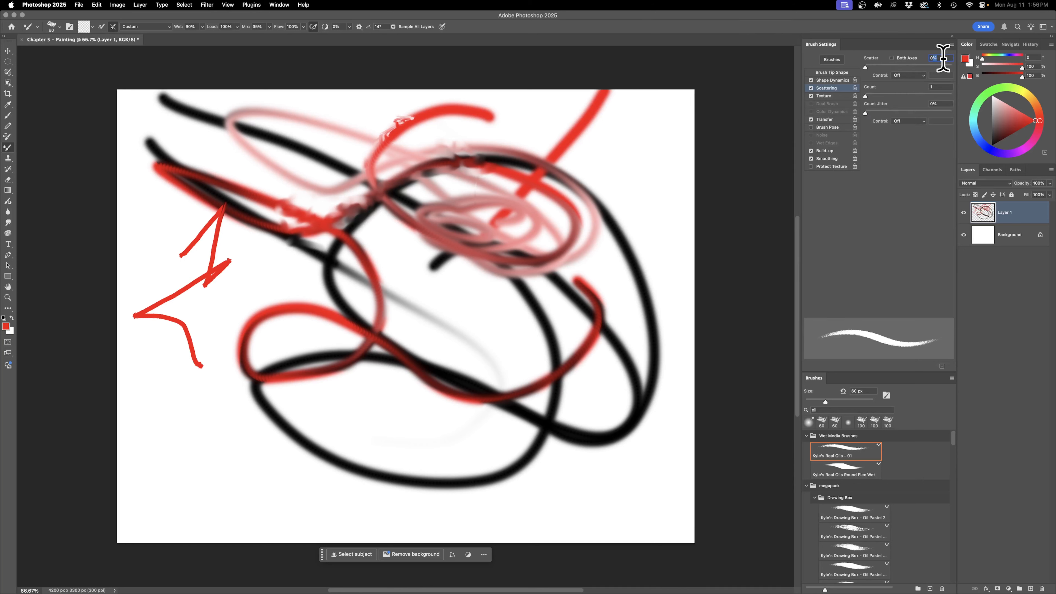
{"action": "type", "text": "35"}
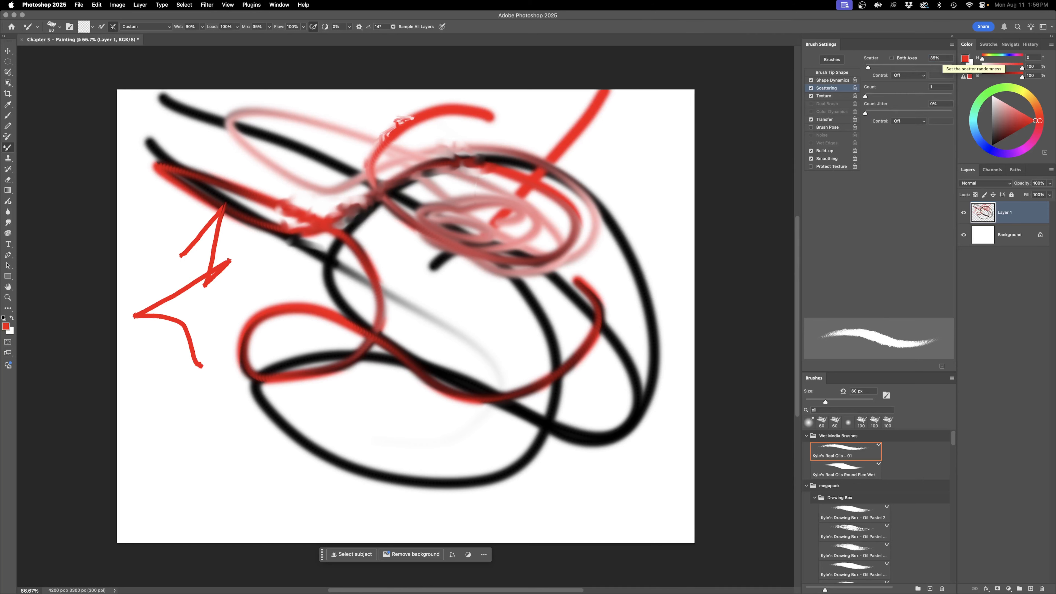
Step: Apply the Moist preset to the Mixer Brush and blend along the red arc near the canvas's upper edge
{"action": "left_click", "coordinate": [141, 28]}
{"action": "left_click", "coordinate": [147, 86]}
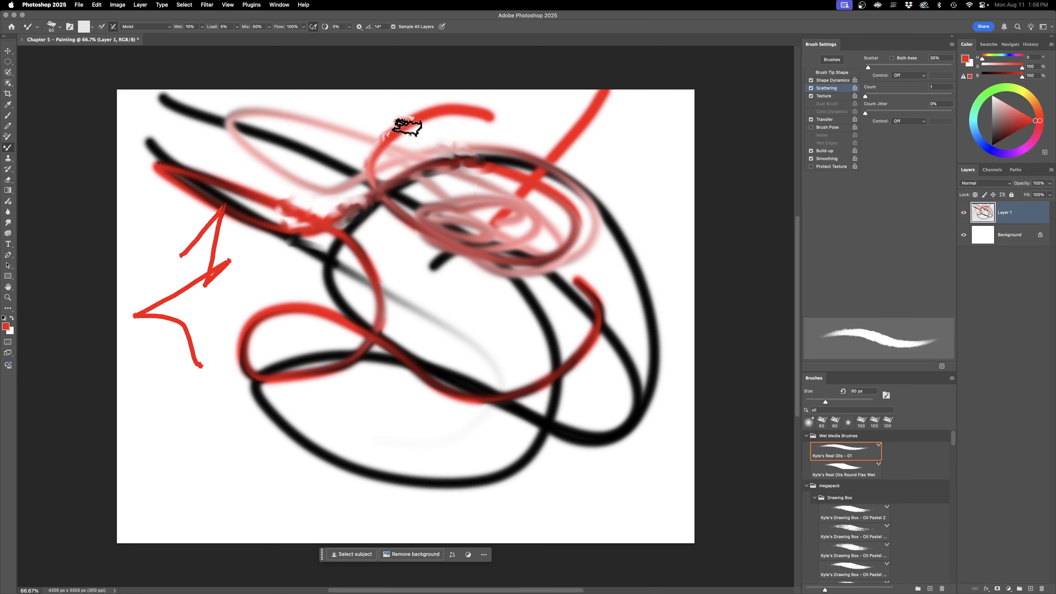
{"action": "mouse_move", "coordinate": [446, 115]}
{"action": "left_mouse_down"}
{"action": "mouse_move", "coordinate": [403, 134]}
{"action": "mouse_move", "coordinate": [427, 165]}
{"action": "left_mouse_up"}
Step: Enlarge the Mixer Brush to 100 px and blend the crossing red and black strokes in the upper-left part of the painting
{"action": "key", "text": "bracketright"}
{"action": "key", "text": "bracketright"}
{"action": "key", "text": "bracketright"}
{"action": "key", "text": "bracketright"}
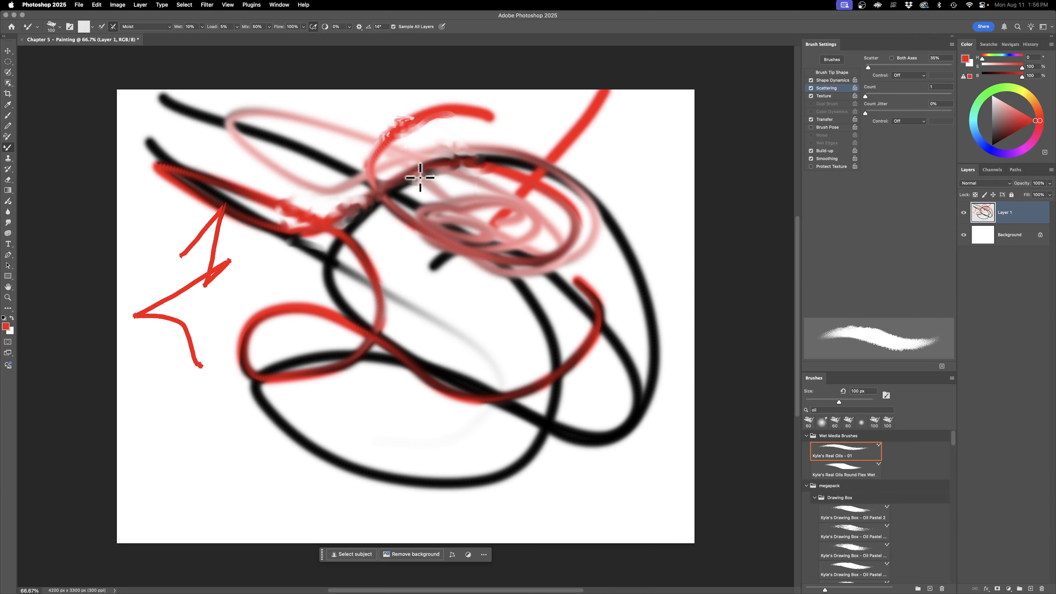
{"action": "mouse_move", "coordinate": [447, 200]}
{"action": "left_mouse_down"}
{"action": "mouse_move", "coordinate": [391, 206]}
{"action": "mouse_move", "coordinate": [381, 217]}
{"action": "mouse_move", "coordinate": [385, 208]}
{"action": "mouse_move", "coordinate": [366, 208]}
{"action": "mouse_move", "coordinate": [343, 237]}
{"action": "mouse_move", "coordinate": [360, 252]}
{"action": "left_mouse_up"}
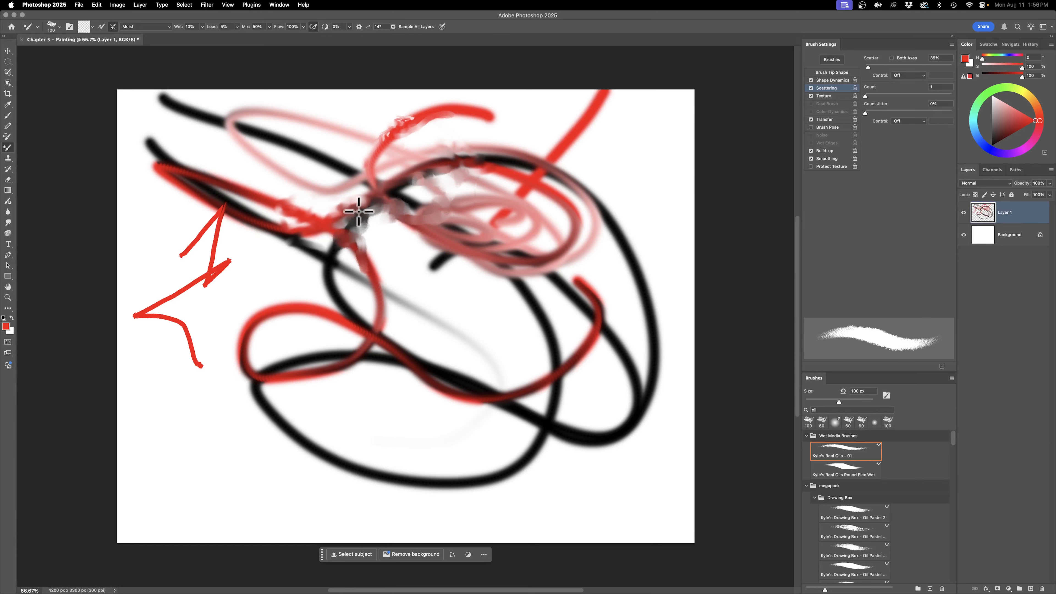
{"action": "mouse_move", "coordinate": [352, 204]}
{"action": "left_mouse_down"}
{"action": "mouse_move", "coordinate": [297, 183]}
{"action": "mouse_move", "coordinate": [302, 209]}
{"action": "mouse_move", "coordinate": [288, 195]}
{"action": "mouse_move", "coordinate": [272, 207]}
{"action": "mouse_move", "coordinate": [297, 238]}
{"action": "mouse_move", "coordinate": [284, 244]}
{"action": "mouse_move", "coordinate": [310, 240]}
{"action": "mouse_move", "coordinate": [246, 265]}
{"action": "mouse_move", "coordinate": [222, 270]}
{"action": "left_mouse_up"}
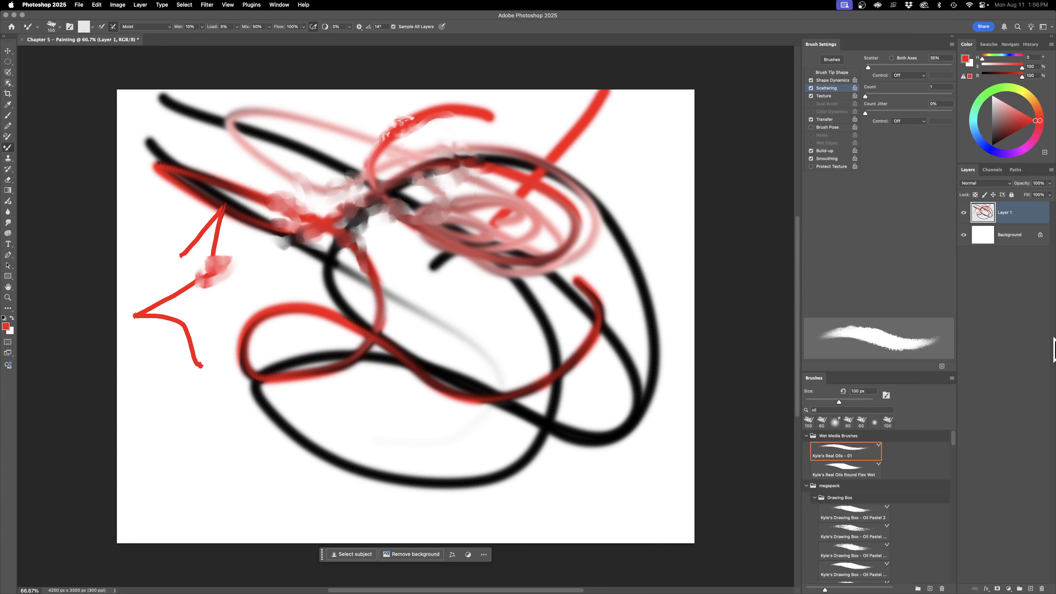
{"action": "mouse_move", "coordinate": [318, 283]}
{"action": "left_mouse_down"}
{"action": "mouse_move", "coordinate": [348, 249]}
{"action": "mouse_move", "coordinate": [273, 238]}
{"action": "mouse_move", "coordinate": [345, 254]}
{"action": "mouse_move", "coordinate": [349, 204]}
{"action": "mouse_move", "coordinate": [341, 217]}
{"action": "mouse_move", "coordinate": [356, 200]}
{"action": "mouse_move", "coordinate": [453, 253]}
{"action": "mouse_move", "coordinate": [427, 241]}
{"action": "mouse_move", "coordinate": [380, 246]}
{"action": "left_mouse_up"}
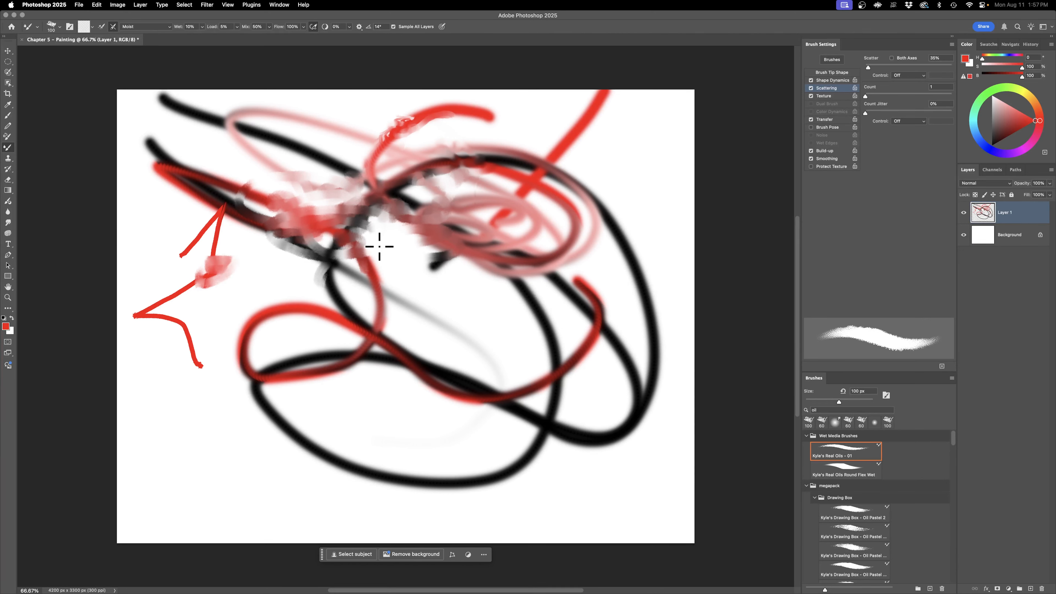
{"action": "mouse_move", "coordinate": [372, 247]}
{"action": "left_mouse_down"}
{"action": "mouse_move", "coordinate": [352, 192]}
{"action": "mouse_move", "coordinate": [384, 143]}
{"action": "mouse_move", "coordinate": [351, 111]}
{"action": "mouse_move", "coordinate": [337, 152]}
{"action": "mouse_move", "coordinate": [358, 165]}
{"action": "mouse_move", "coordinate": [277, 221]}
{"action": "left_mouse_up"}
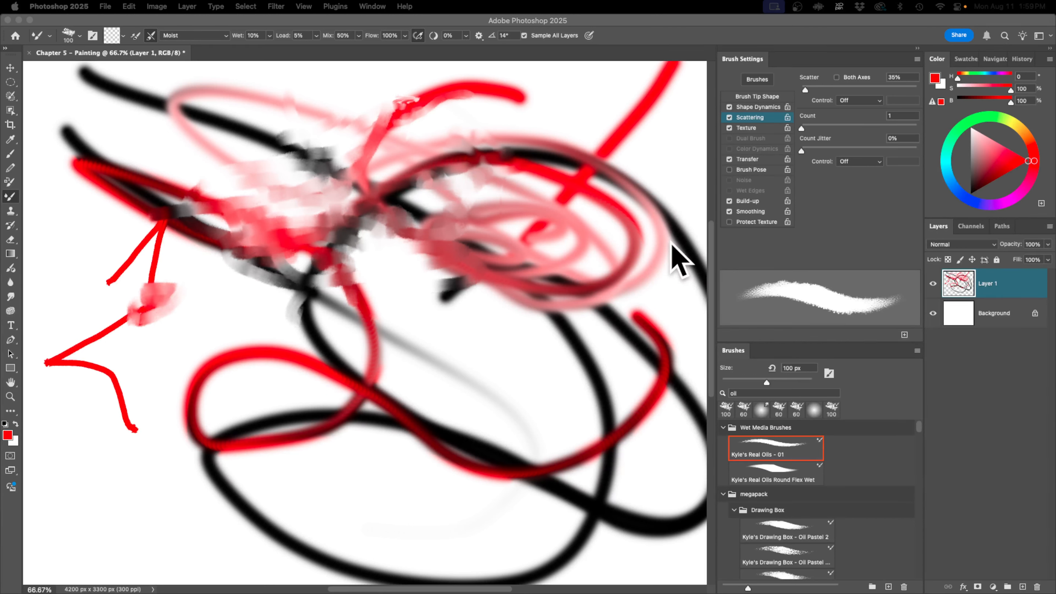
Step: Fit the canvas in view, enlarge the Mixer Brush to 150 px, and blend a short spot on the inner black curve
{"action": "left_click", "coordinate": [500, 268]}
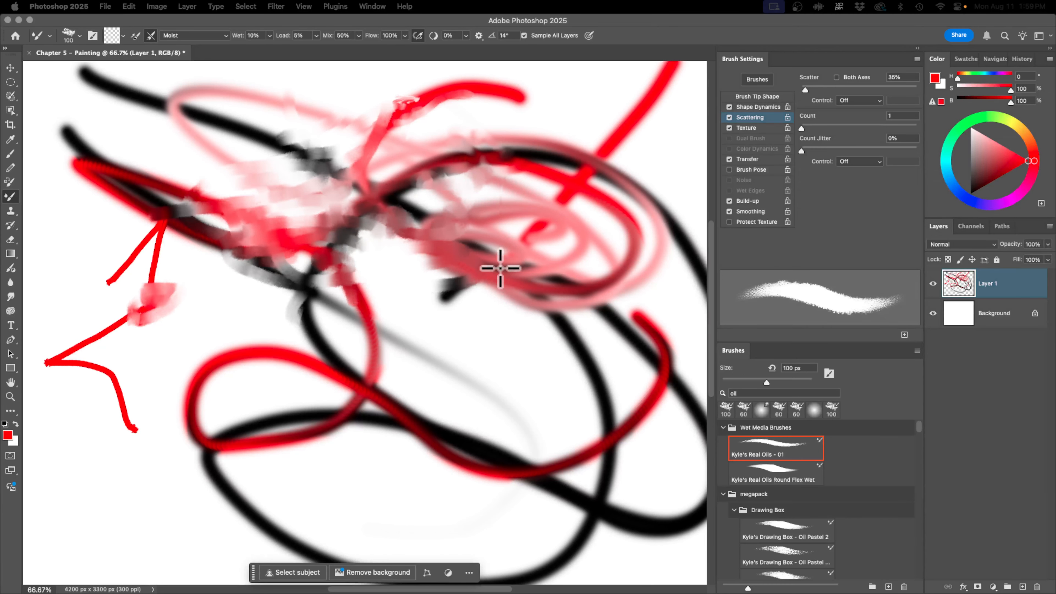
{"action": "key", "text": "super+0"}
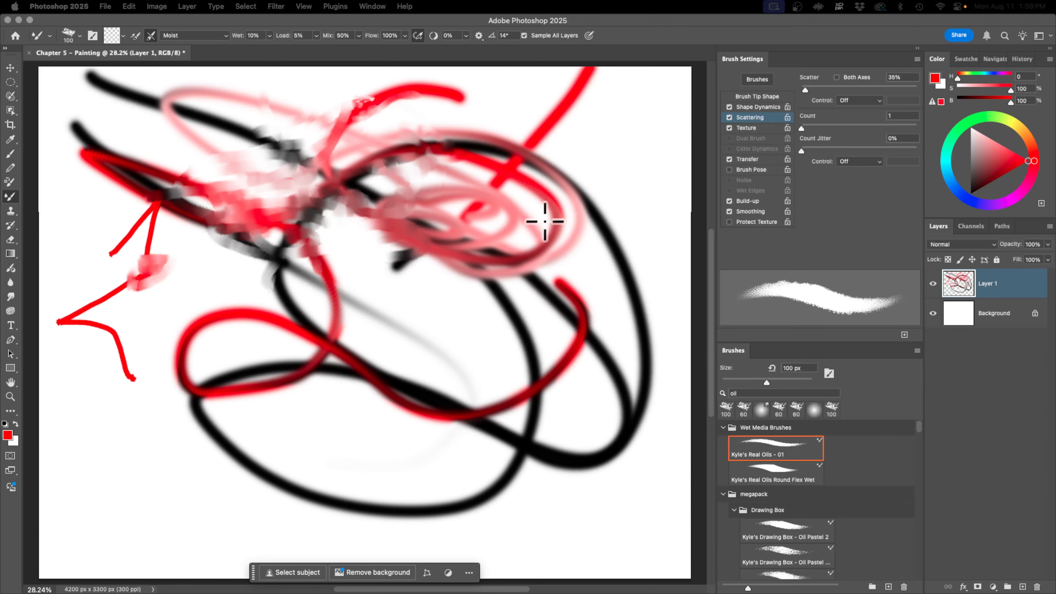
{"action": "key", "text": "bracketright"}
{"action": "key", "text": "bracketright"}
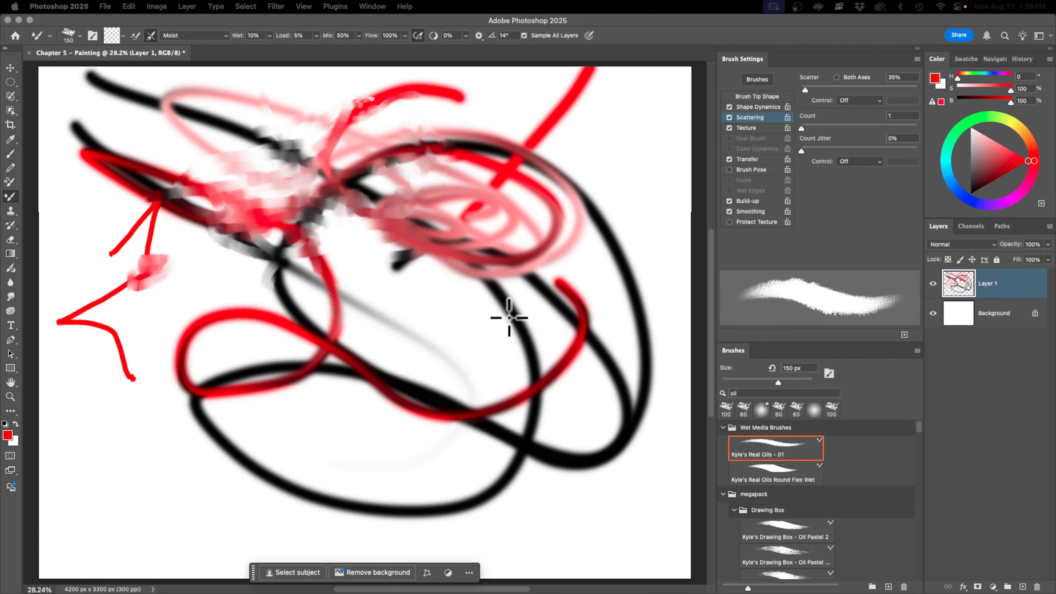
{"action": "left_click_drag", "start_coordinate": [509, 316], "coordinate": [519, 319]}
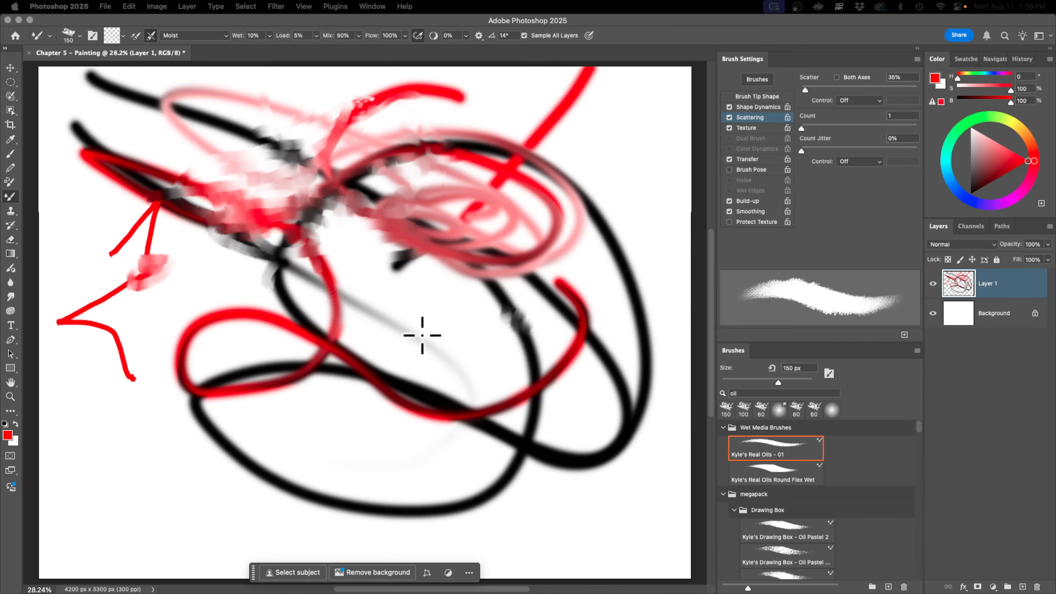
Step: Switch to the Hard Round brush with pen pressure controlling size, and turn on loading the brush after each stroke
{"action": "right_click", "coordinate": [479, 302]}
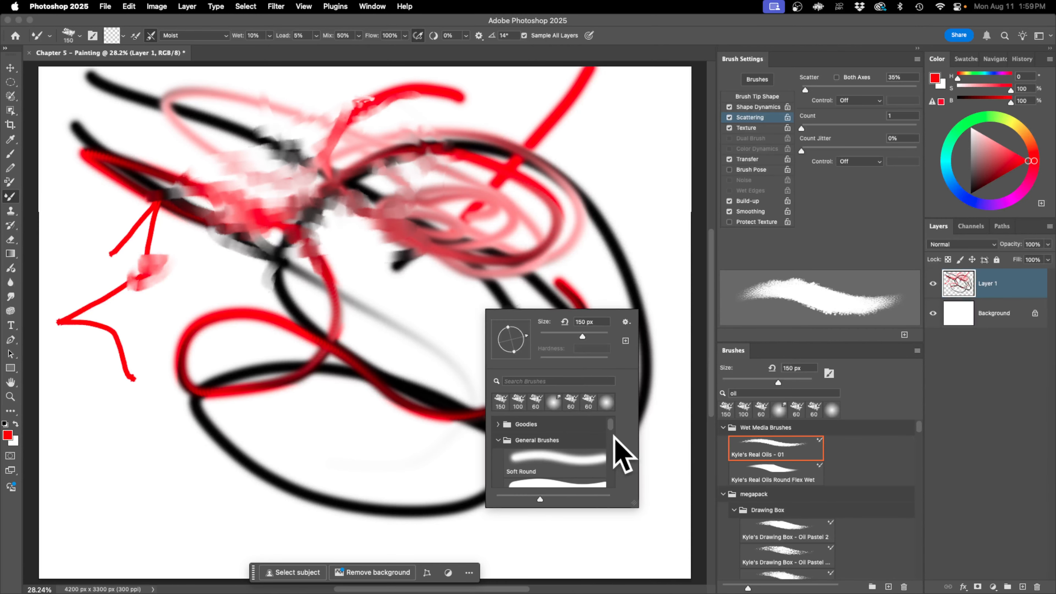
{"action": "left_click", "coordinate": [589, 487]}
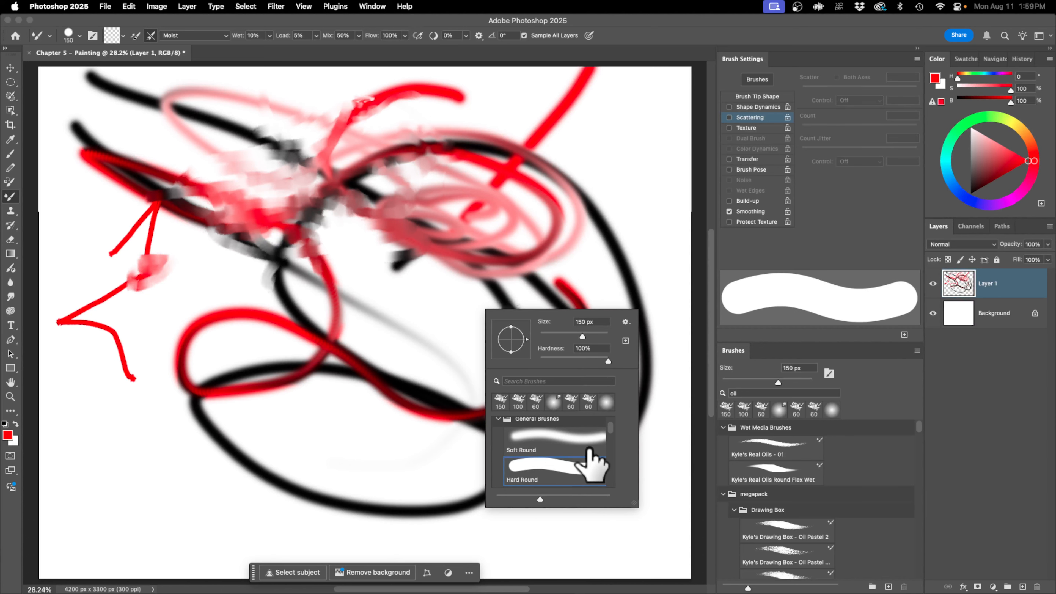
{"action": "left_click", "coordinate": [589, 36]}
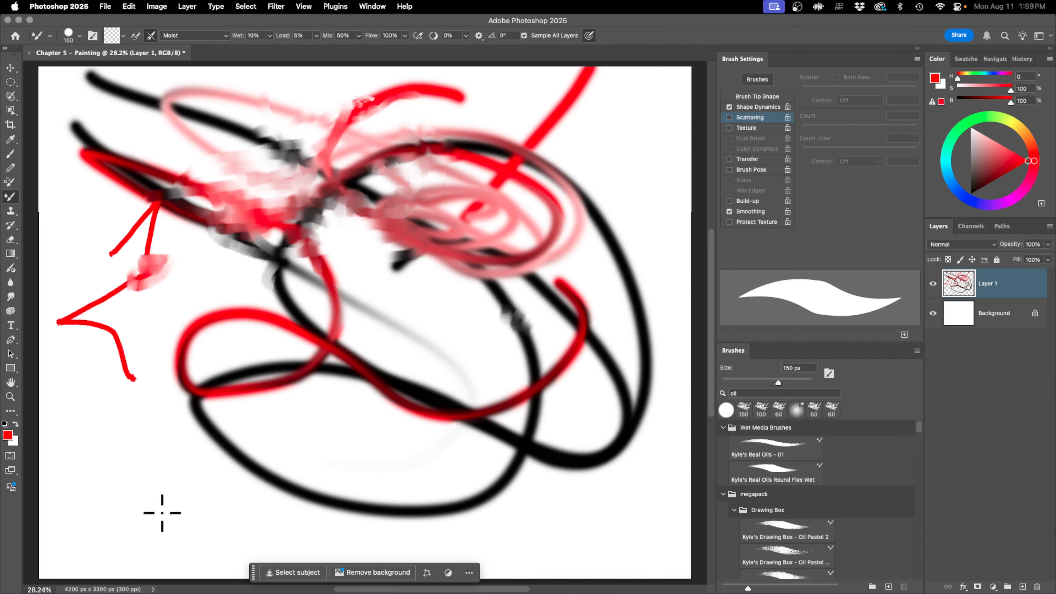
{"action": "left_click", "coordinate": [135, 35]}
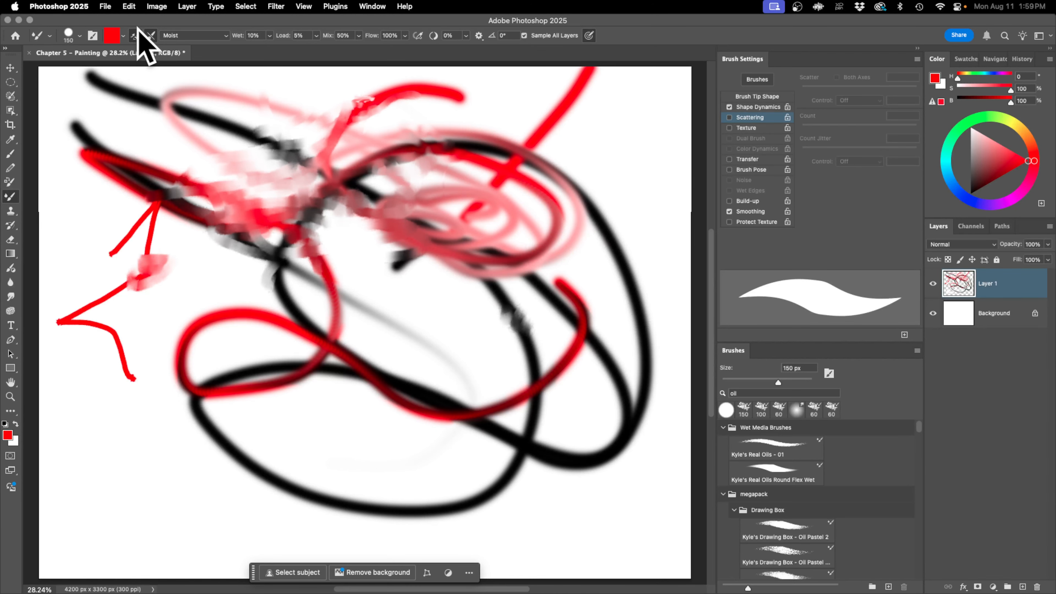
Step: Paint several red practice strokes across the lower half of the canvas with the Mixer Brush
{"action": "mouse_move", "coordinate": [101, 450]}
{"action": "left_mouse_down"}
{"action": "mouse_move", "coordinate": [139, 498]}
{"action": "mouse_move", "coordinate": [199, 525]}
{"action": "mouse_move", "coordinate": [371, 546]}
{"action": "mouse_move", "coordinate": [468, 532]}
{"action": "mouse_move", "coordinate": [551, 500]}
{"action": "mouse_move", "coordinate": [594, 457]}
{"action": "mouse_move", "coordinate": [599, 424]}
{"action": "mouse_move", "coordinate": [573, 391]}
{"action": "mouse_move", "coordinate": [517, 401]}
{"action": "left_mouse_up"}
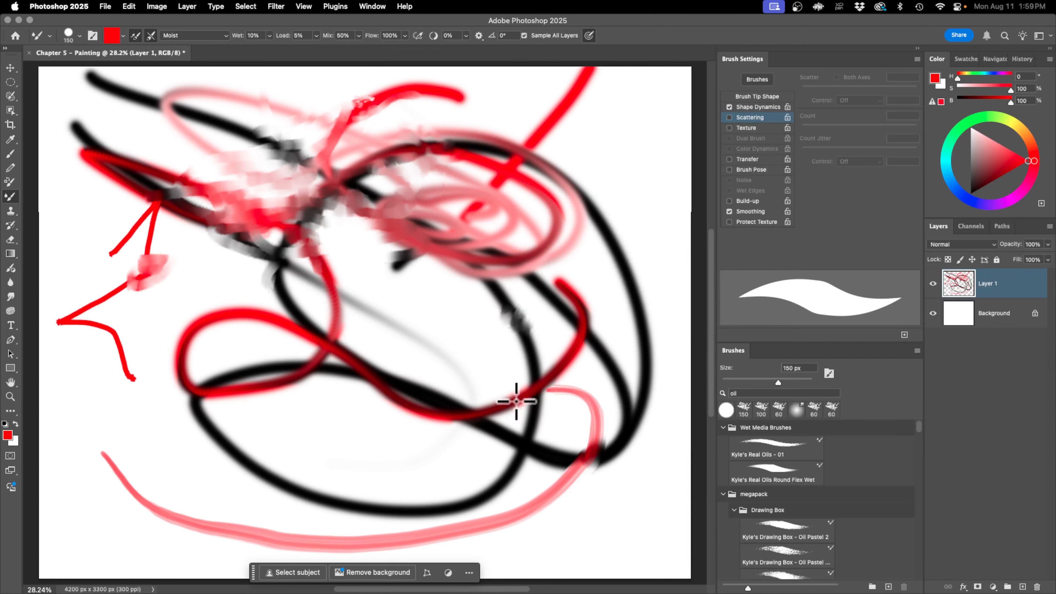
{"action": "mouse_move", "coordinate": [110, 423]}
{"action": "left_mouse_down"}
{"action": "mouse_move", "coordinate": [178, 466]}
{"action": "mouse_move", "coordinate": [284, 431]}
{"action": "mouse_move", "coordinate": [311, 456]}
{"action": "mouse_move", "coordinate": [343, 453]}
{"action": "mouse_move", "coordinate": [326, 403]}
{"action": "mouse_move", "coordinate": [267, 418]}
{"action": "mouse_move", "coordinate": [167, 362]}
{"action": "mouse_move", "coordinate": [281, 296]}
{"action": "mouse_move", "coordinate": [408, 368]}
{"action": "mouse_move", "coordinate": [425, 309]}
{"action": "left_mouse_up"}
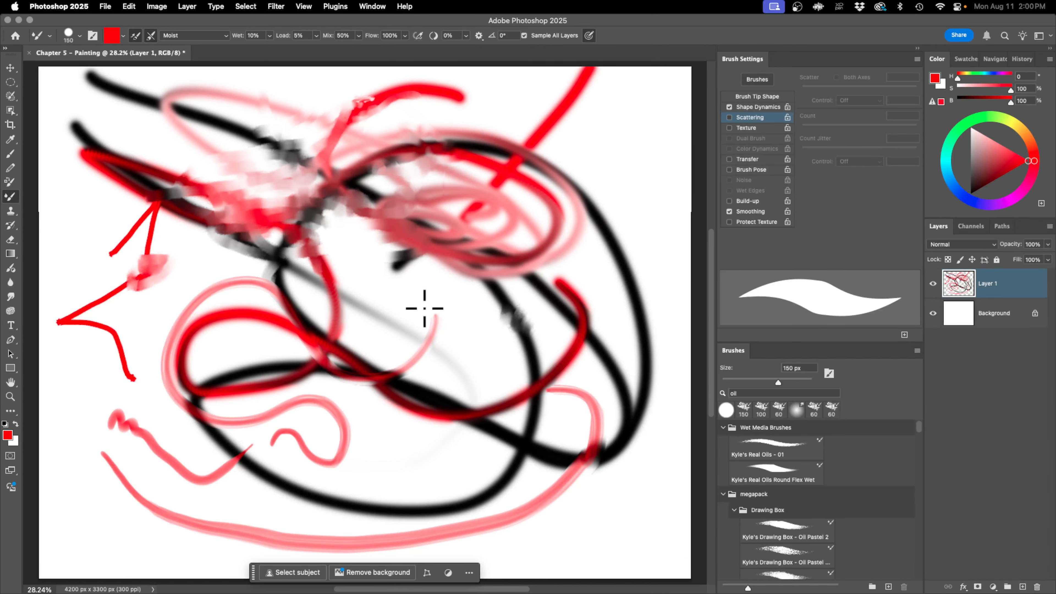
Step: Switch to the Kyle's Real Oils - 01 brush and turn on Scattering with a scatter of 35%
{"action": "left_click", "coordinate": [729, 117]}
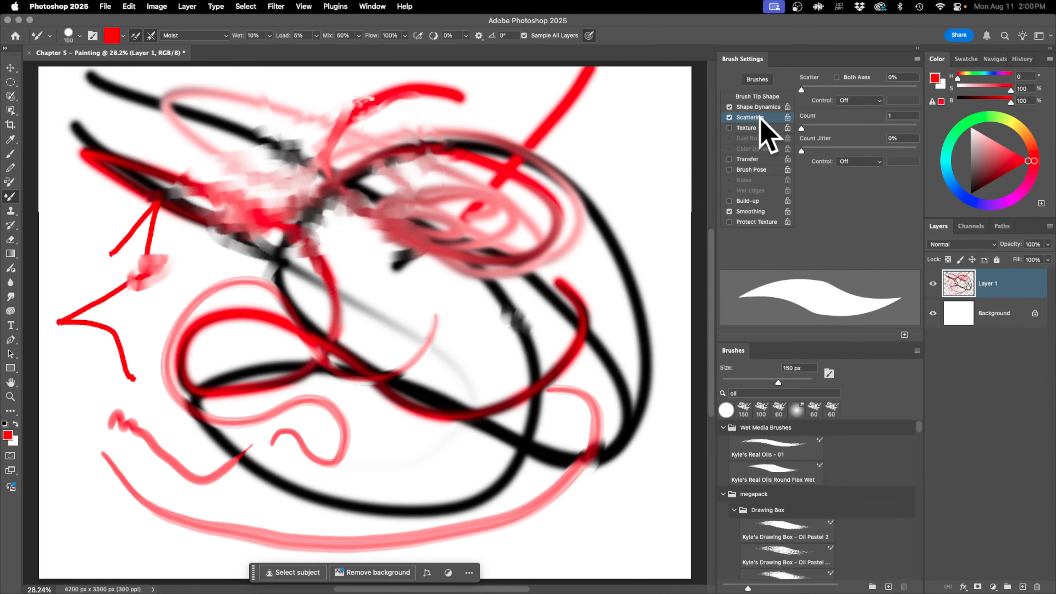
{"action": "left_click", "coordinate": [794, 455]}
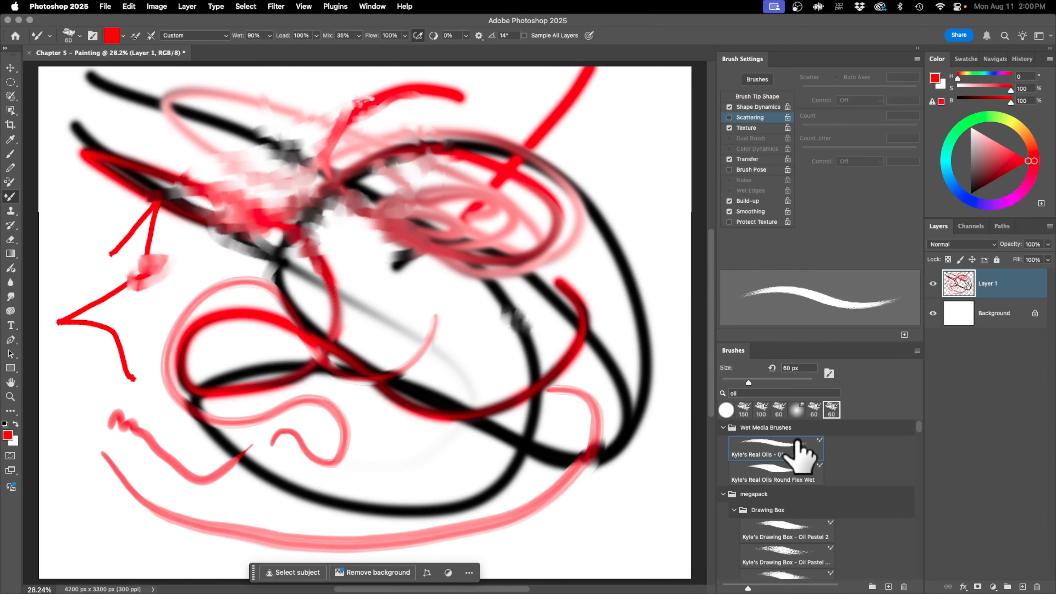
{"action": "left_click", "coordinate": [729, 118]}
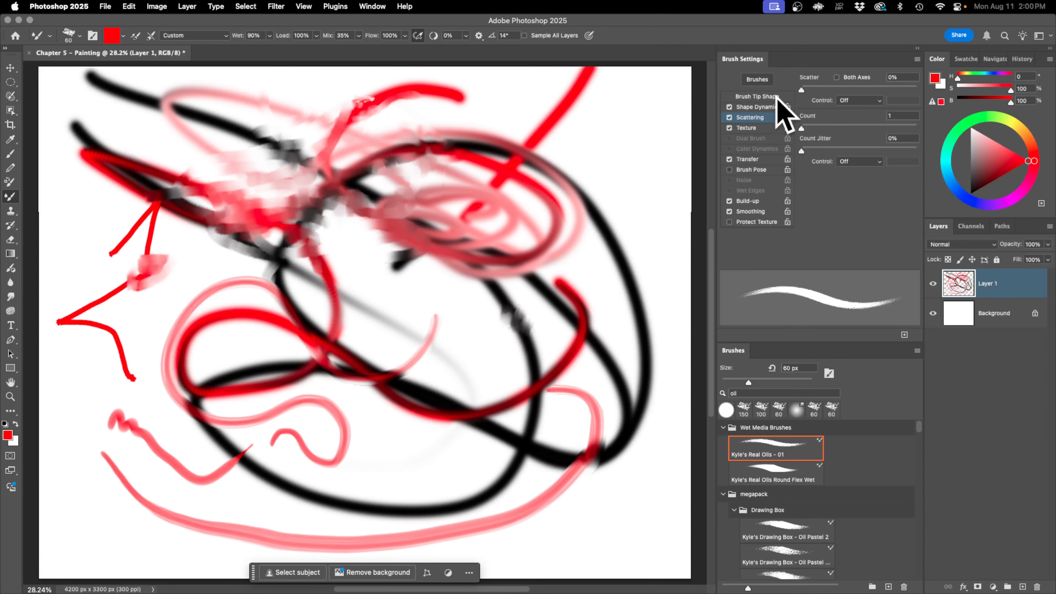
{"action": "left_click", "coordinate": [900, 78]}
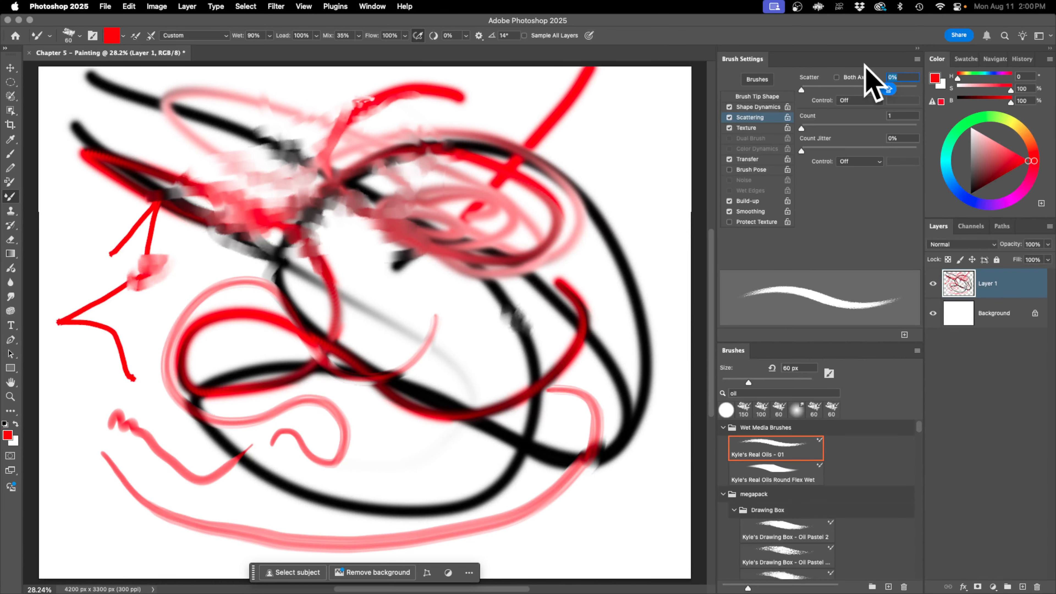
{"action": "type", "text": "35"}
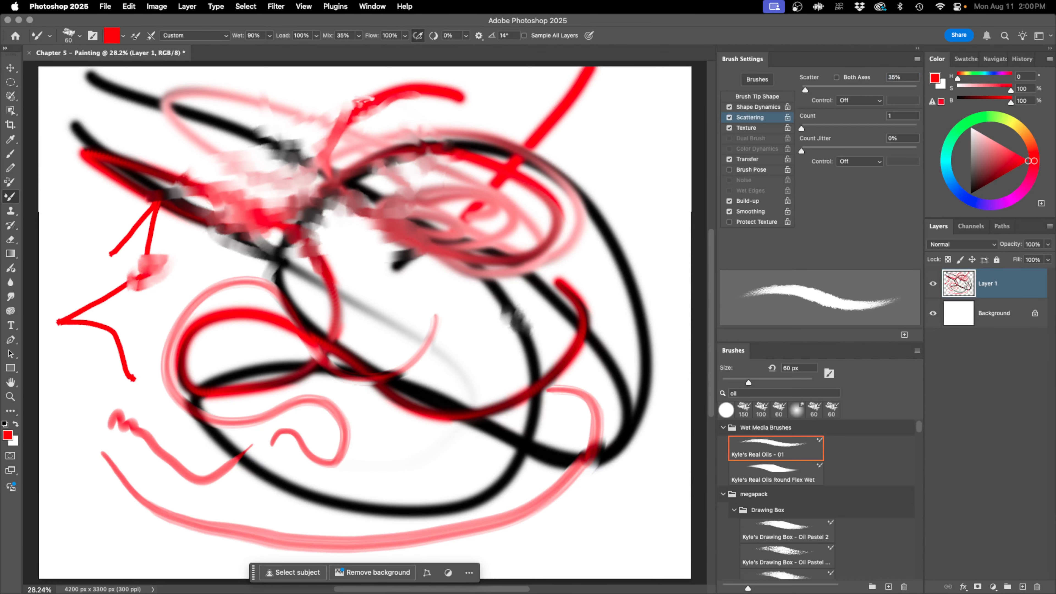
Step: Turn on cleaning the brush after each stroke and smear the top of the red loop in the lower-left part of the painting
{"action": "left_click", "coordinate": [138, 34]}
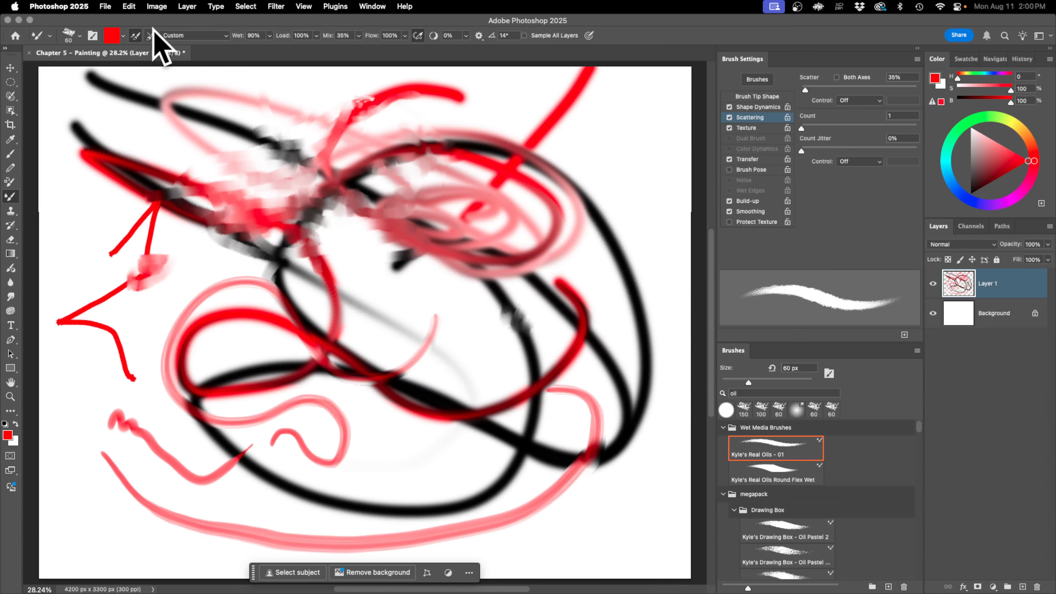
{"action": "left_click", "coordinate": [149, 37]}
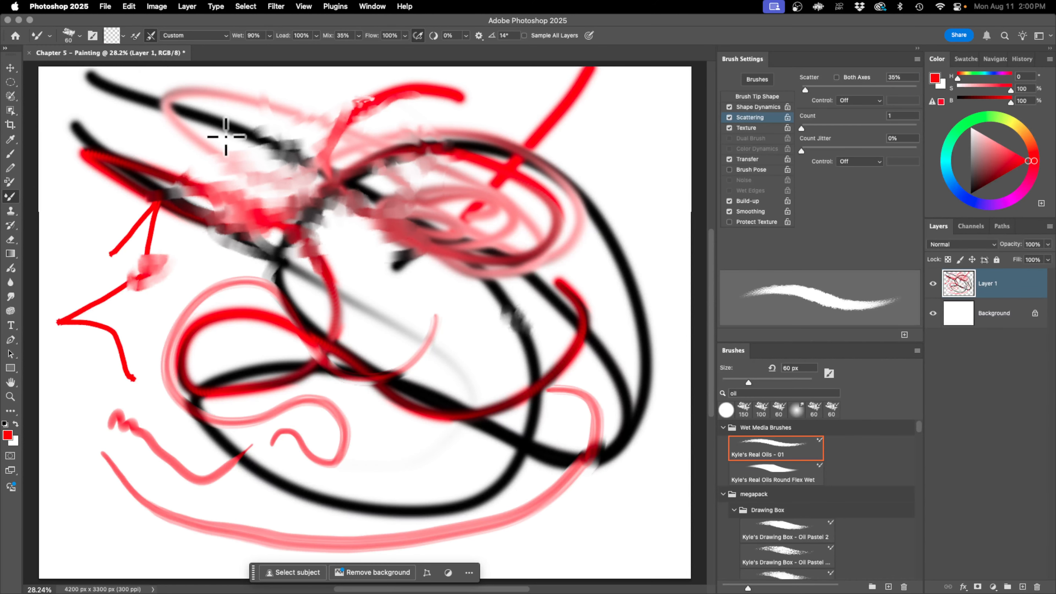
{"action": "mouse_move", "coordinate": [217, 328]}
{"action": "left_mouse_down"}
{"action": "mouse_move", "coordinate": [224, 313]}
{"action": "mouse_move", "coordinate": [280, 322]}
{"action": "mouse_move", "coordinate": [245, 315]}
{"action": "left_mouse_up"}
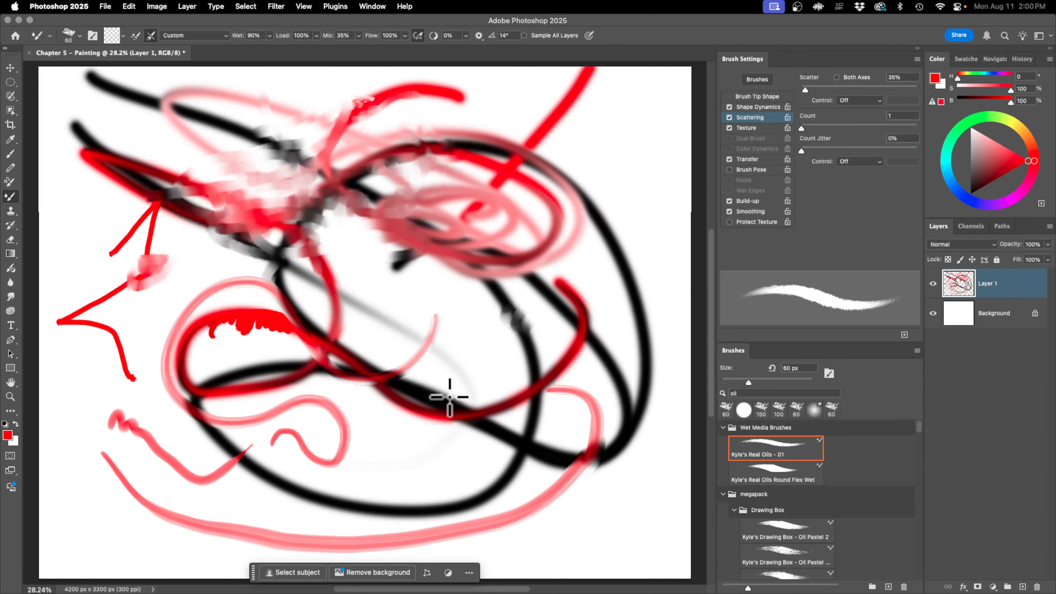
Step: Apply the Moist preset and blend the central red strand and part of the inner black curve
{"action": "left_click", "coordinate": [194, 35]}
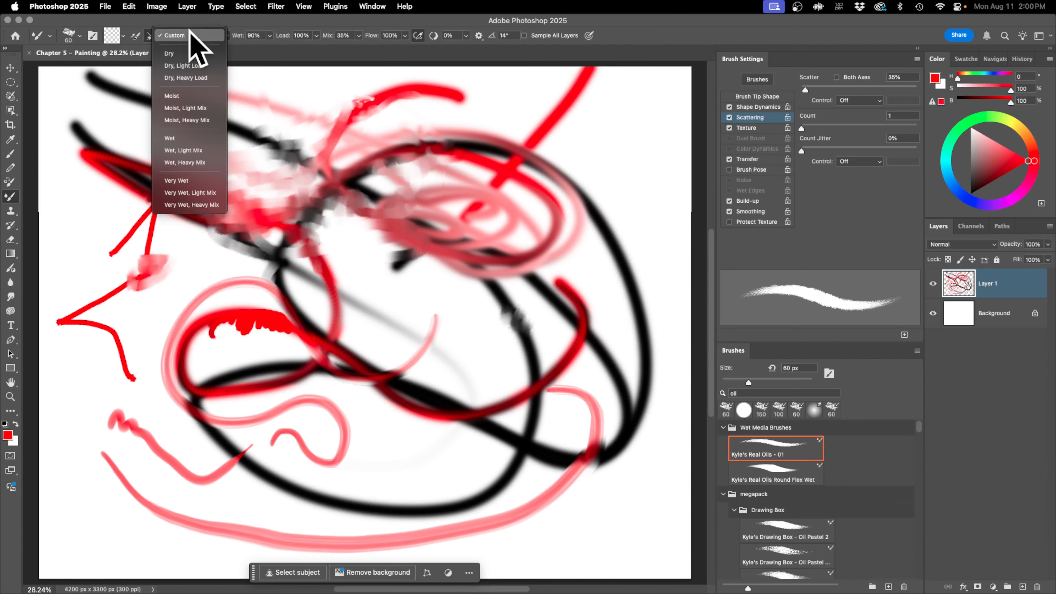
{"action": "left_click", "coordinate": [208, 106]}
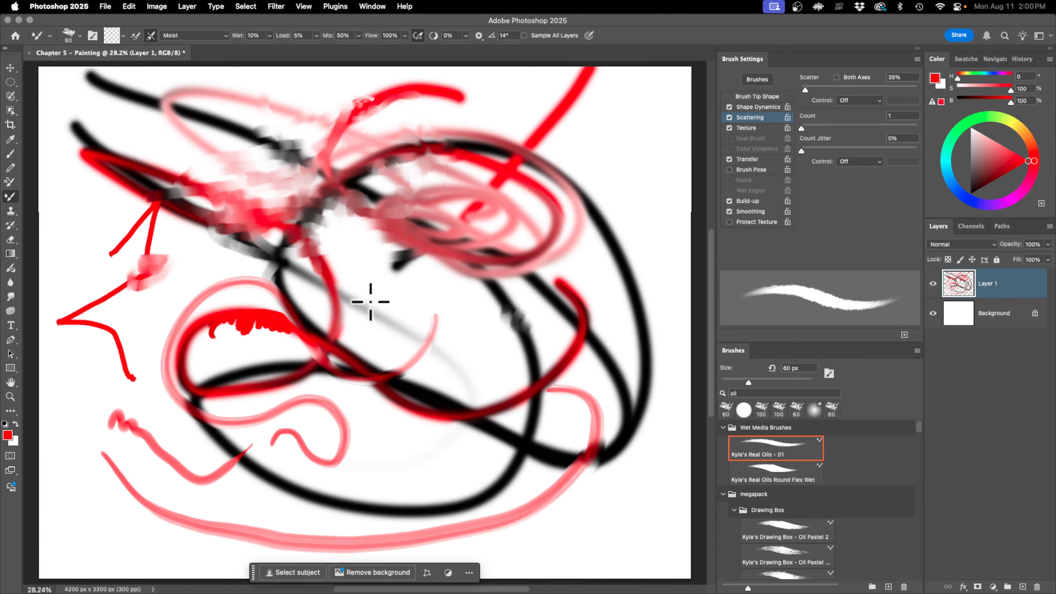
{"action": "left_click_drag", "start_coordinate": [327, 291], "coordinate": [323, 275]}
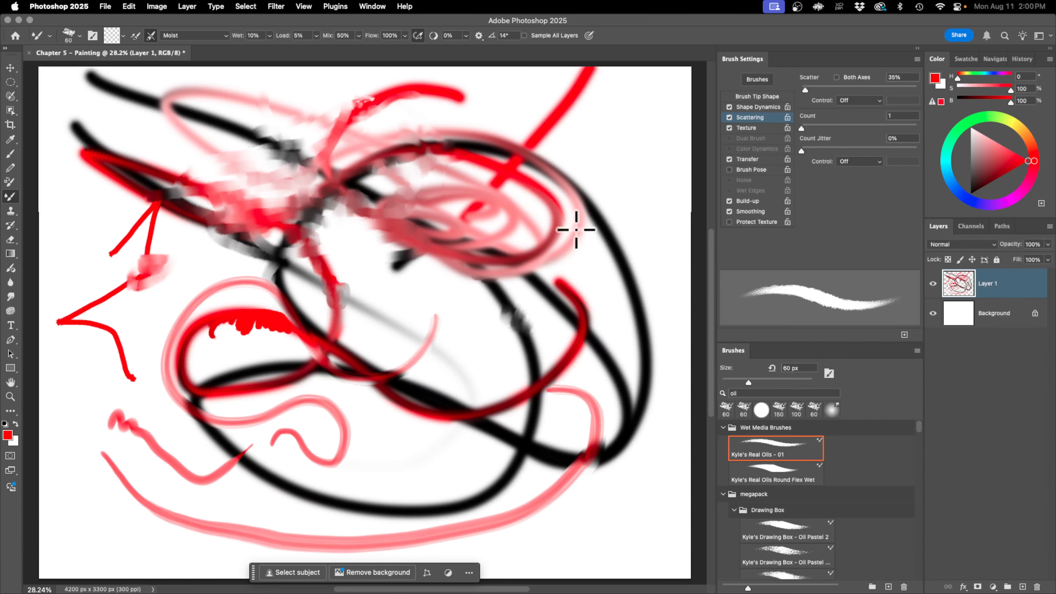
{"action": "left_click_drag", "start_coordinate": [523, 308], "coordinate": [541, 399]}
Step: Turn on Sample All Layers and blend along the inner and outer black curves on the right side of the painting
{"action": "left_click", "coordinate": [524, 36]}
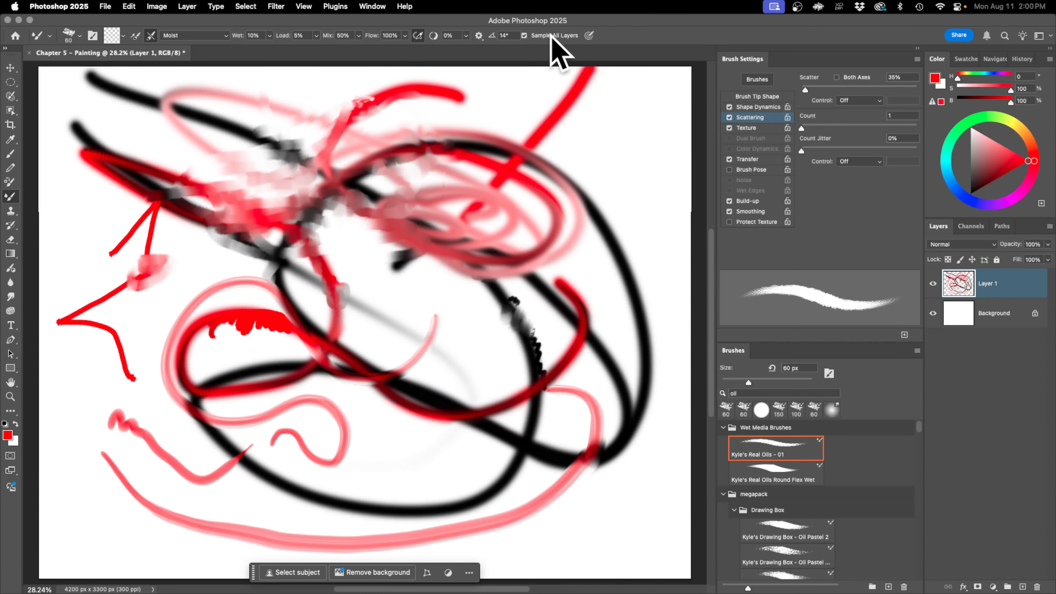
{"action": "mouse_move", "coordinate": [544, 359]}
{"action": "left_mouse_down"}
{"action": "mouse_move", "coordinate": [572, 316]}
{"action": "mouse_move", "coordinate": [518, 279]}
{"action": "left_mouse_up"}
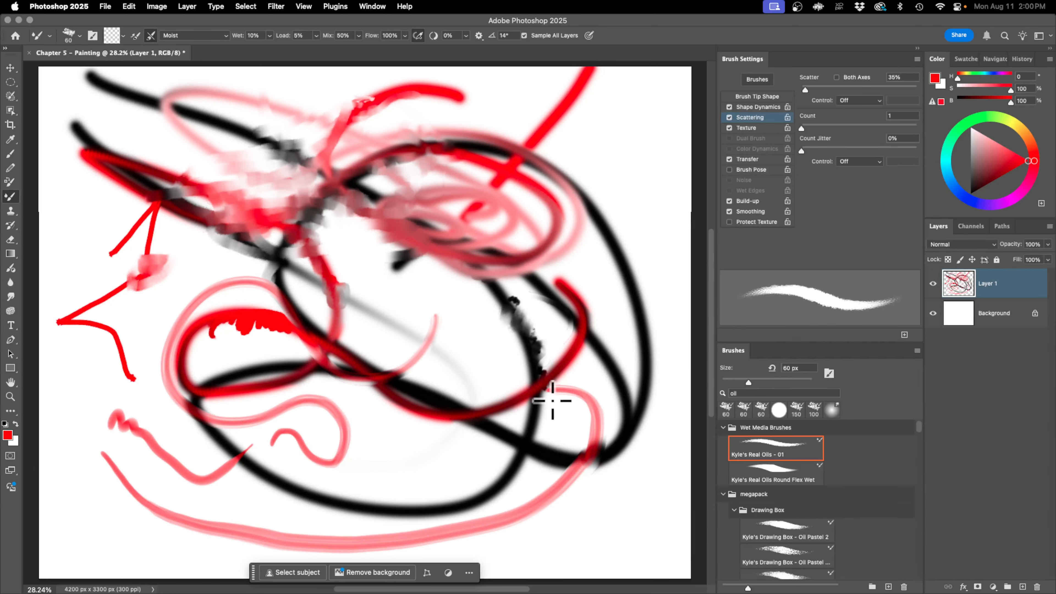
{"action": "mouse_move", "coordinate": [572, 289]}
{"action": "left_mouse_down"}
{"action": "mouse_move", "coordinate": [625, 245]}
{"action": "mouse_move", "coordinate": [612, 288]}
{"action": "left_mouse_up"}
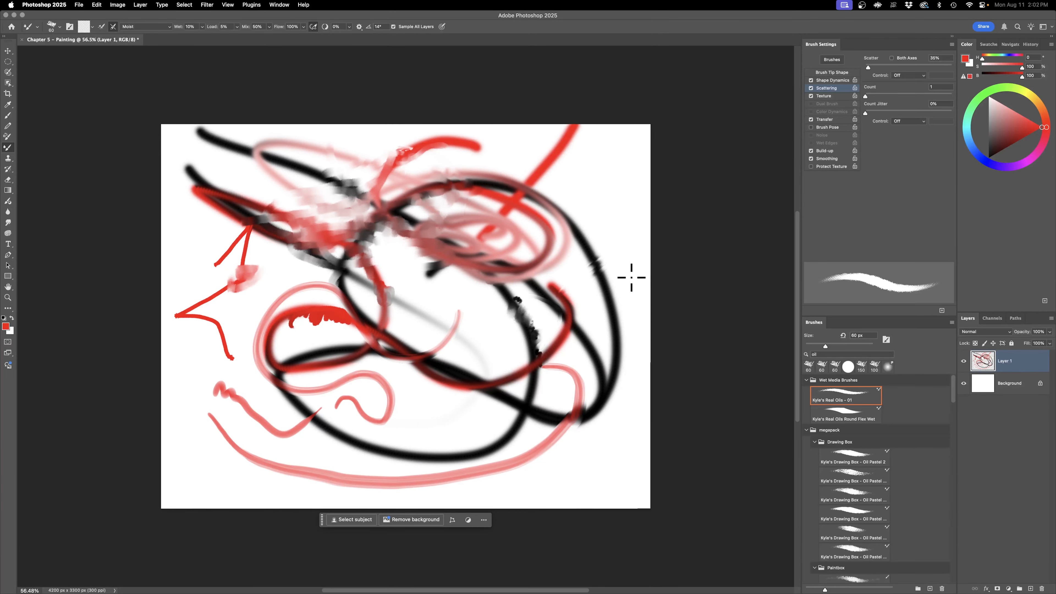
Step: Clear the practice painting and place Chapter 5 - Book - Reference1.jpg as an embedded image
{"action": "key", "text": "Delete"}
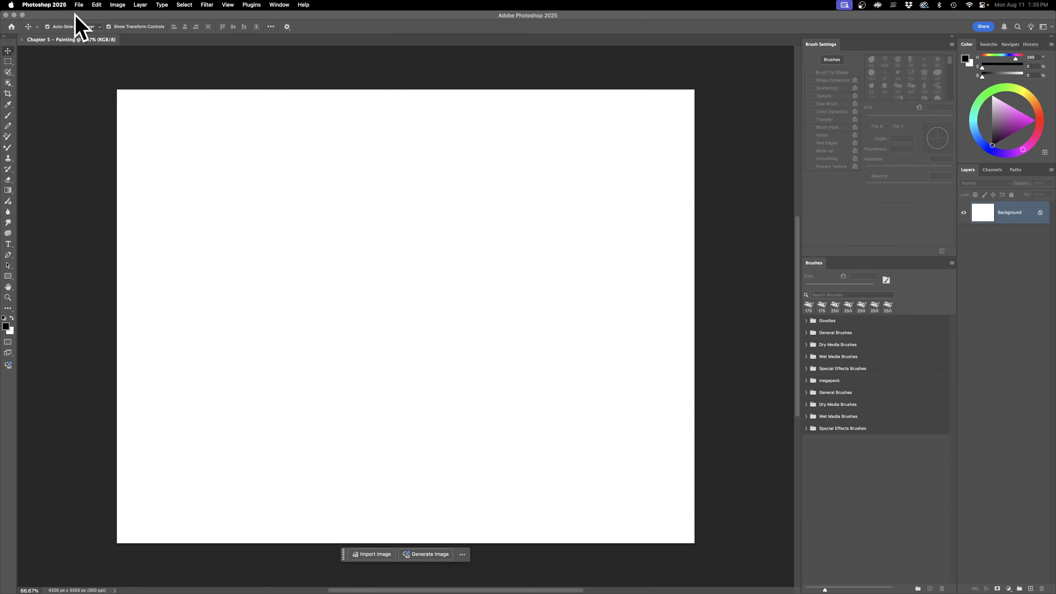
{"action": "left_click", "coordinate": [78, 5]}
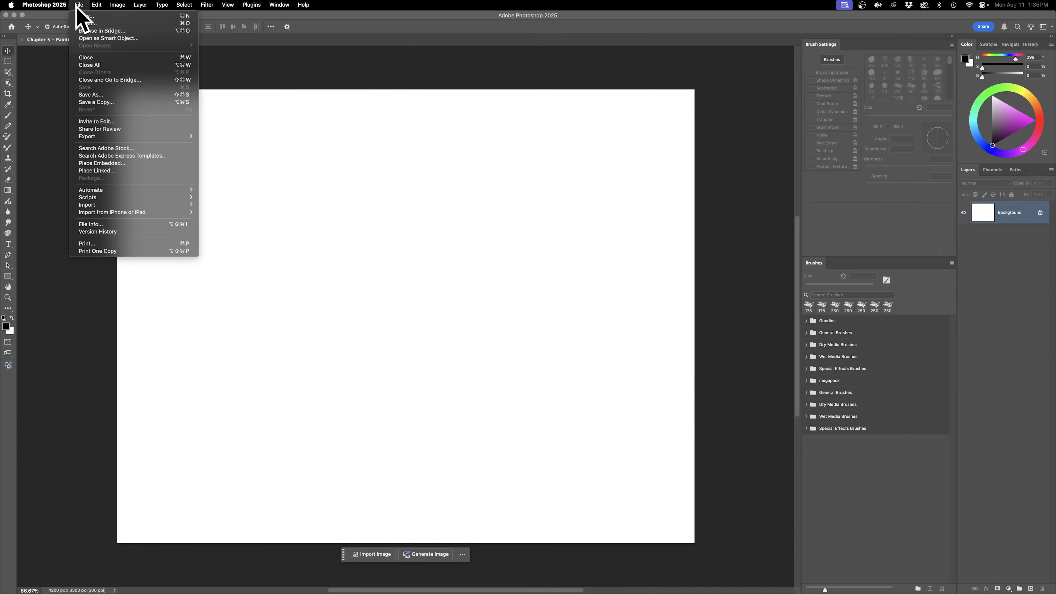
{"action": "left_click", "coordinate": [102, 163]}
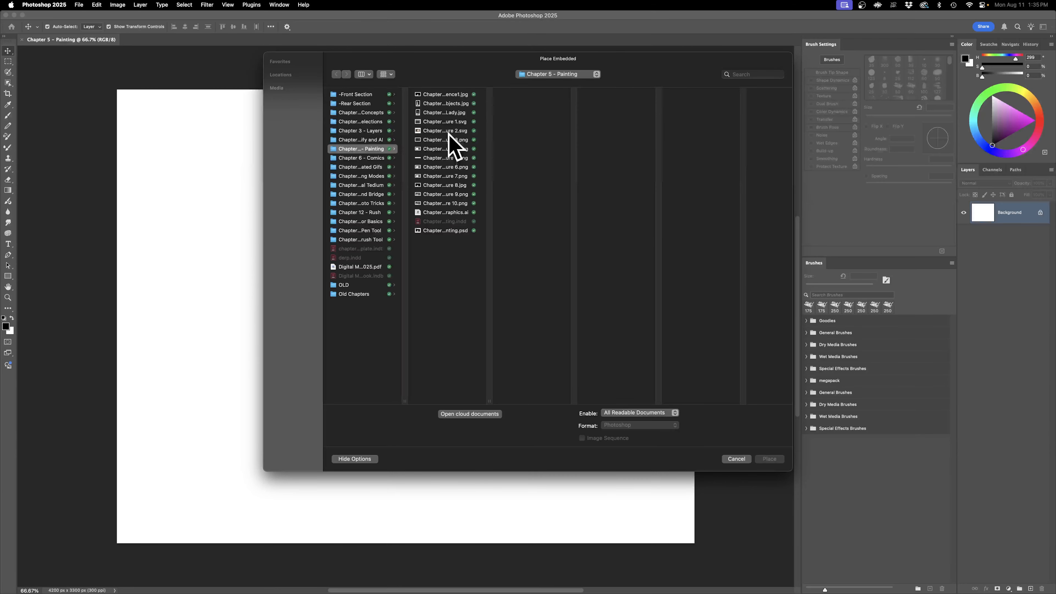
{"action": "left_click", "coordinate": [429, 91]}
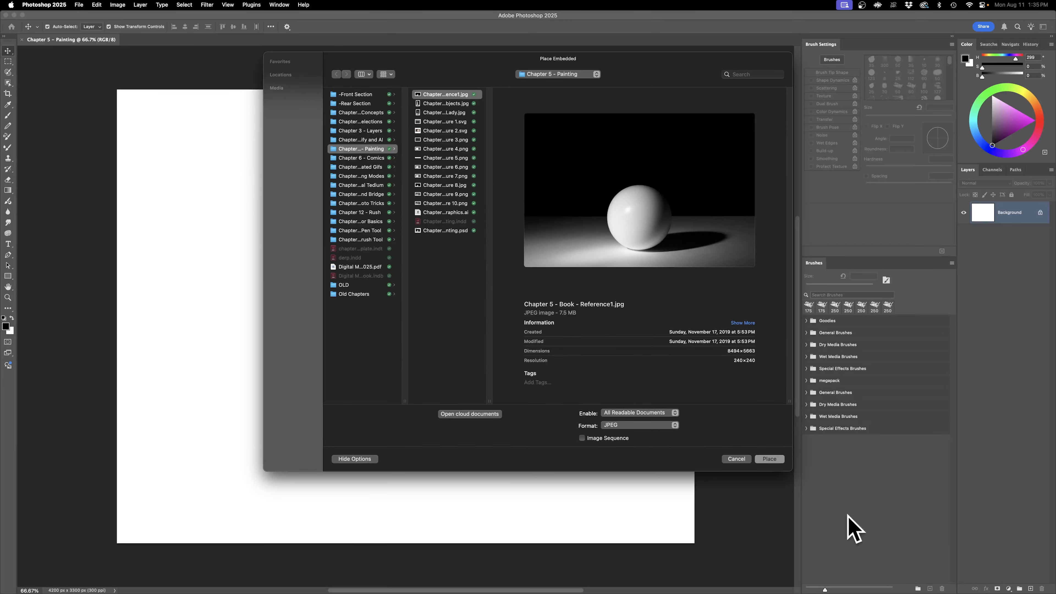
{"action": "left_click", "coordinate": [771, 458]}
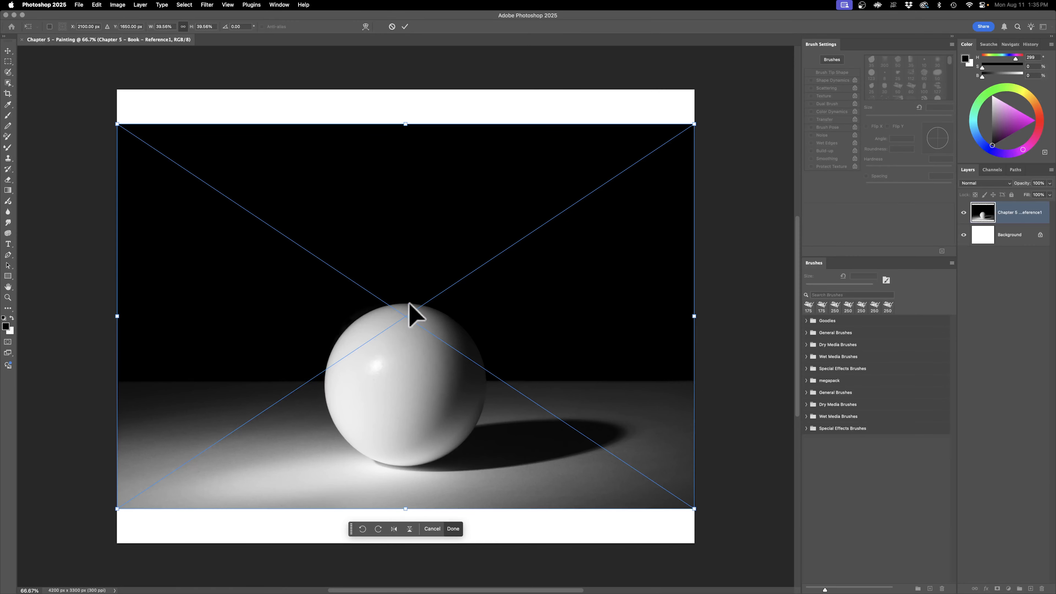
Step: Scale the reference image down to about 1033 px wide in the canvas's upper-left corner, commit the placement and deselect it
{"action": "left_click_drag", "start_coordinate": [693, 507], "coordinate": [242, 162]}
{"action": "key", "text": "Return"}
{"action": "left_click", "coordinate": [370, 328]}
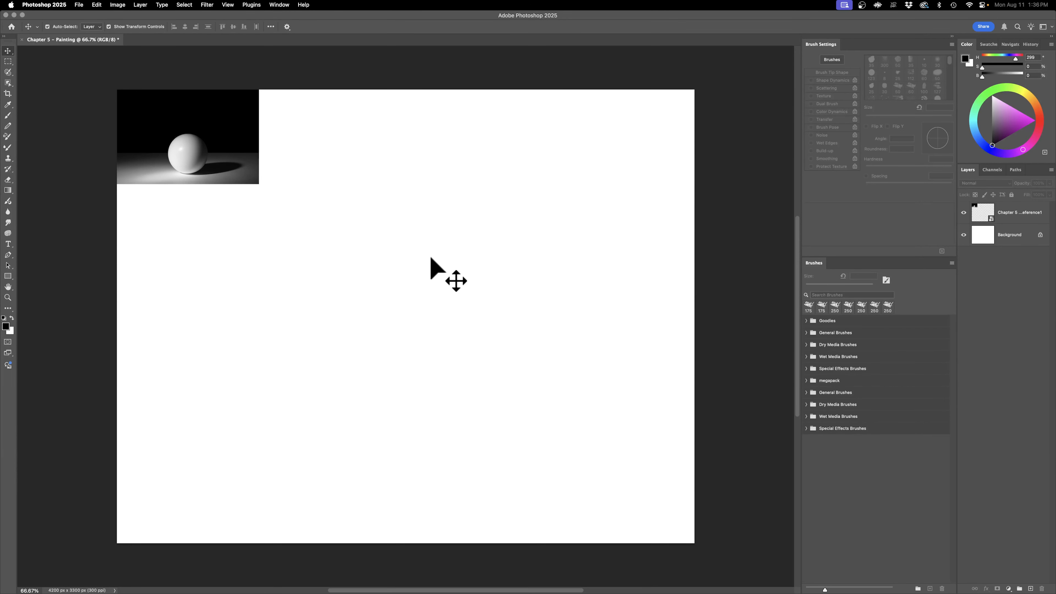
{"action": "left_click", "coordinate": [247, 119]}
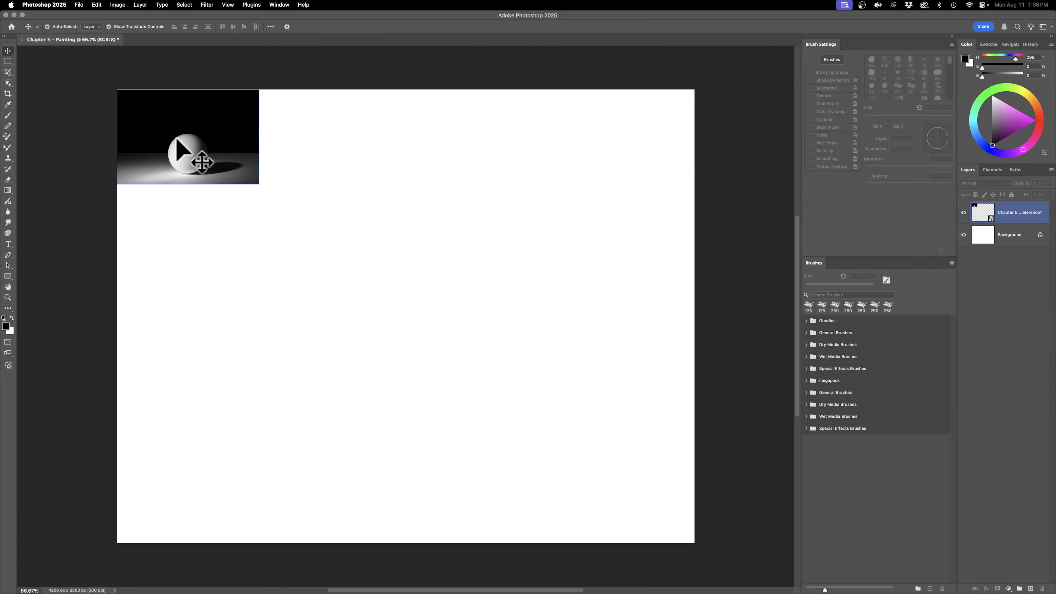
{"action": "left_click", "coordinate": [216, 217]}
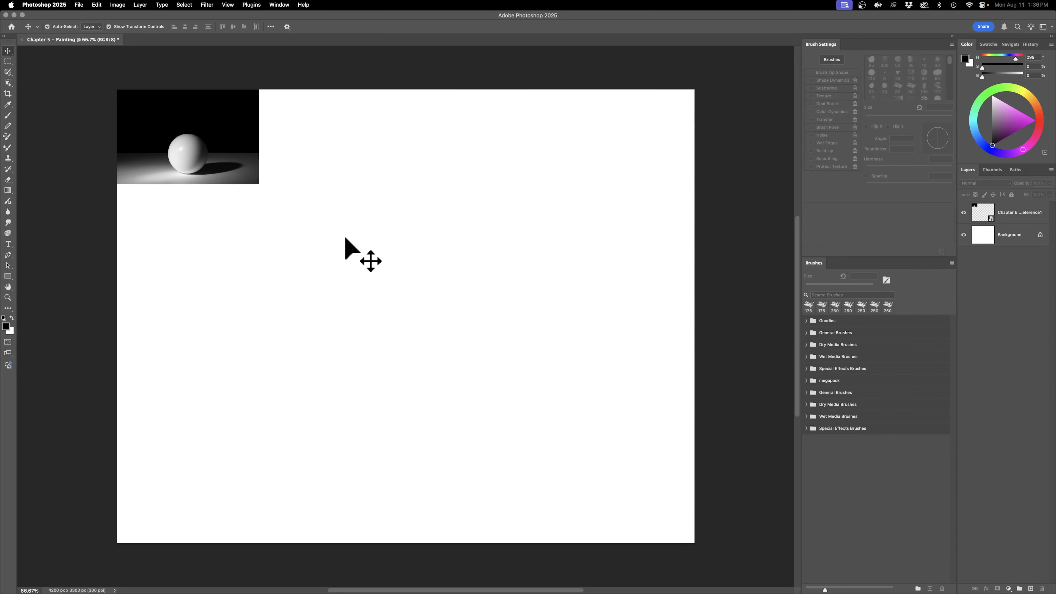
Step: Set up the Rectangle tool to draw shapes with a black fill and no stroke
{"action": "left_click", "coordinate": [8, 277]}
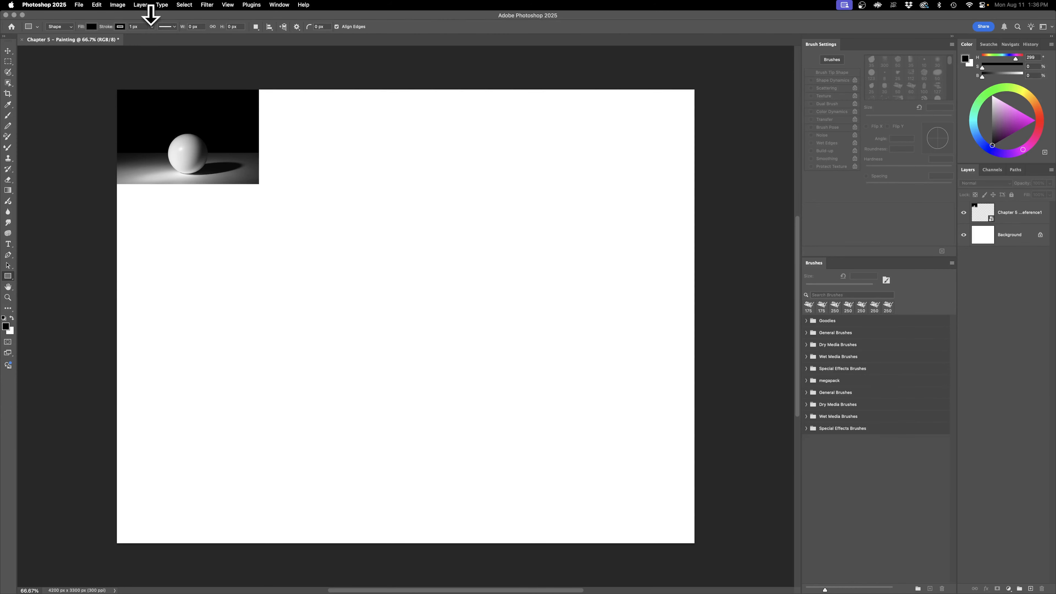
{"action": "left_click", "coordinate": [88, 28]}
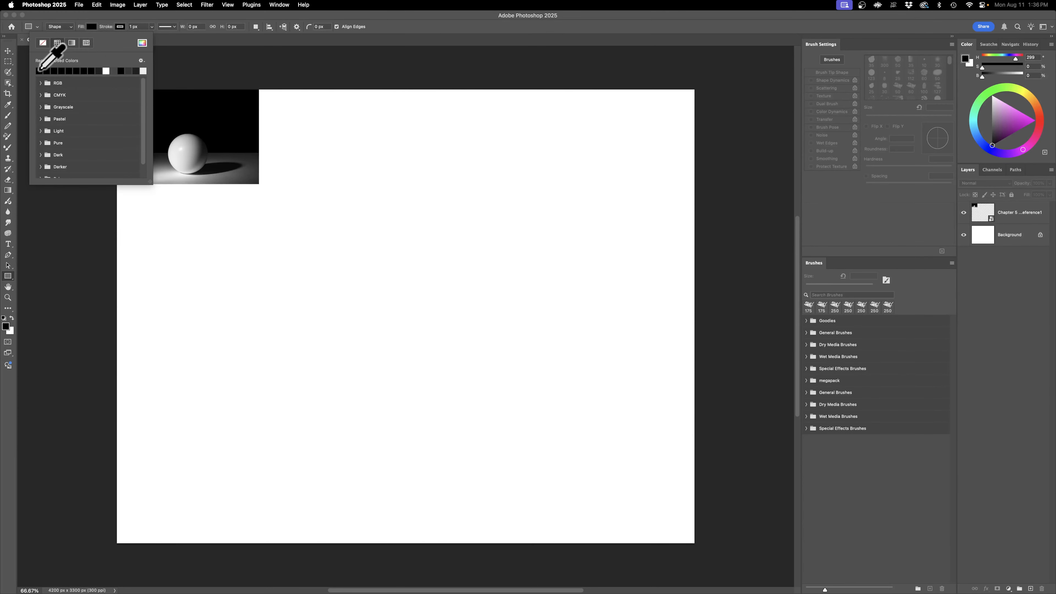
{"action": "left_click", "coordinate": [110, 27]}
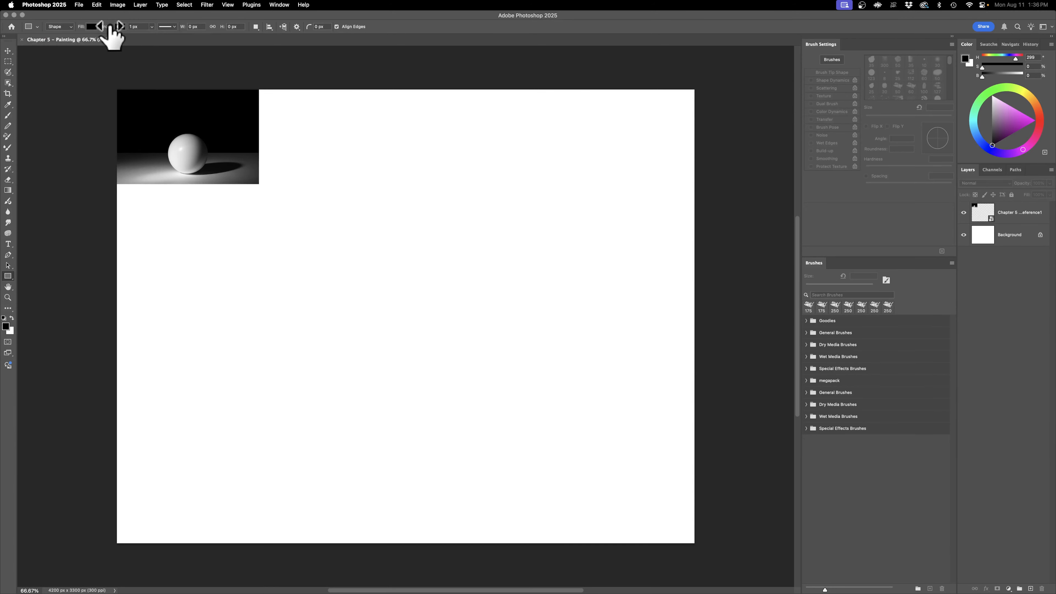
{"action": "left_click", "coordinate": [119, 27]}
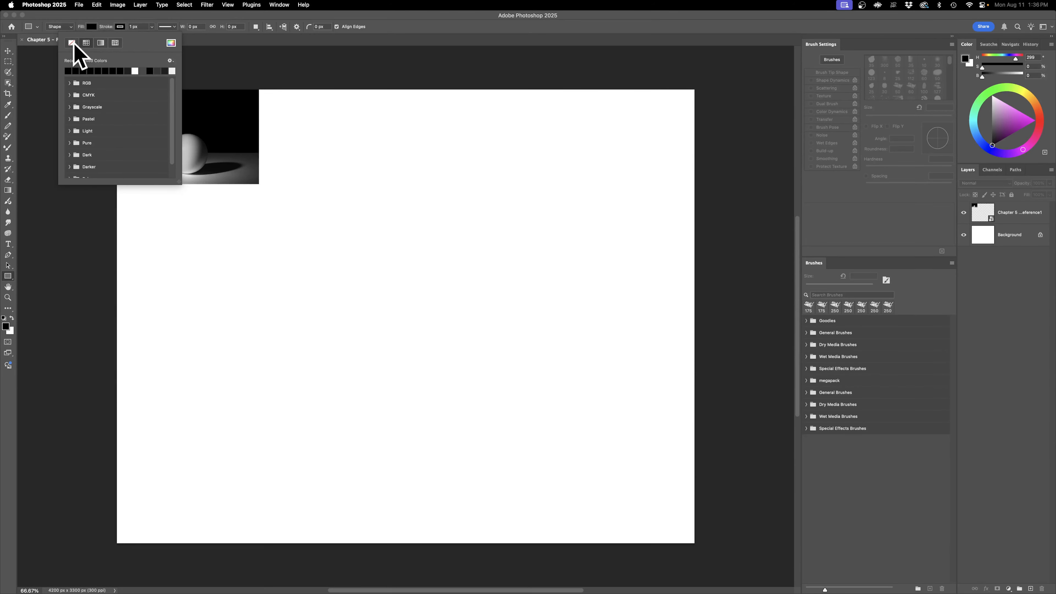
{"action": "left_click", "coordinate": [129, 19]}
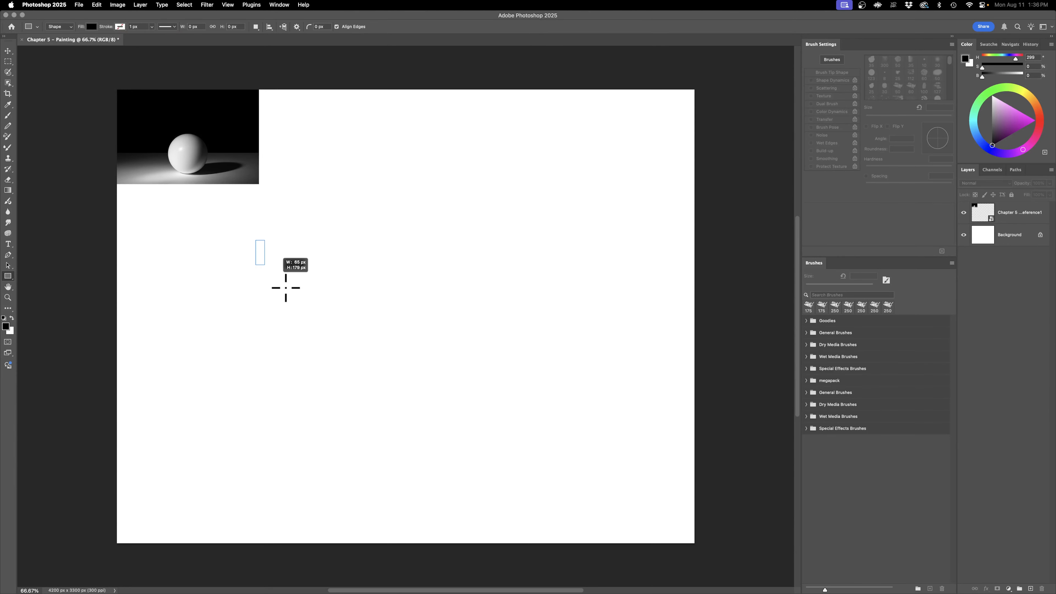
Step: Create a black rectangle exactly 12 in wide and 8 in high on the canvas
{"action": "left_click_drag", "start_coordinate": [269, 269], "coordinate": [338, 326]}
{"action": "key", "text": "ctrl+z"}
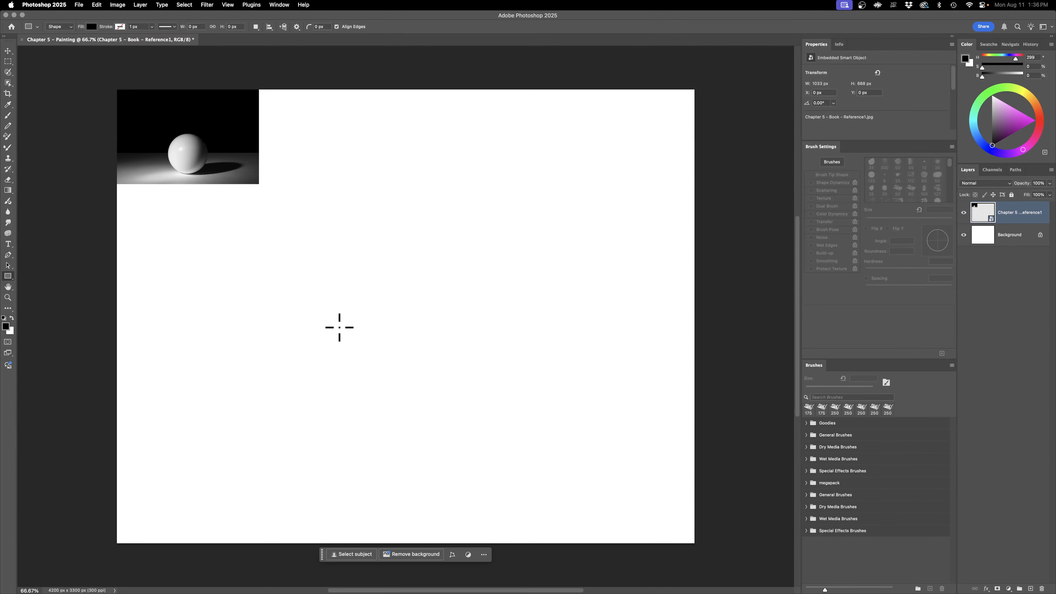
{"action": "left_click", "coordinate": [341, 295]}
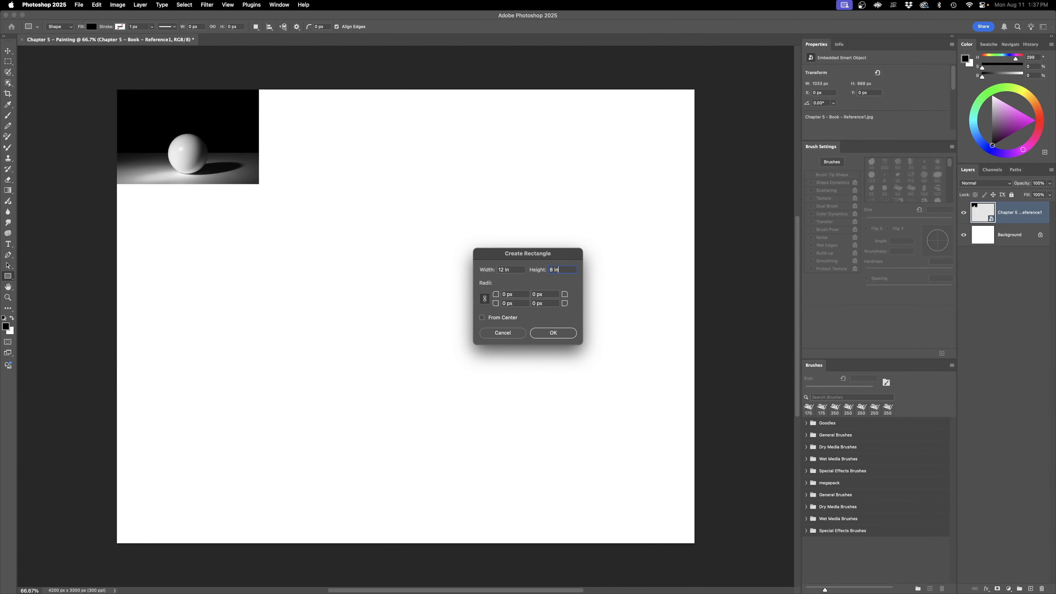
{"action": "left_click", "coordinate": [566, 336]}
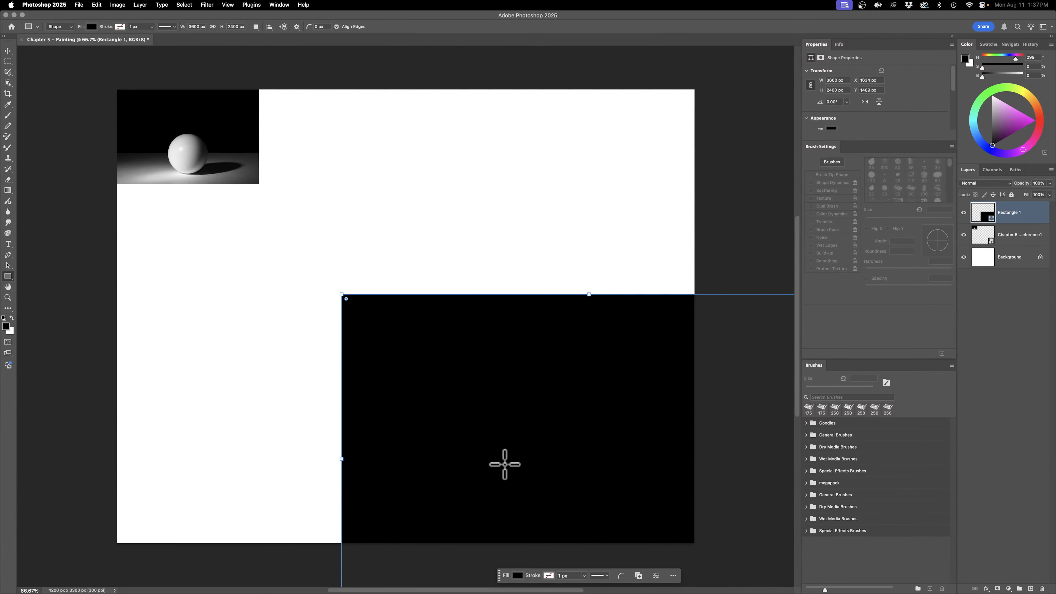
Step: Try positioning the black rectangle by hand on the canvas and check which elements snapping applies to
{"action": "key", "text": "v"}
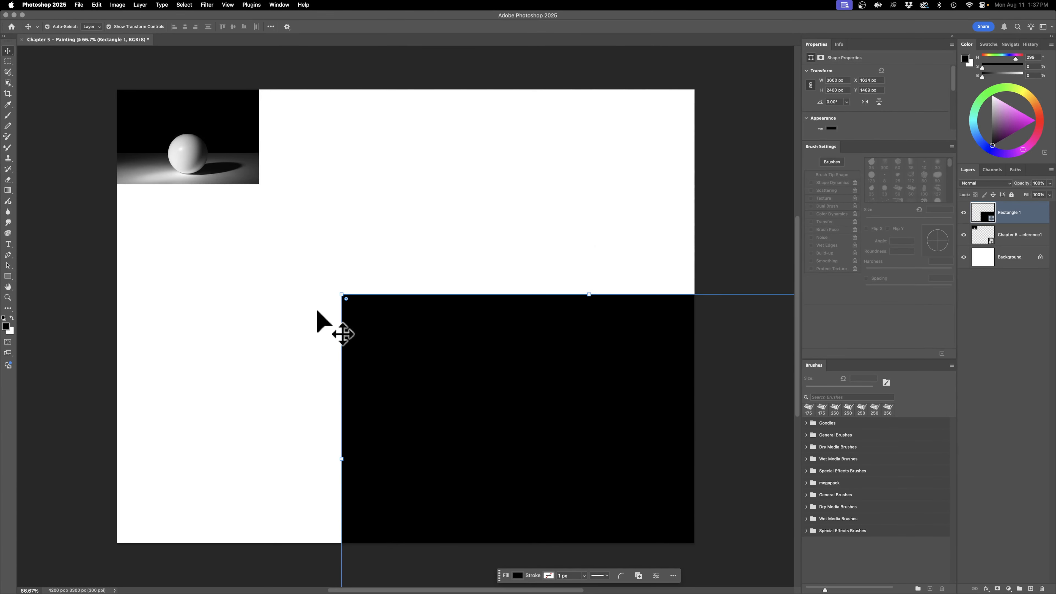
{"action": "left_click_drag", "start_coordinate": [632, 424], "coordinate": [447, 283]}
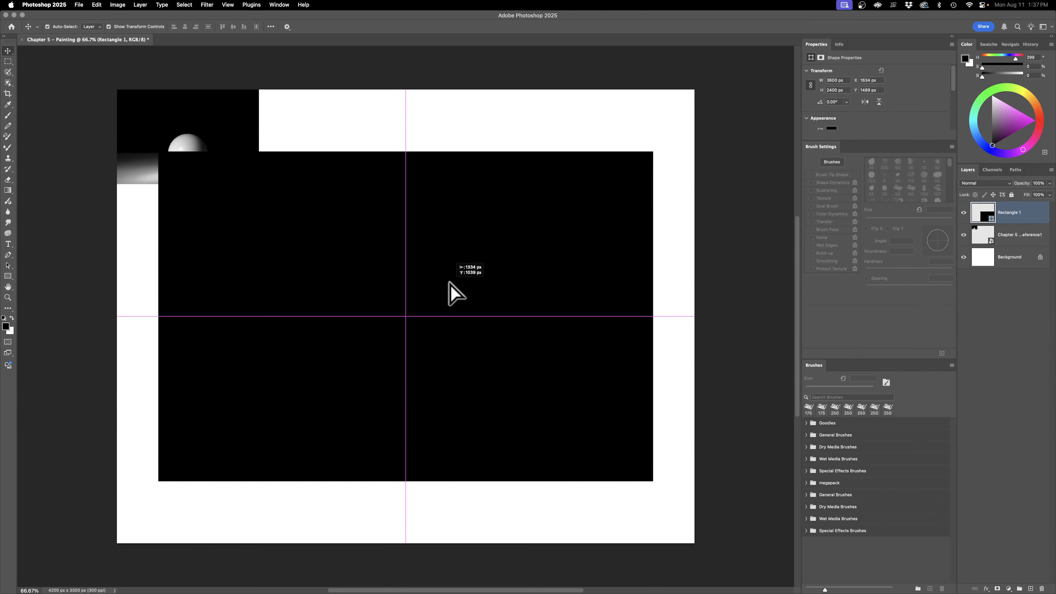
{"action": "mouse_move", "coordinate": [449, 281]}
{"action": "left_mouse_down"}
{"action": "mouse_move", "coordinate": [523, 247]}
{"action": "mouse_move", "coordinate": [447, 267]}
{"action": "left_mouse_up"}
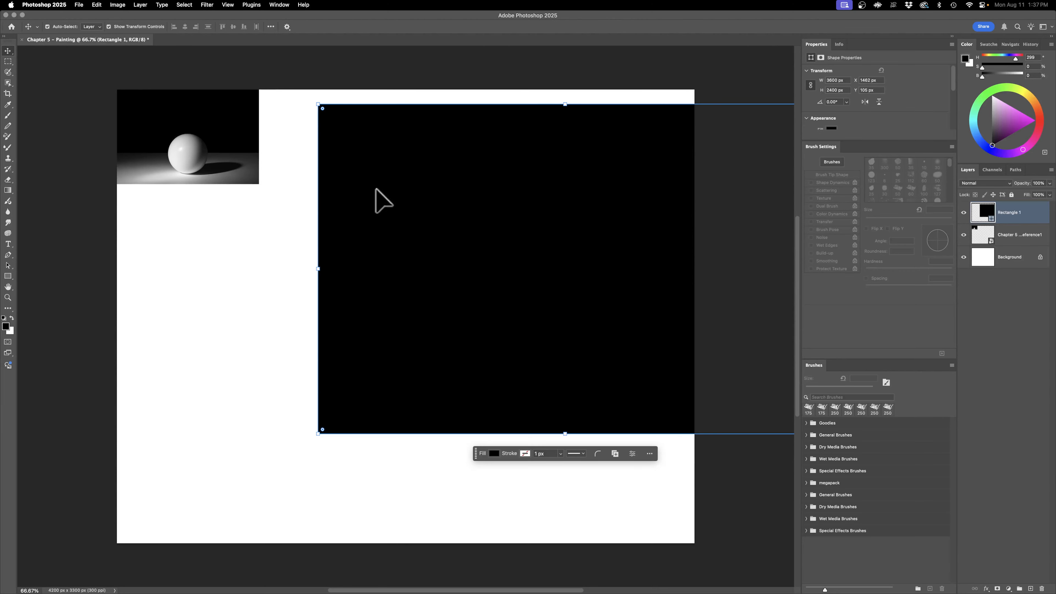
{"action": "left_click", "coordinate": [228, 4]}
{"action": "mouse_move", "coordinate": [240, 202]}
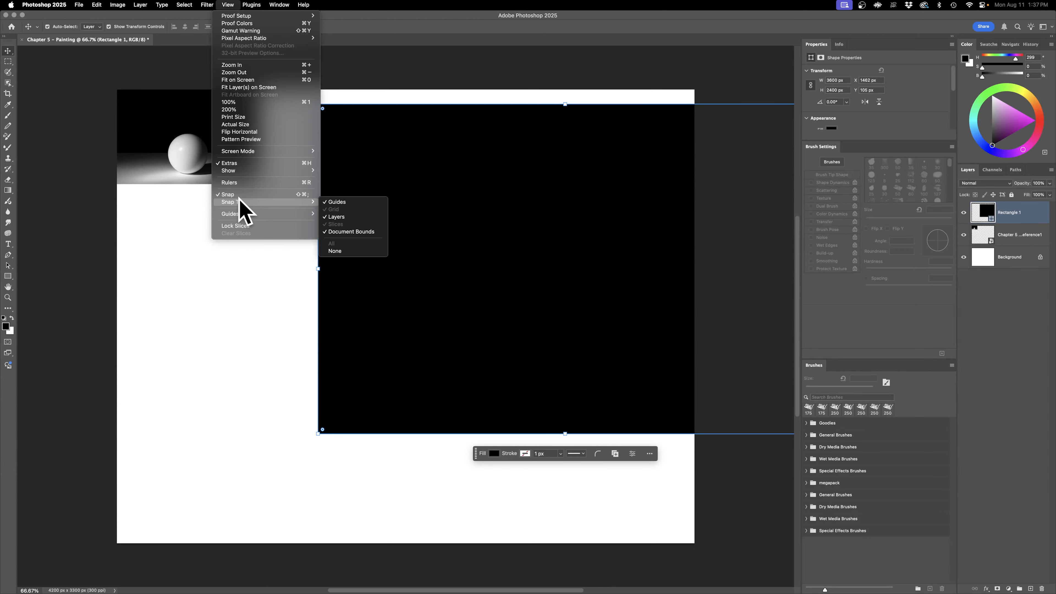
{"action": "left_click", "coordinate": [345, 129]}
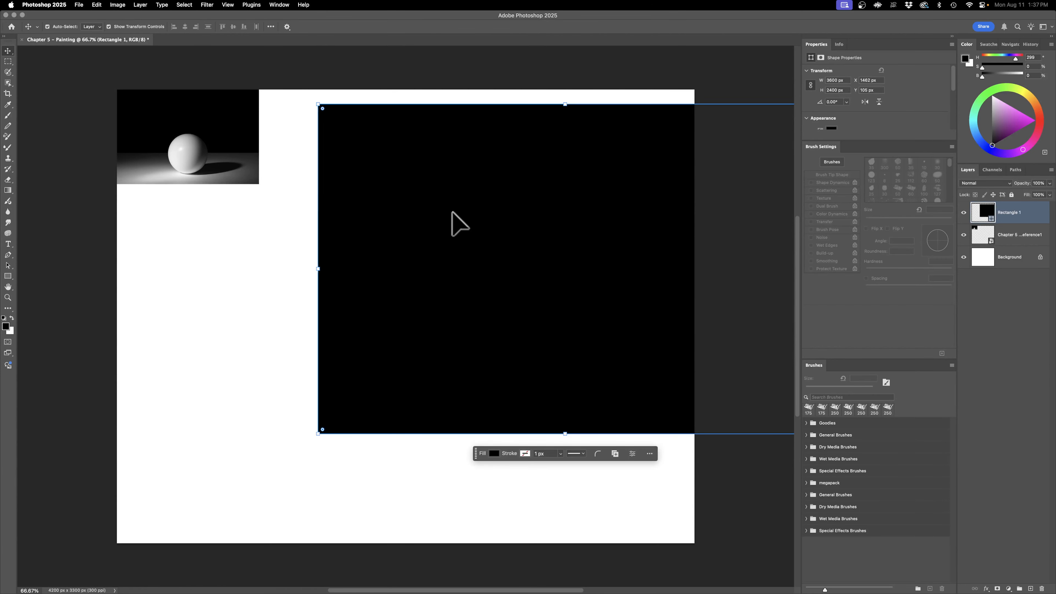
{"action": "left_click_drag", "start_coordinate": [424, 239], "coordinate": [468, 258]}
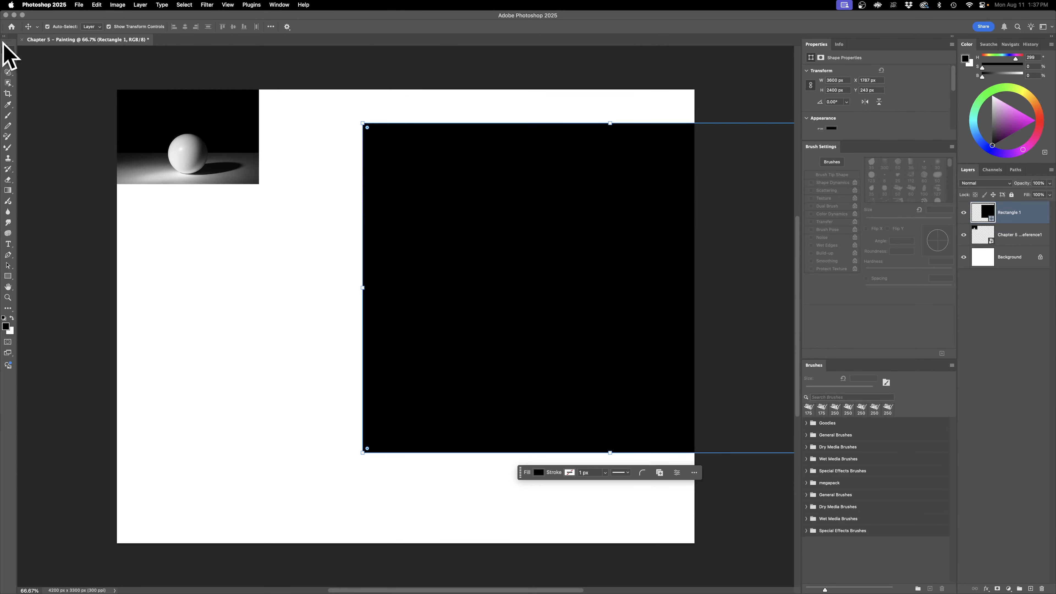
Step: Align the black rectangle to the canvas's horizontal and vertical centers and deselect it
{"action": "left_click", "coordinate": [271, 27]}
{"action": "left_click", "coordinate": [296, 103]}
{"action": "left_click", "coordinate": [300, 118]}
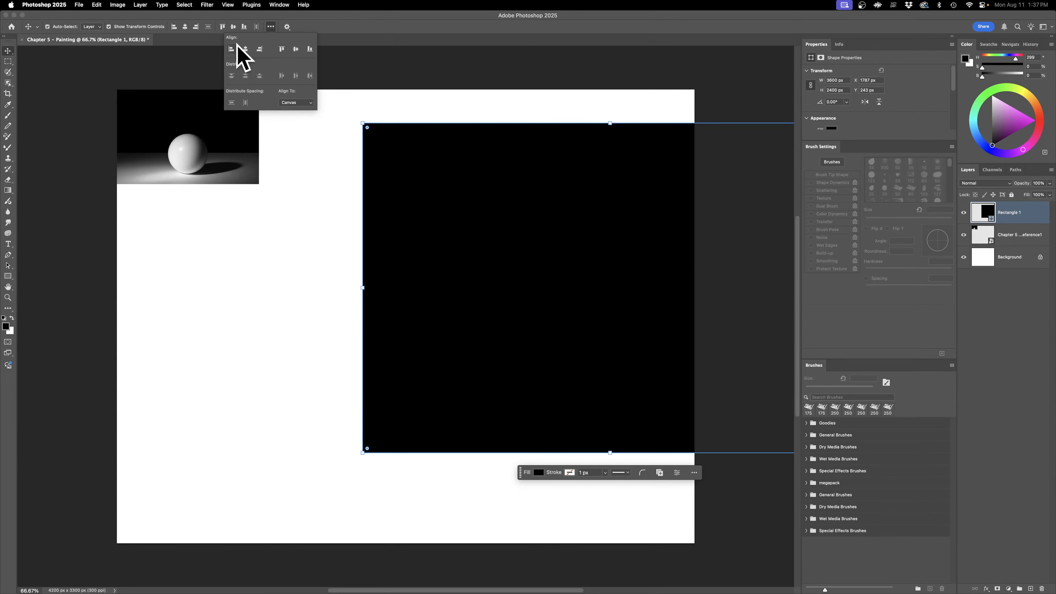
{"action": "left_click", "coordinate": [245, 49]}
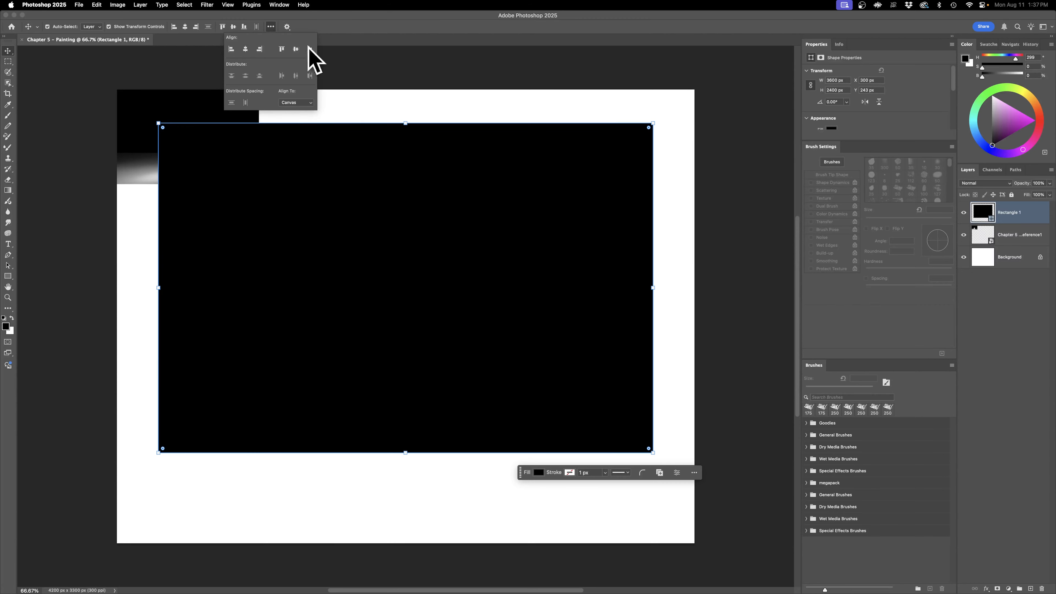
{"action": "left_click", "coordinate": [296, 49]}
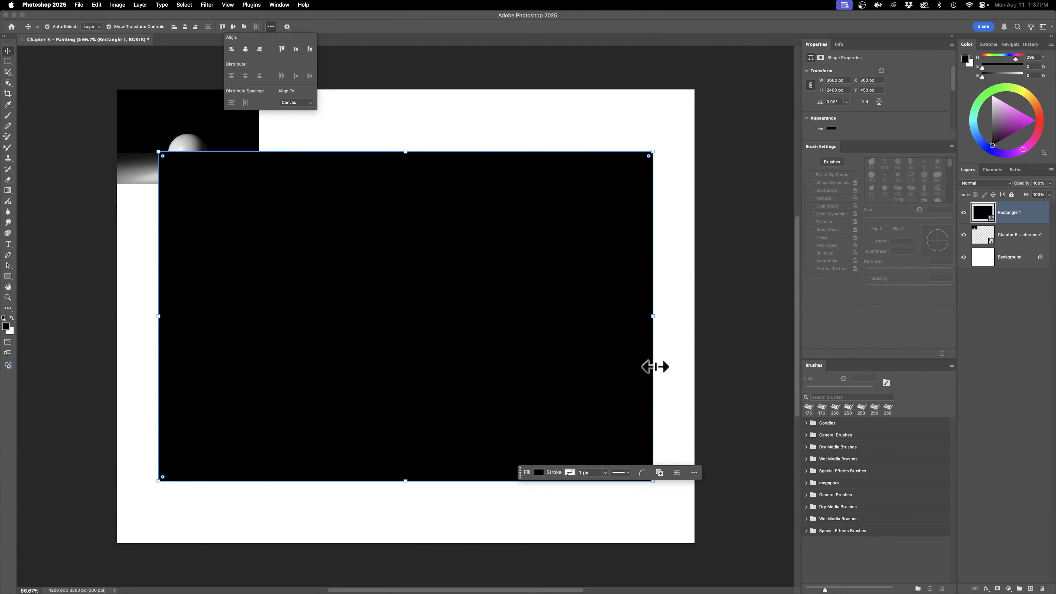
{"action": "left_click", "coordinate": [432, 77]}
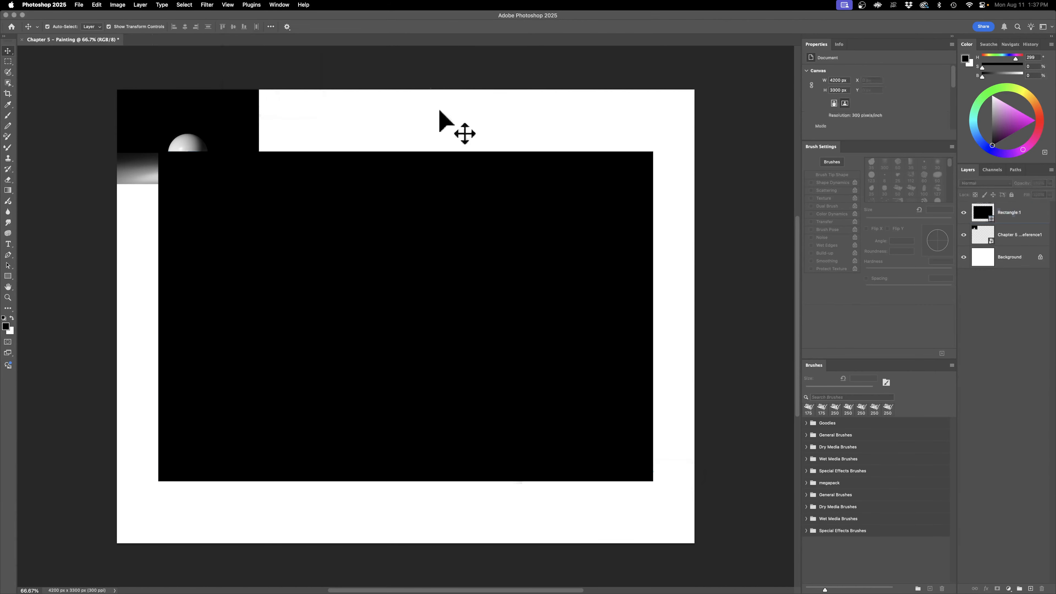
Step: Move the reference image layer above the rectangle layer and rename the rectangle layer Black Background
{"action": "left_click", "coordinate": [985, 236]}
{"action": "left_click", "coordinate": [1008, 218]}
{"action": "left_click", "coordinate": [1003, 234]}
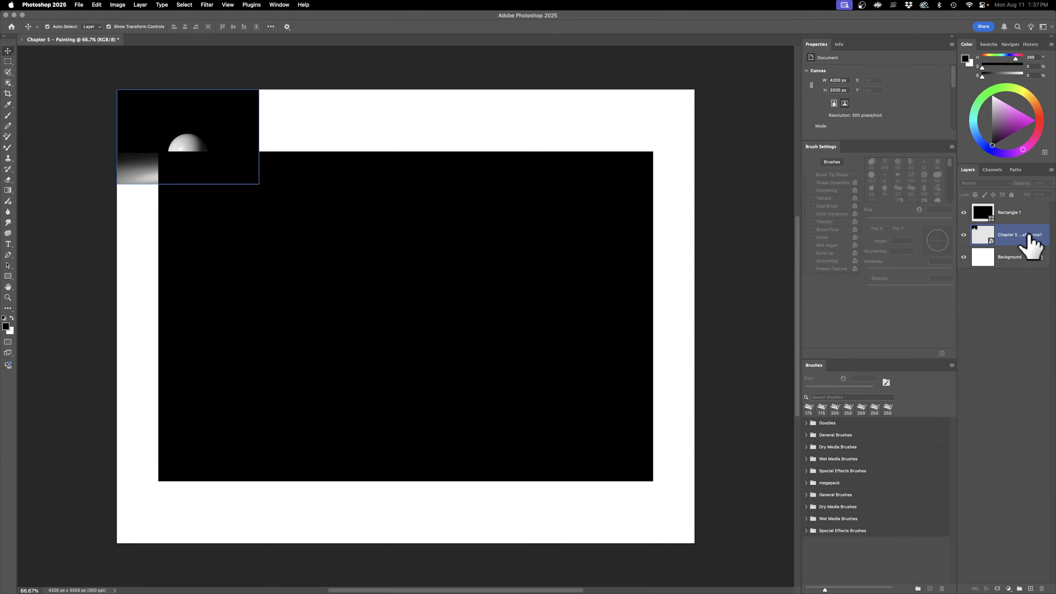
{"action": "left_click_drag", "start_coordinate": [1025, 243], "coordinate": [1018, 204]}
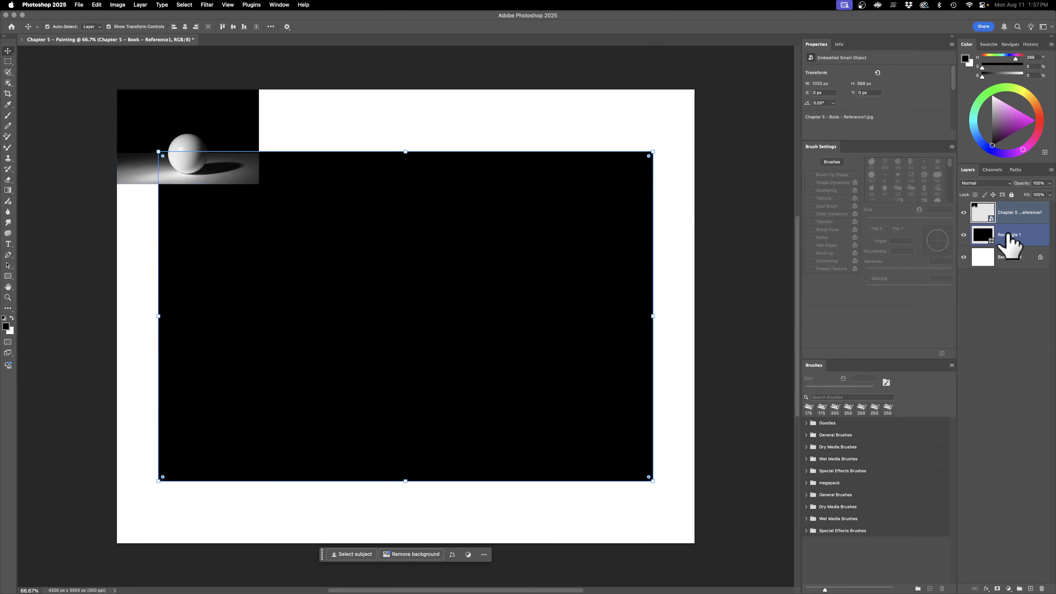
{"action": "double_click", "coordinate": [1010, 235]}
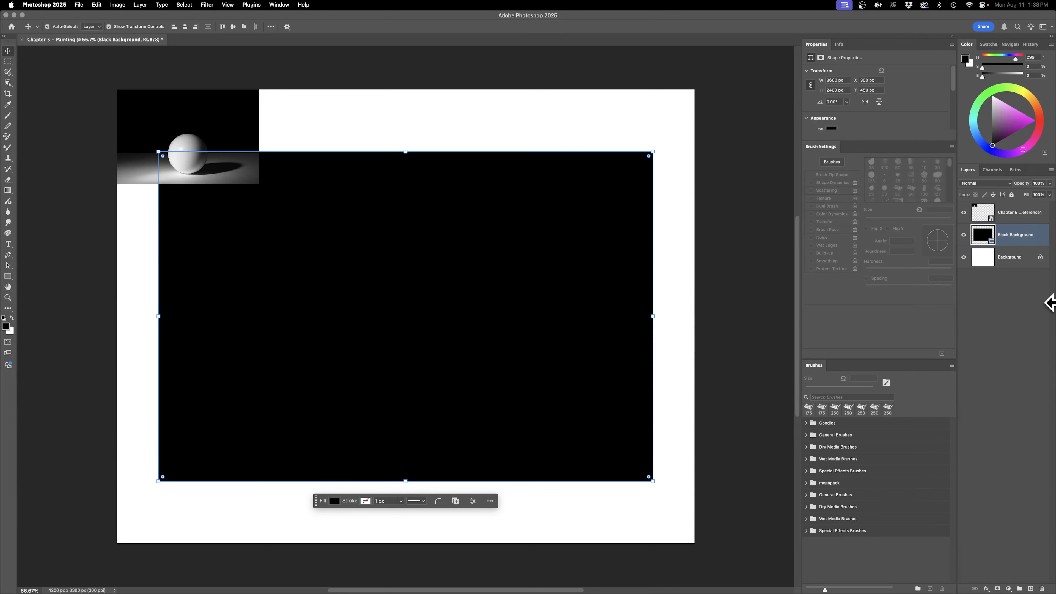
Step: Load the Black Background rectangle as a selection and subtract its upper part, leaving a full-width lower strip about 861 px high
{"action": "left_click_drag", "start_coordinate": [987, 238], "coordinate": [977, 238]}
{"action": "left_click", "coordinate": [977, 239], "text": "super"}
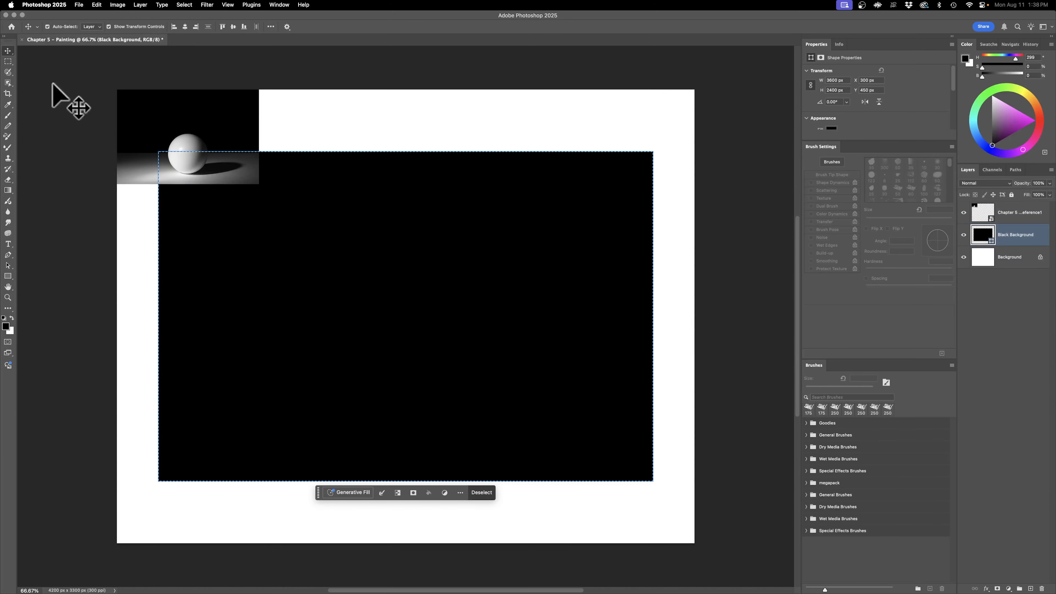
{"action": "left_click", "coordinate": [8, 61]}
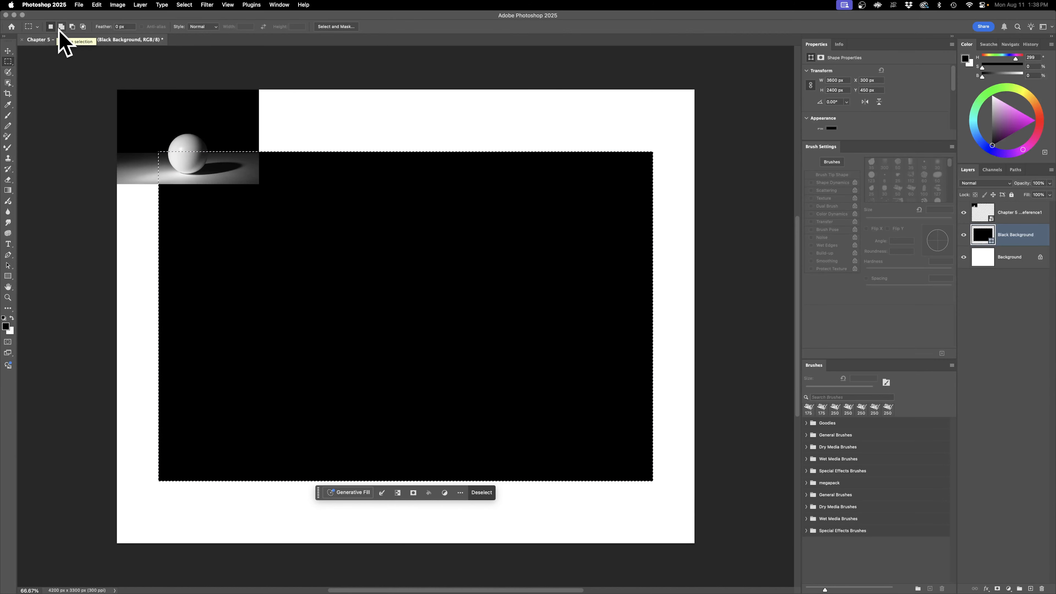
{"action": "left_click", "coordinate": [73, 26]}
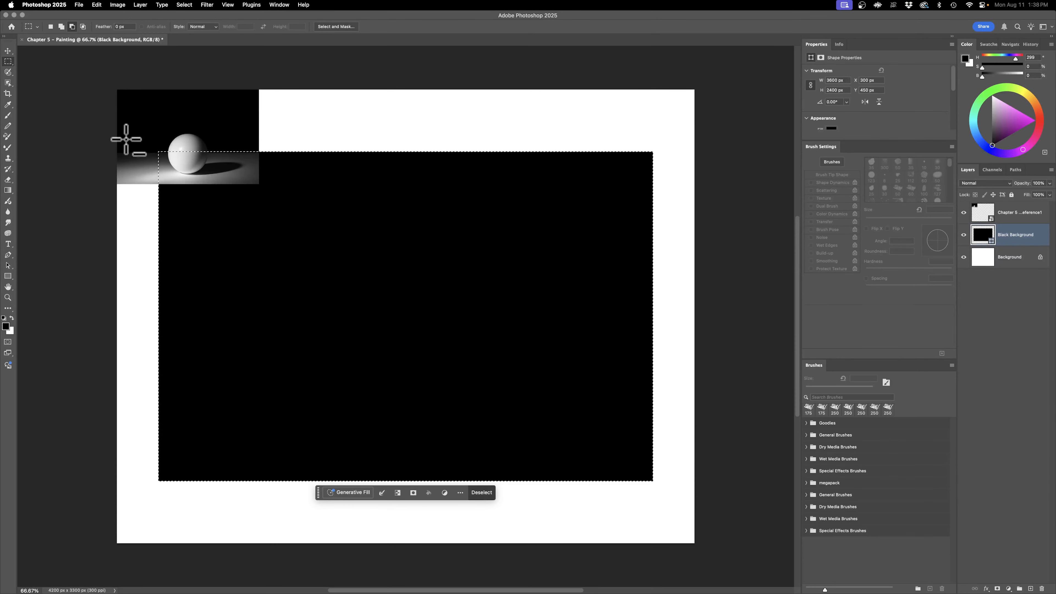
{"action": "left_click_drag", "start_coordinate": [128, 115], "coordinate": [722, 362]}
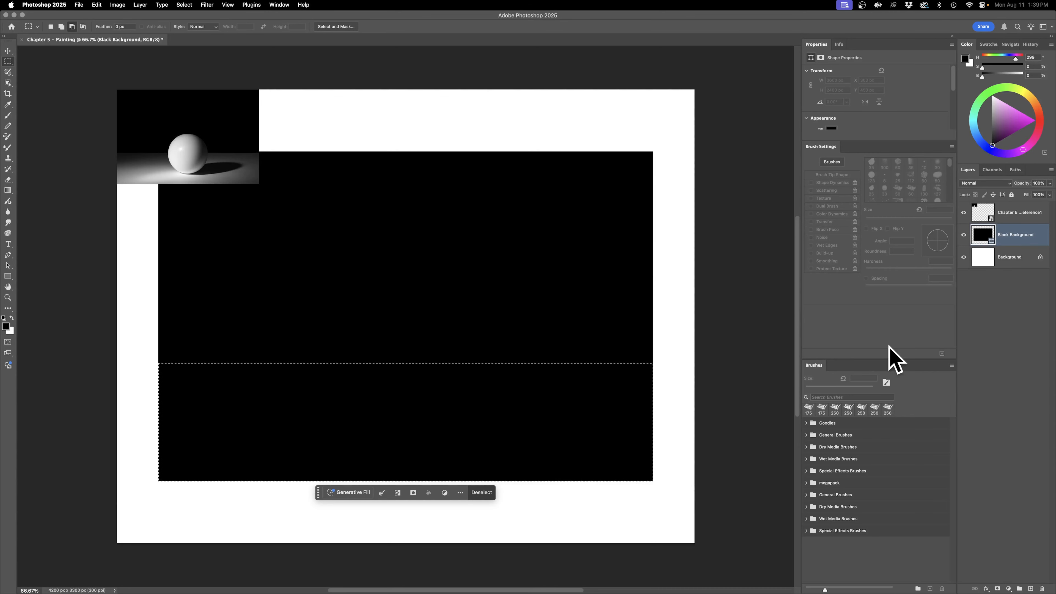
Step: Add a new layer named Table above Black Background and mask it to the selected lower strip
{"action": "left_click", "coordinate": [1030, 588]}
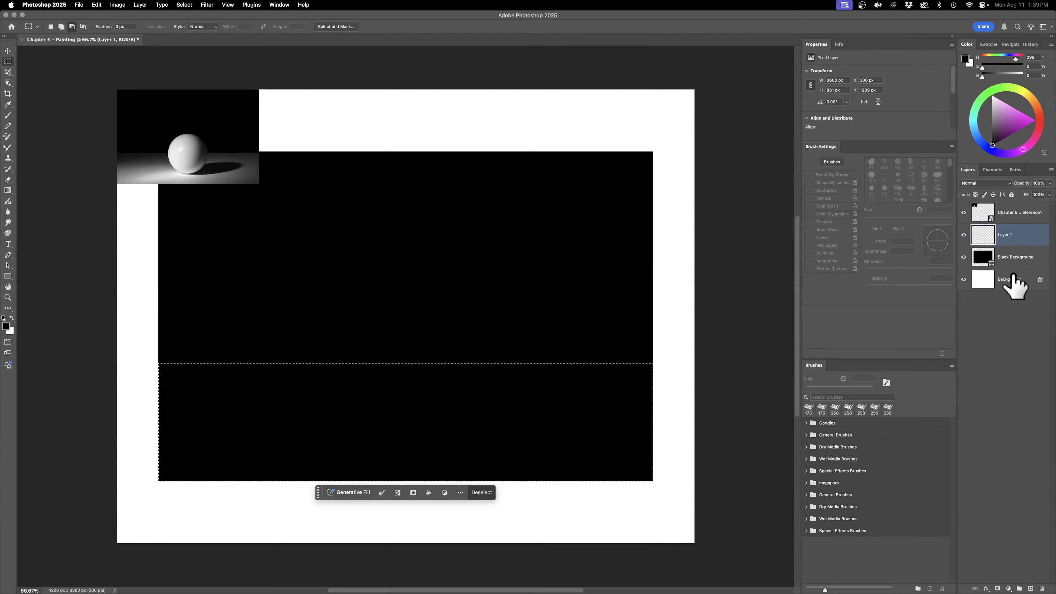
{"action": "double_click", "coordinate": [1006, 235]}
{"action": "type", "text": "Tab"}
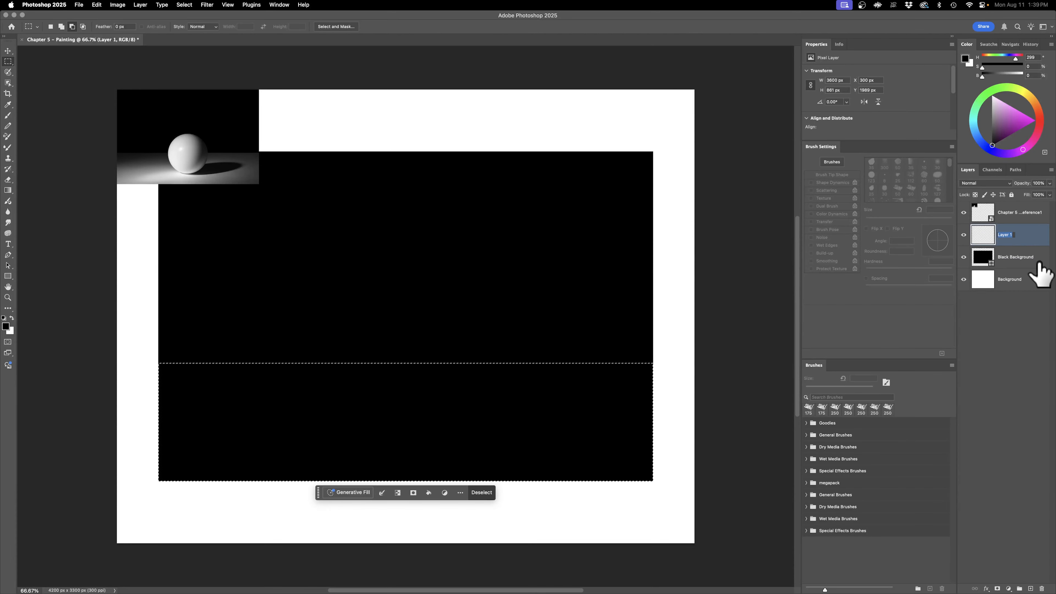
{"action": "type", "text": "le"}
{"action": "key", "text": "Return"}
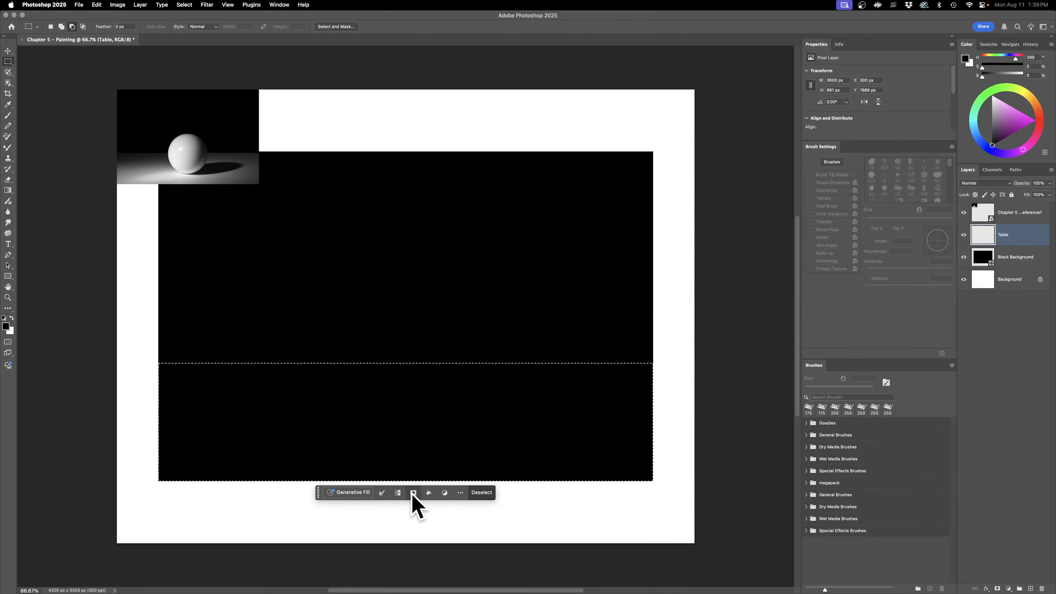
{"action": "left_click", "coordinate": [997, 587]}
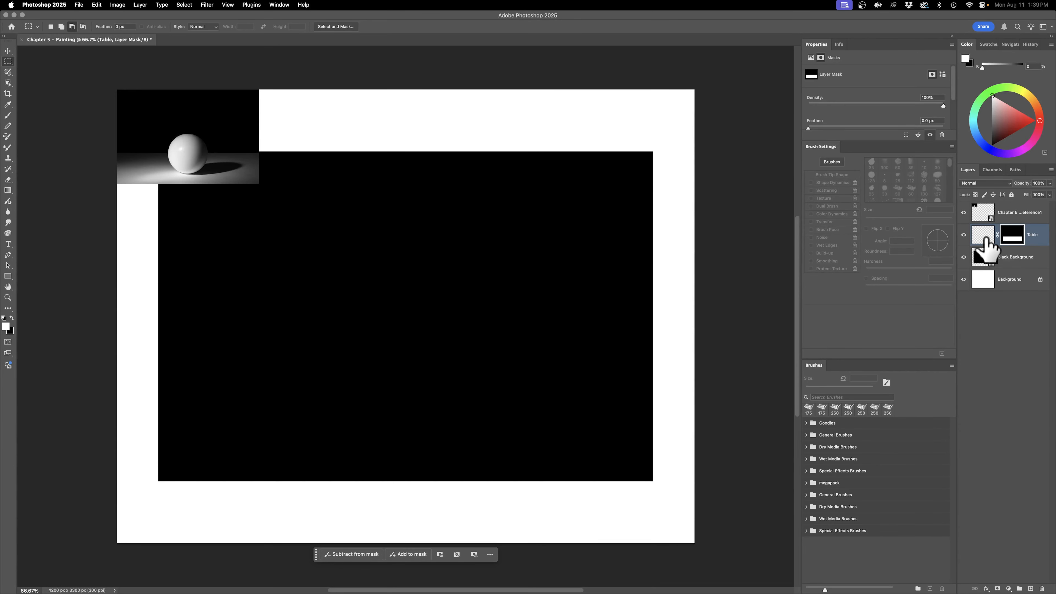
Step: Target the Table layer's pixels instead of its mask, select the whole canvas and fill it with 50% gray
{"action": "left_click", "coordinate": [986, 238]}
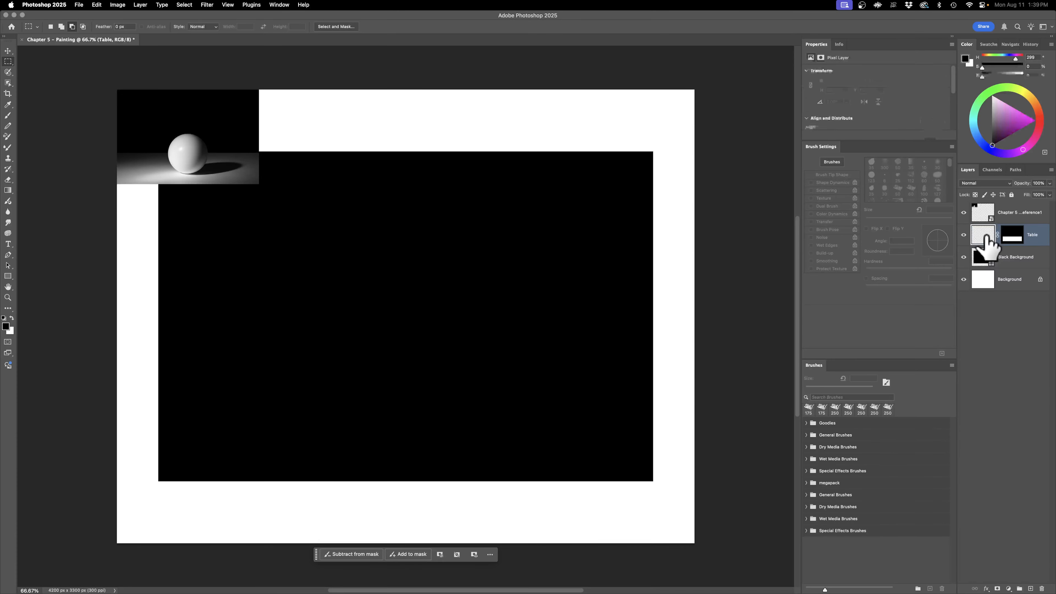
{"action": "left_click", "coordinate": [1017, 237]}
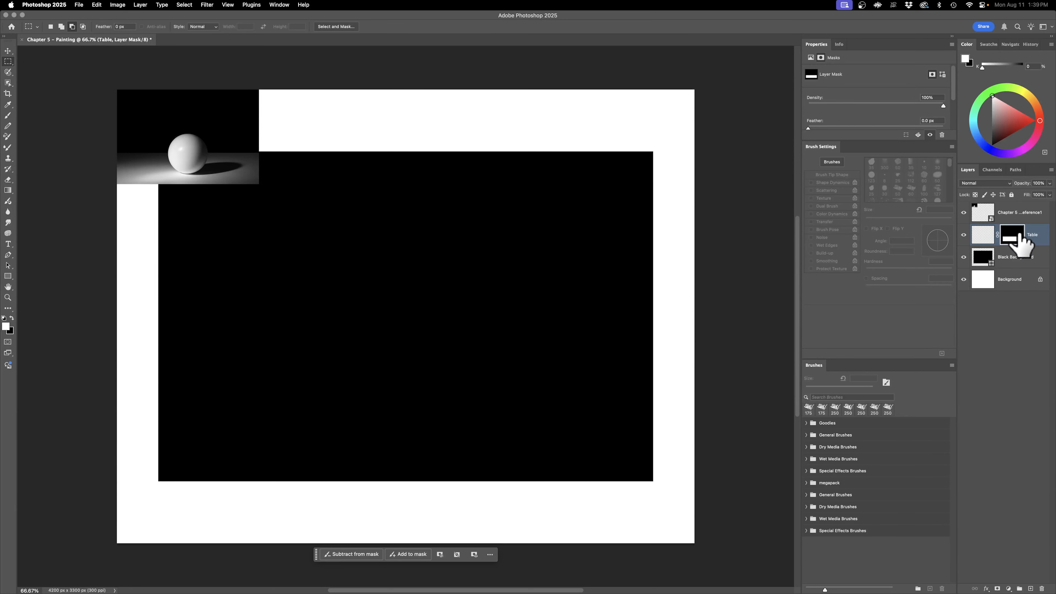
{"action": "left_click", "coordinate": [985, 236]}
{"action": "left_click", "coordinate": [1002, 237]}
{"action": "left_click", "coordinate": [985, 236]}
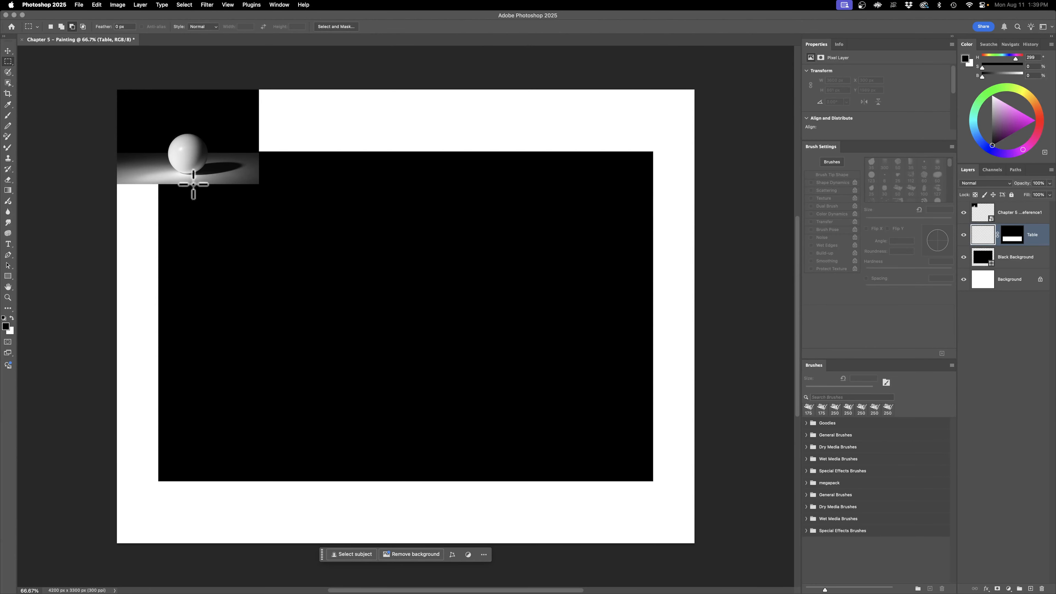
{"action": "left_click", "coordinate": [184, 4]}
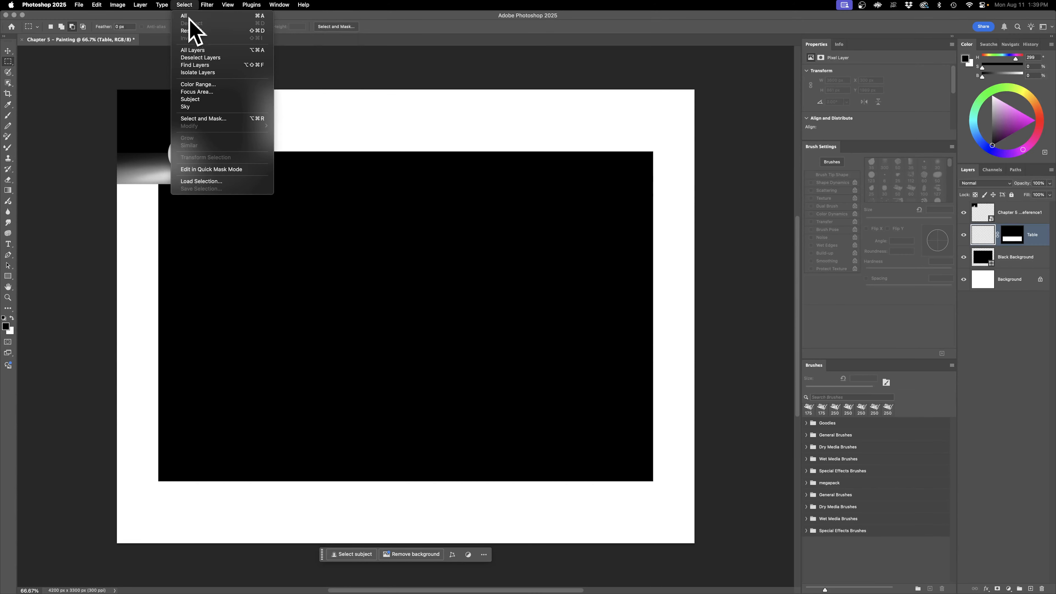
{"action": "left_click", "coordinate": [187, 17]}
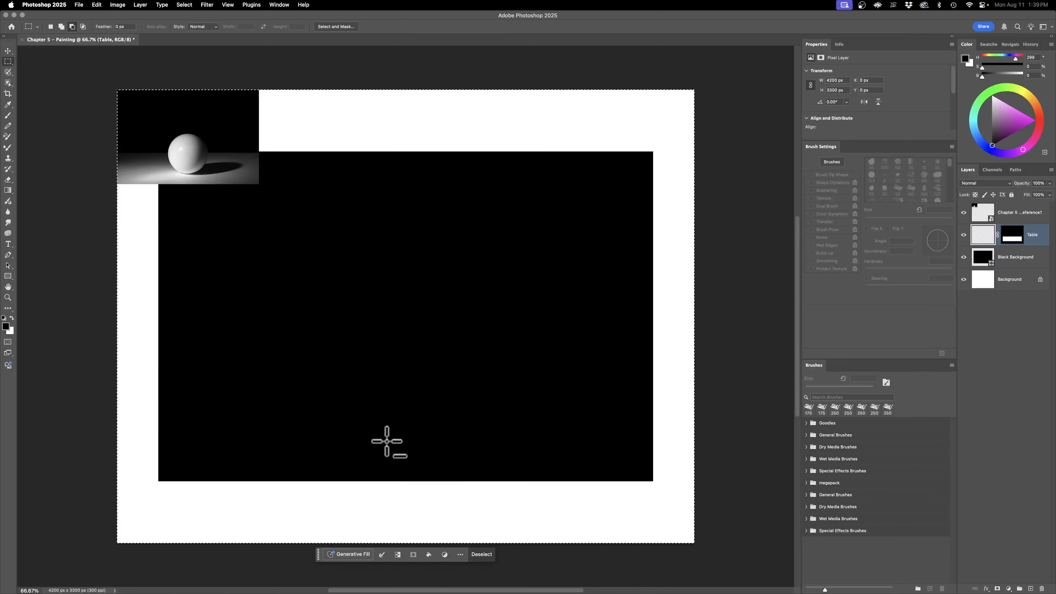
{"action": "left_click", "coordinate": [428, 554]}
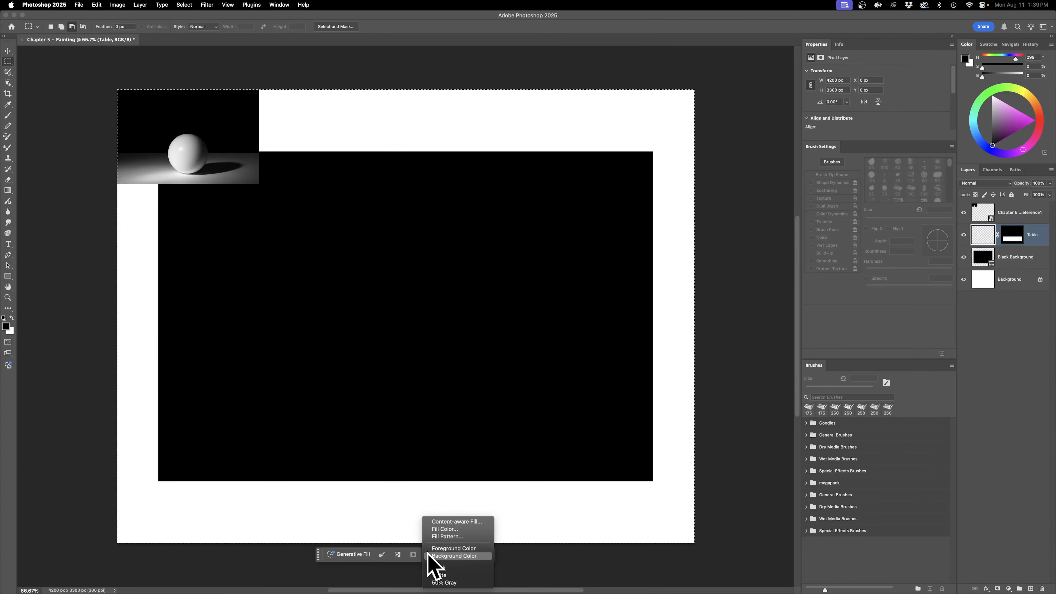
{"action": "left_click", "coordinate": [457, 582]}
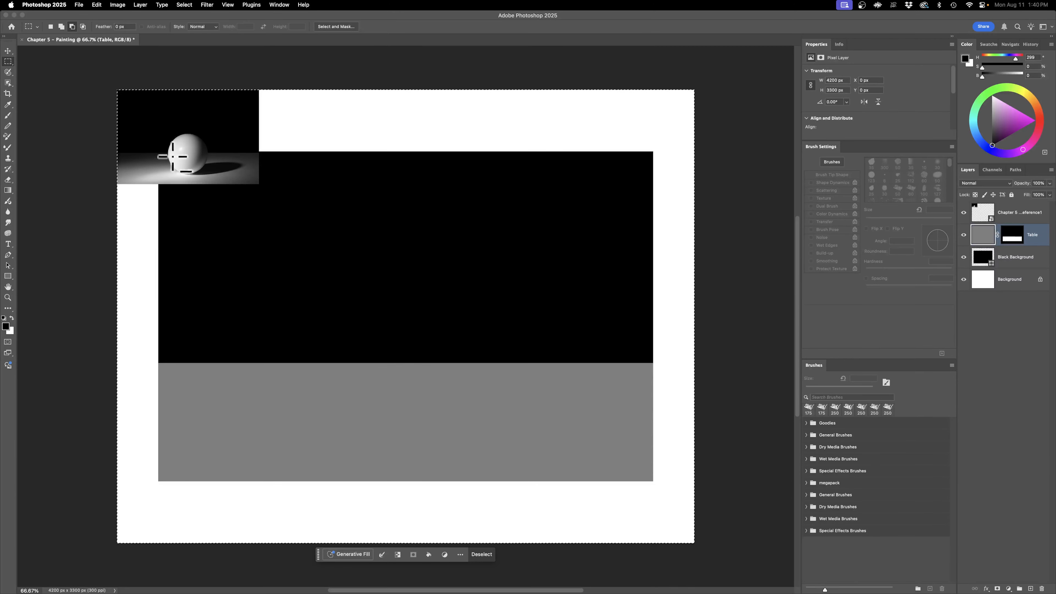
Step: Test Mixer Brush strokes on the Table layer, compare them with the layer mask disabled and enabled, and undo the test
{"action": "left_click", "coordinate": [9, 147]}
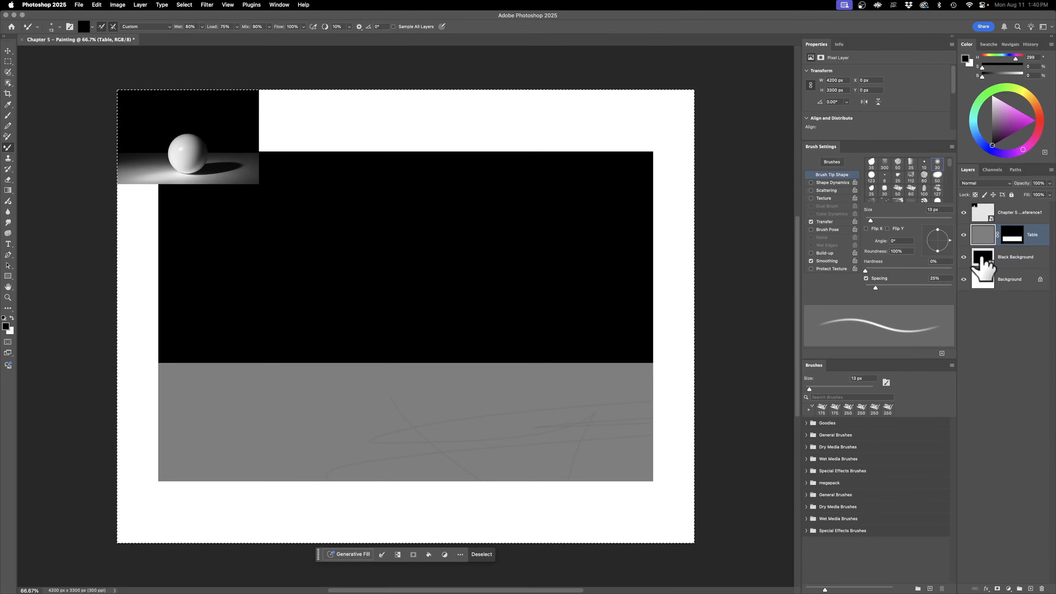
{"action": "right_click", "coordinate": [1023, 234]}
{"action": "left_click", "coordinate": [1027, 325]}
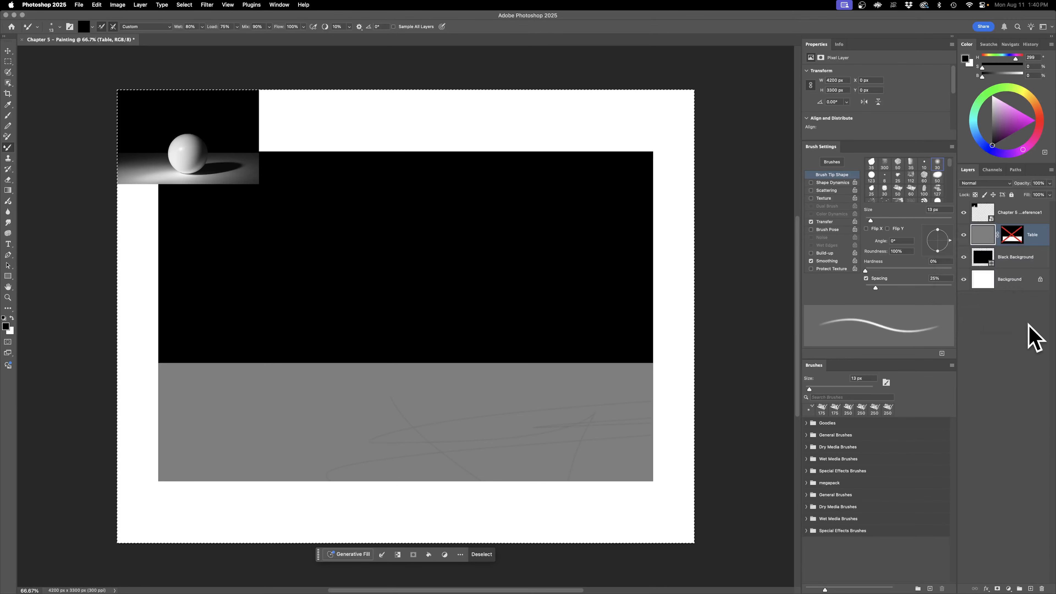
{"action": "right_click", "coordinate": [1011, 235]}
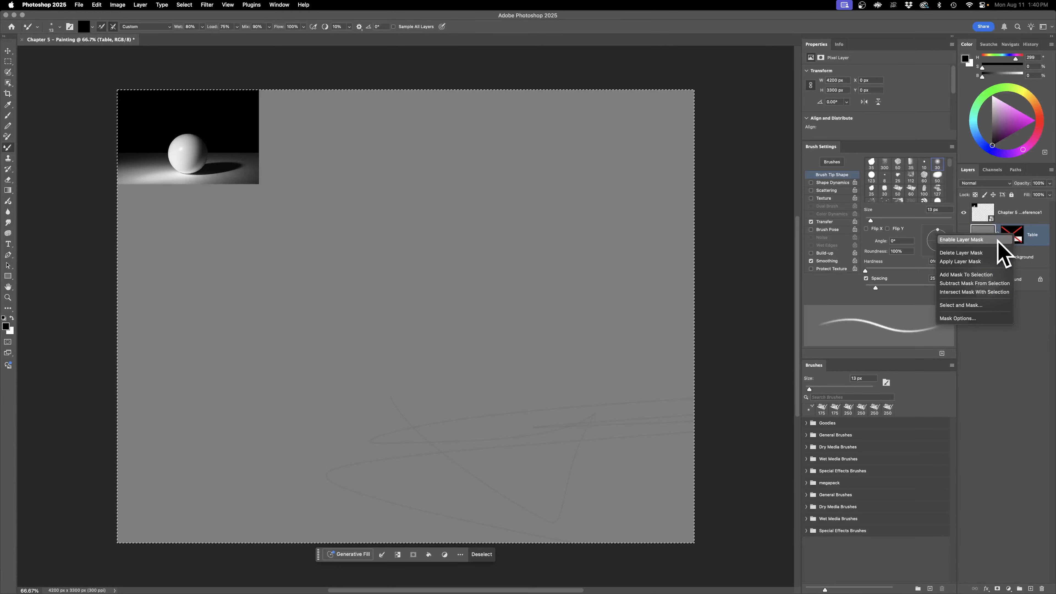
{"action": "left_click", "coordinate": [998, 239]}
{"action": "key", "text": "super+z"}
{"action": "key", "text": "super+z"}
{"action": "key", "text": "super+z"}
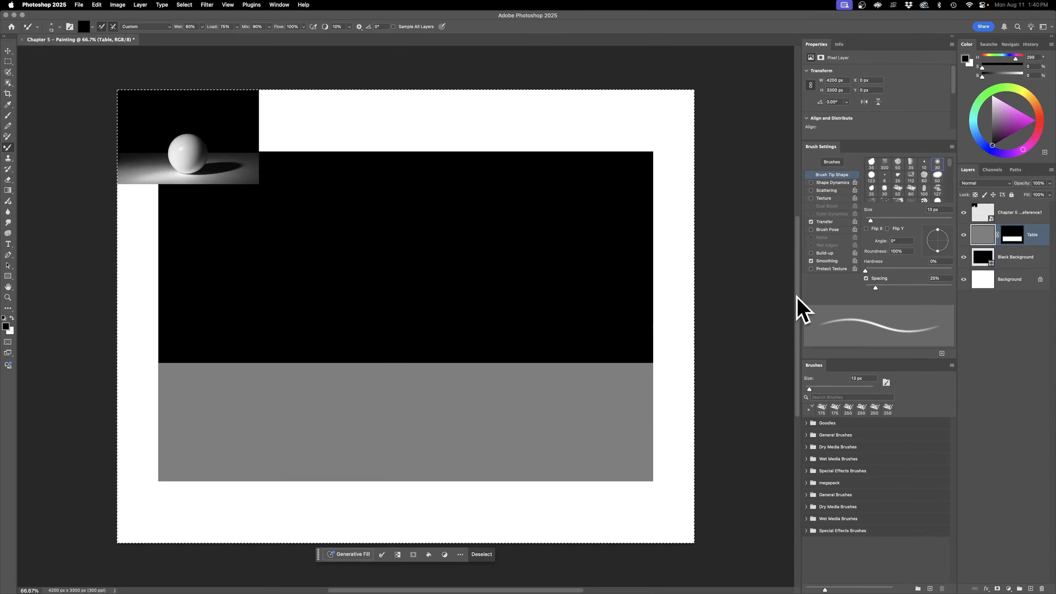
Step: Clear the canvas selection and draw a circular selection about 1007 px across, centered horizontally and overlapping the table's back edge
{"action": "left_click", "coordinate": [116, 2]}
{"action": "left_click", "coordinate": [115, 2]}
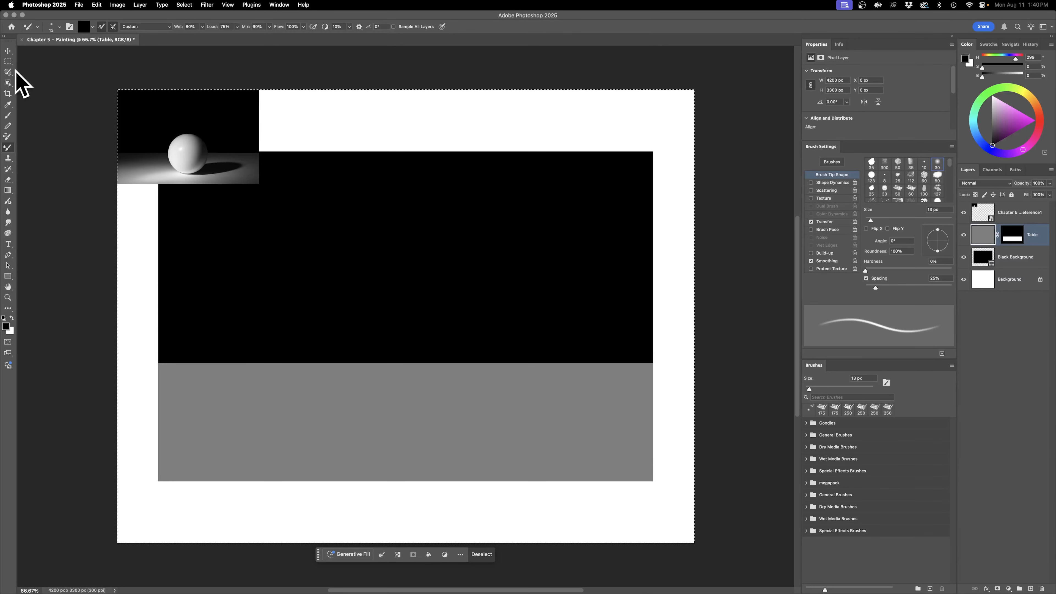
{"action": "left_click", "coordinate": [8, 62]}
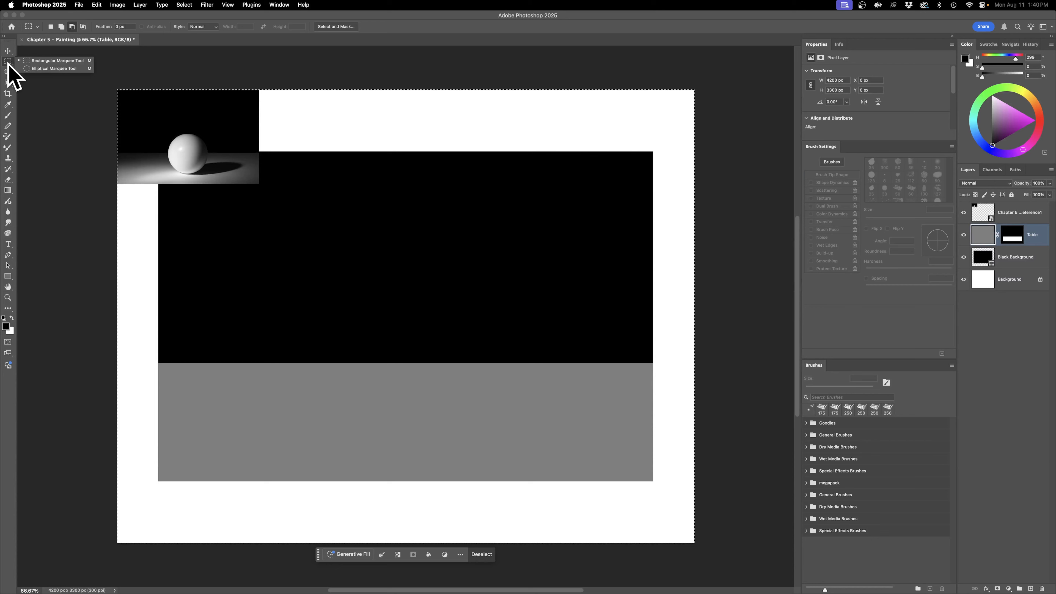
{"action": "left_click", "coordinate": [54, 68]}
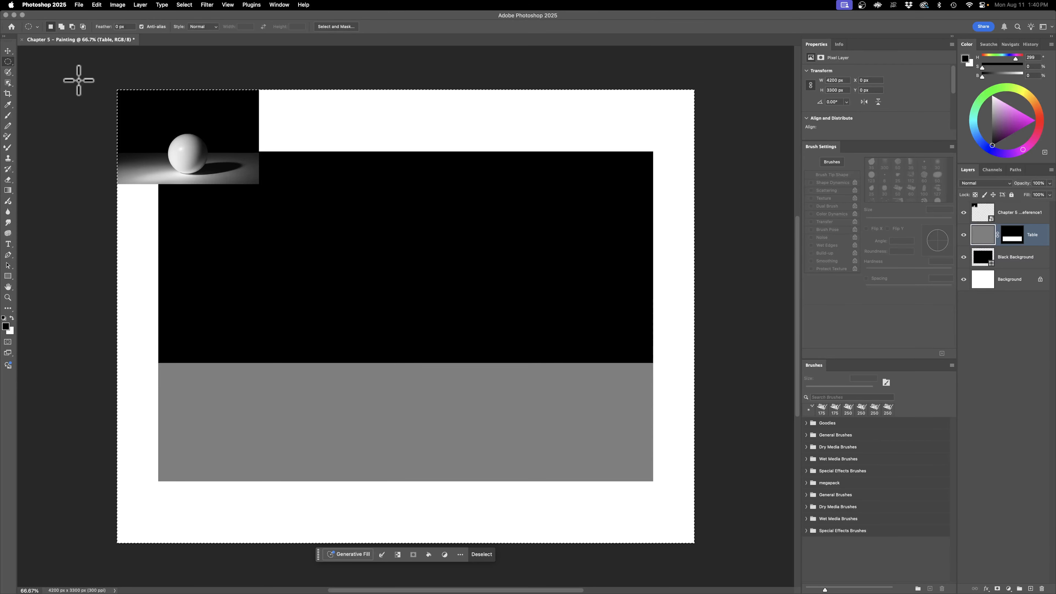
{"action": "left_click", "coordinate": [482, 555]}
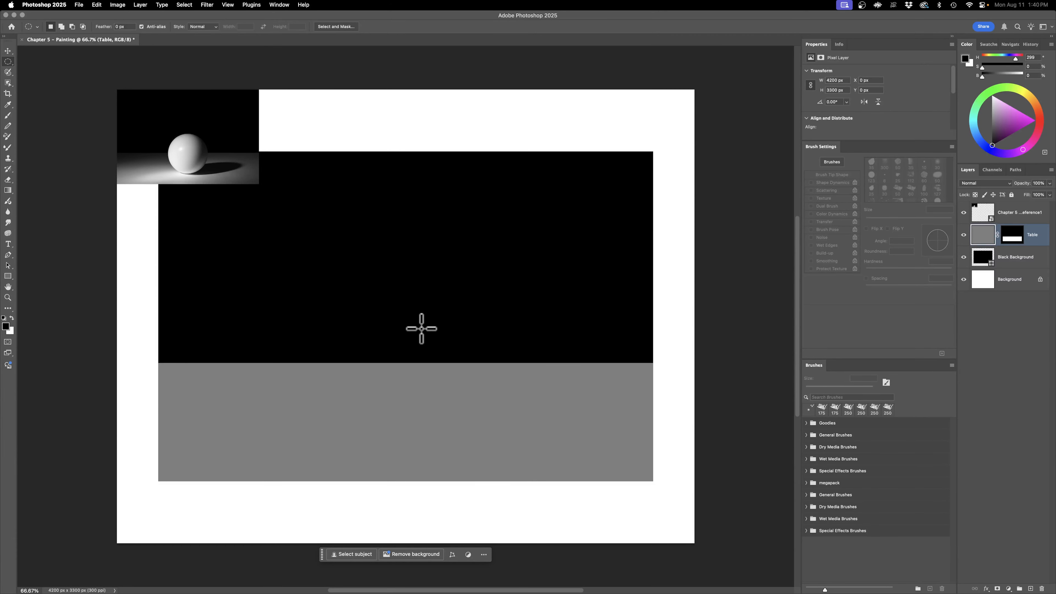
{"action": "left_click_drag", "start_coordinate": [414, 325], "coordinate": [475, 475]}
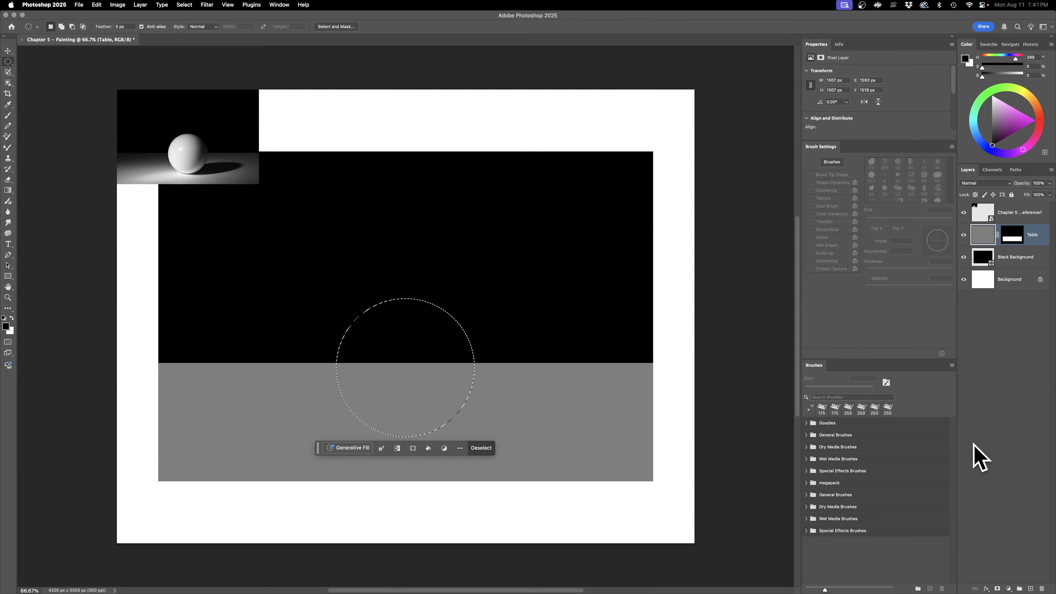
Step: Add a new layer named Ball above the Table layer and mask it to the circular selection
{"action": "left_click", "coordinate": [1031, 588]}
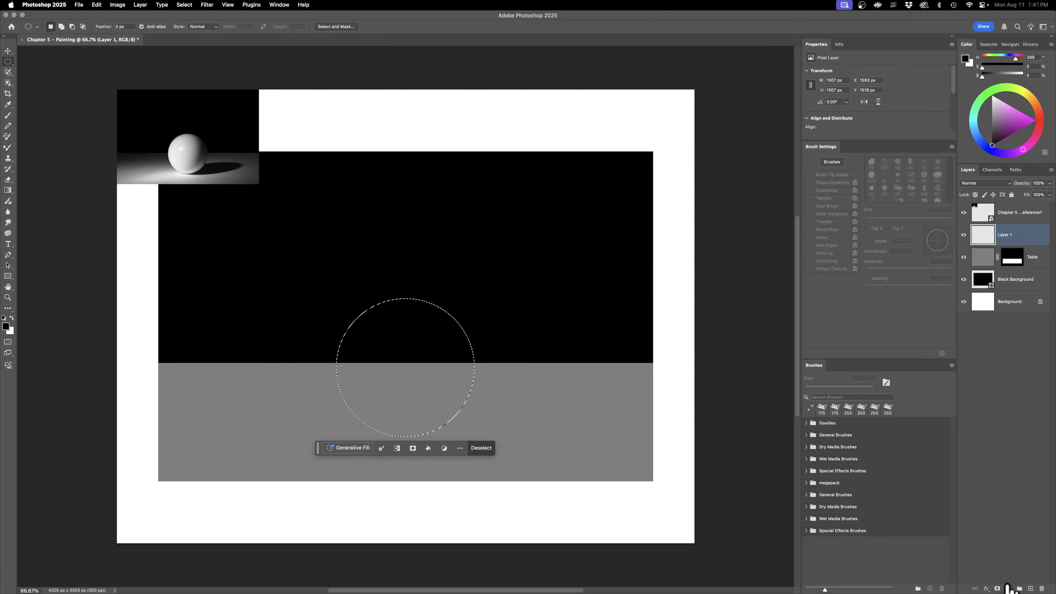
{"action": "left_click", "coordinate": [997, 588]}
{"action": "double_click", "coordinate": [1032, 235]}
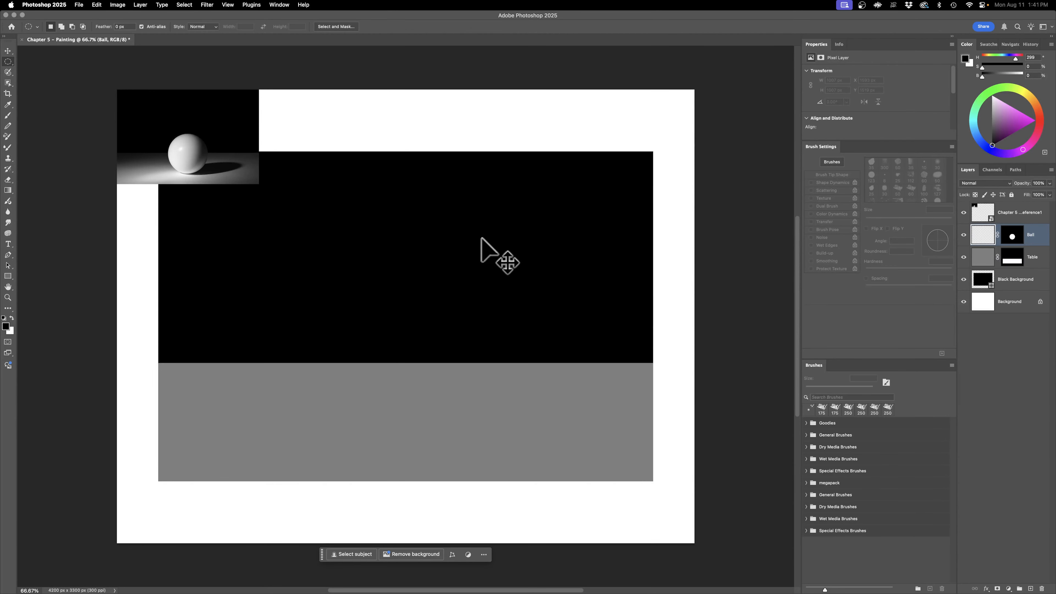
Step: Select the whole canvas, fill the Ball layer with white and clear the selection
{"action": "key", "text": "super+a"}
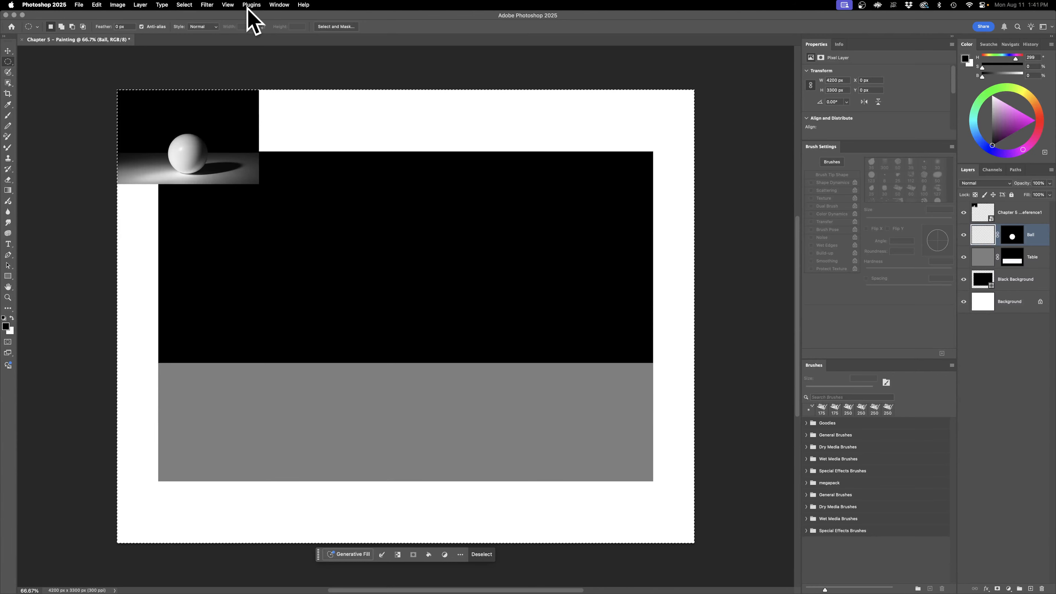
{"action": "left_click", "coordinate": [184, 5]}
{"action": "left_click", "coordinate": [194, 17]}
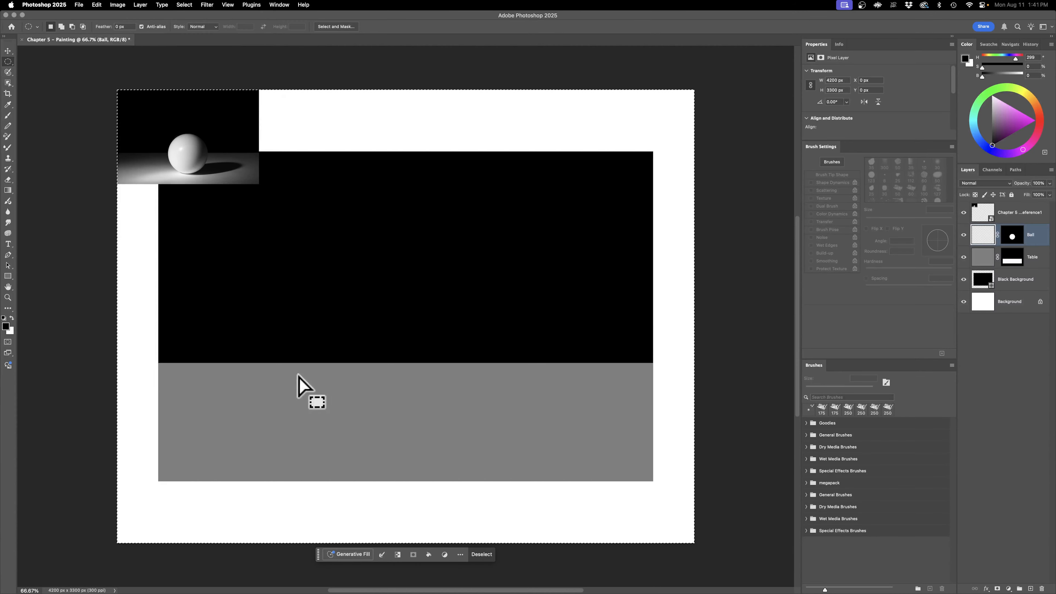
{"action": "left_click", "coordinate": [429, 555]}
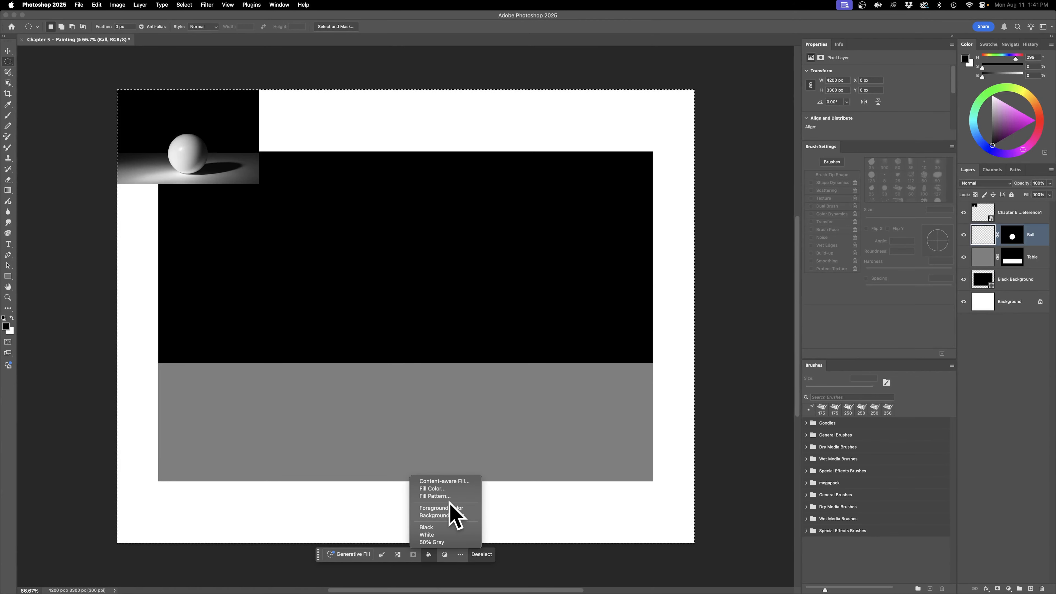
{"action": "left_click", "coordinate": [453, 536]}
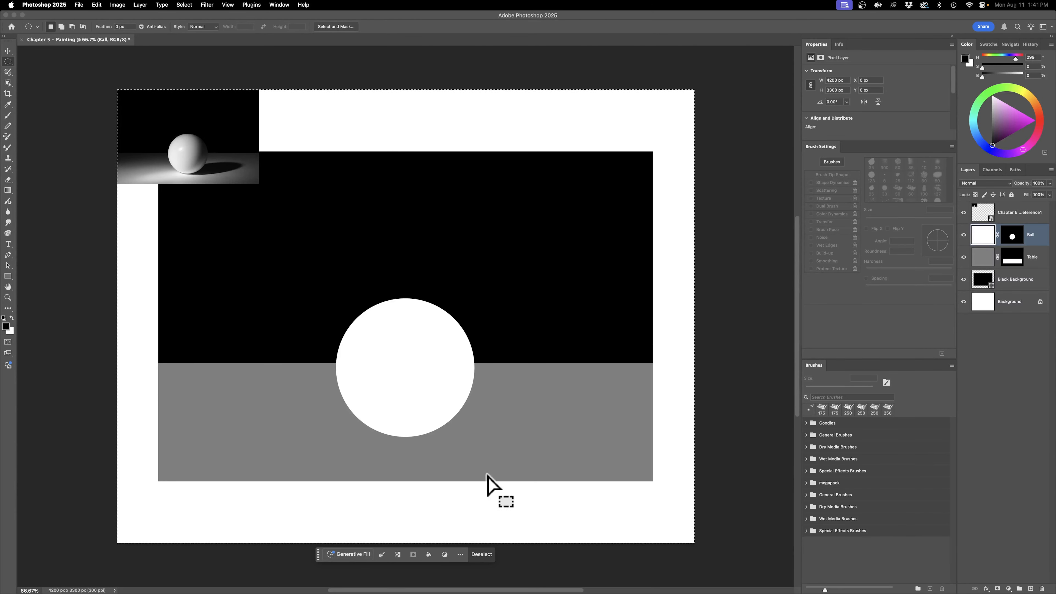
{"action": "left_click", "coordinate": [488, 557]}
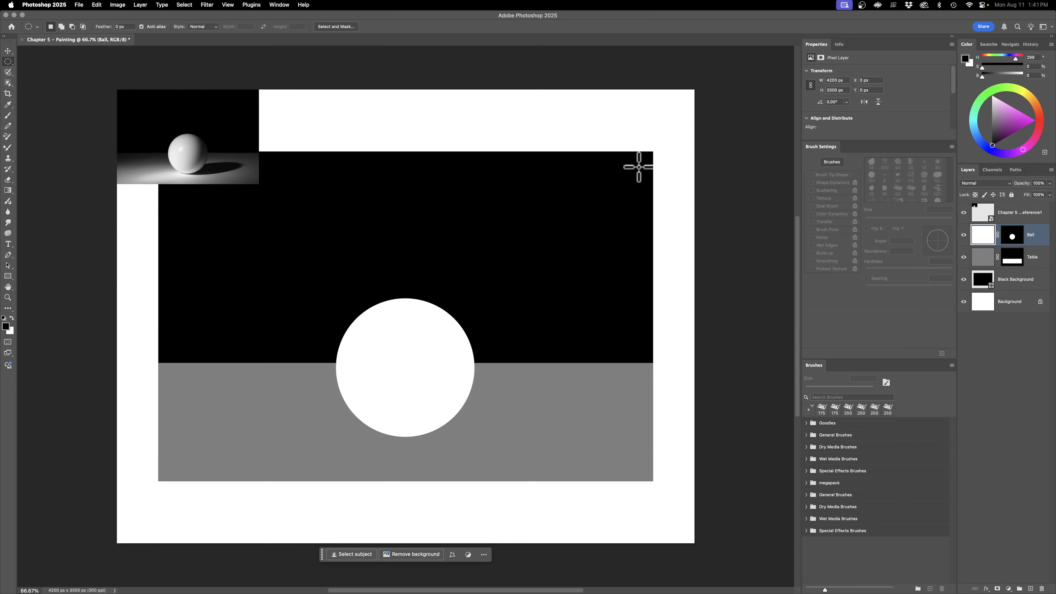
Step: Enlarge the reference image to about 3737 by 2492 px from the canvas's upper-left corner
{"action": "left_click", "coordinate": [976, 286]}
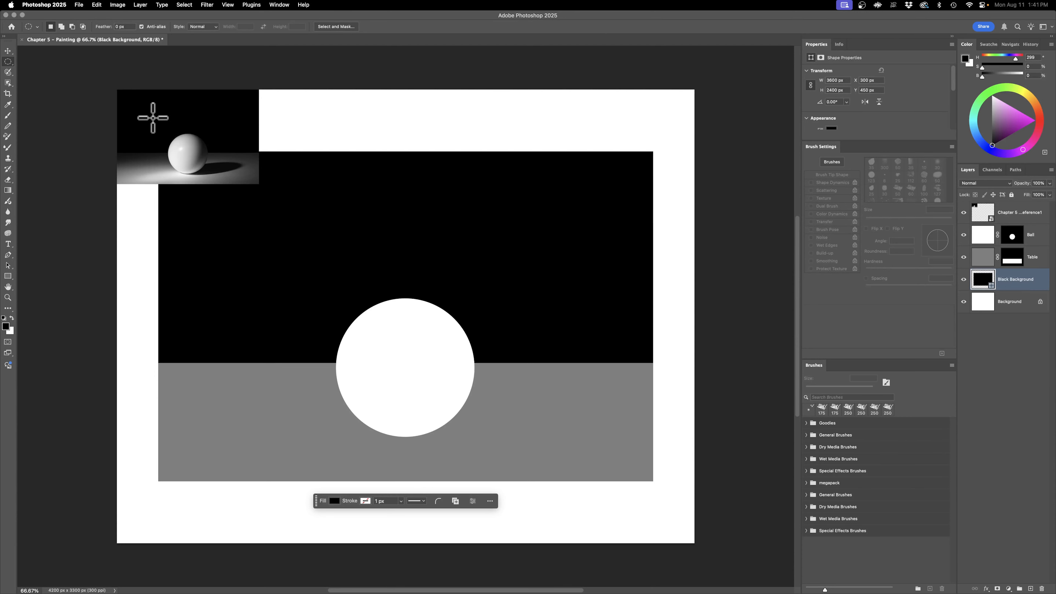
{"action": "left_click", "coordinate": [982, 261]}
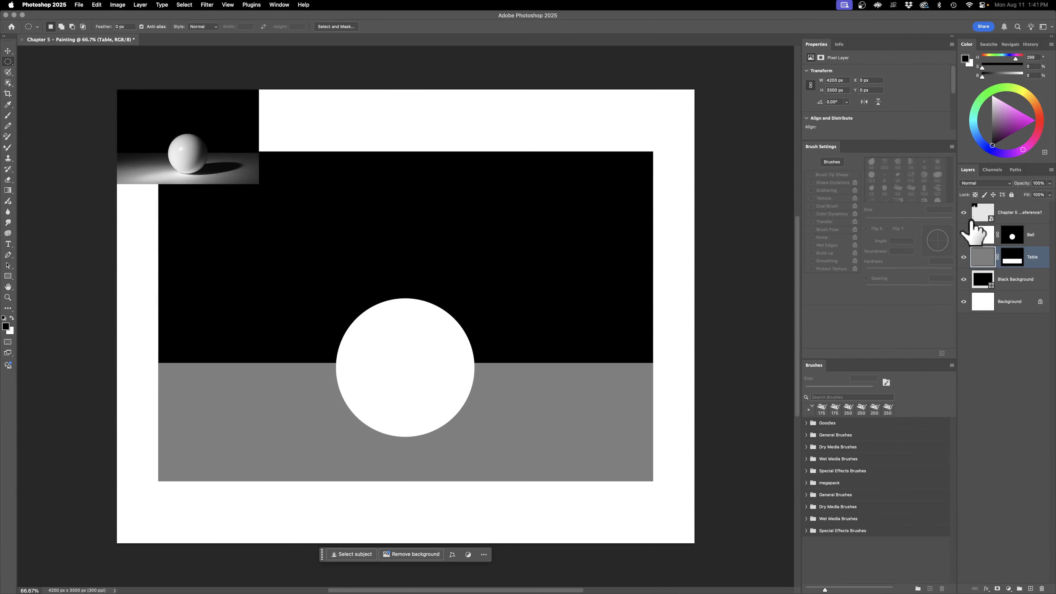
{"action": "left_click", "coordinate": [979, 214]}
{"action": "key", "text": "super+t"}
{"action": "left_click_drag", "start_coordinate": [258, 184], "coordinate": [630, 432]}
{"action": "key", "text": "Return"}
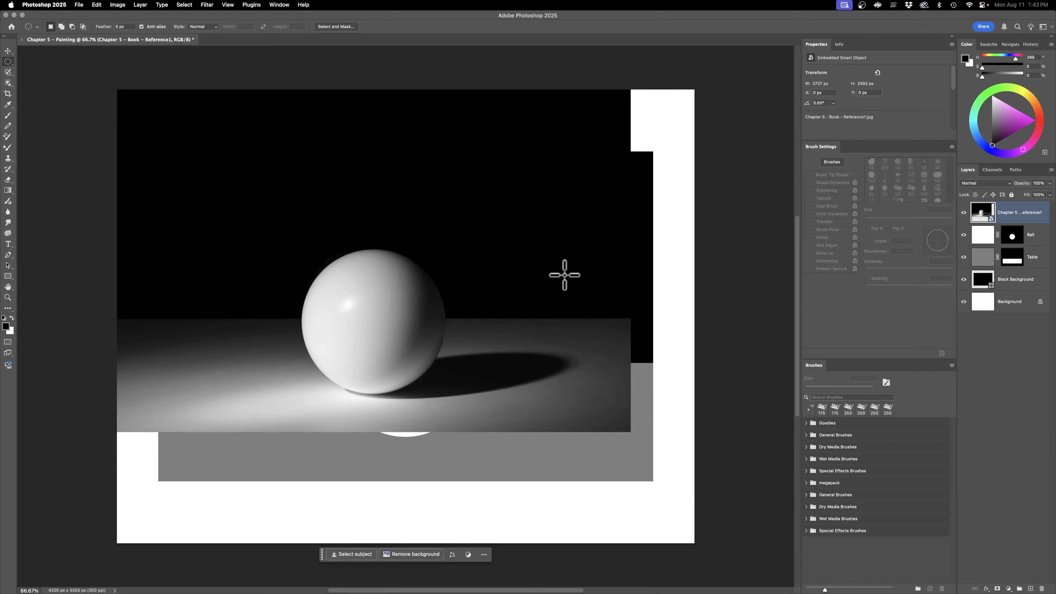
Step: Scale the reference image down to about 949 by 633 px in the canvas's upper-left corner
{"action": "key", "text": "super+t"}
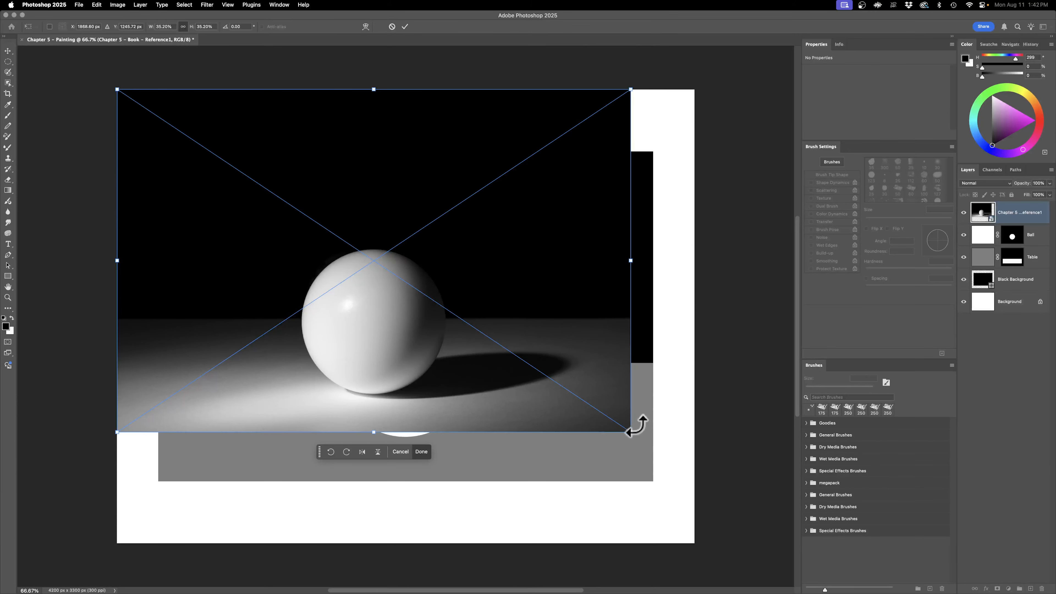
{"action": "left_click_drag", "start_coordinate": [632, 429], "coordinate": [246, 184]}
{"action": "key", "text": "Return"}
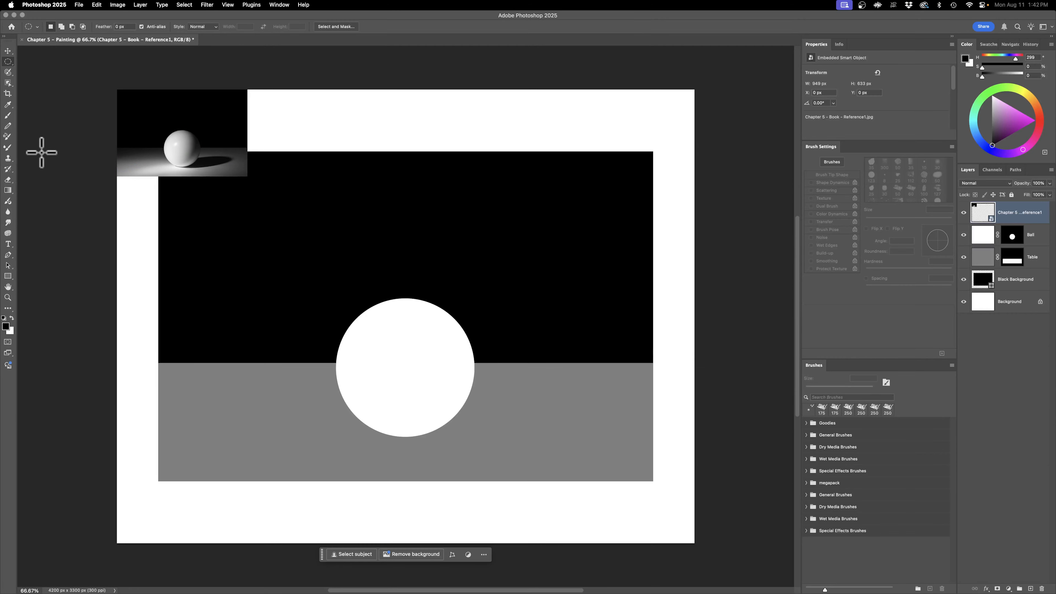
Step: Switch to the Mixer Brush and close the Properties and Info panels
{"action": "left_click", "coordinate": [13, 146]}
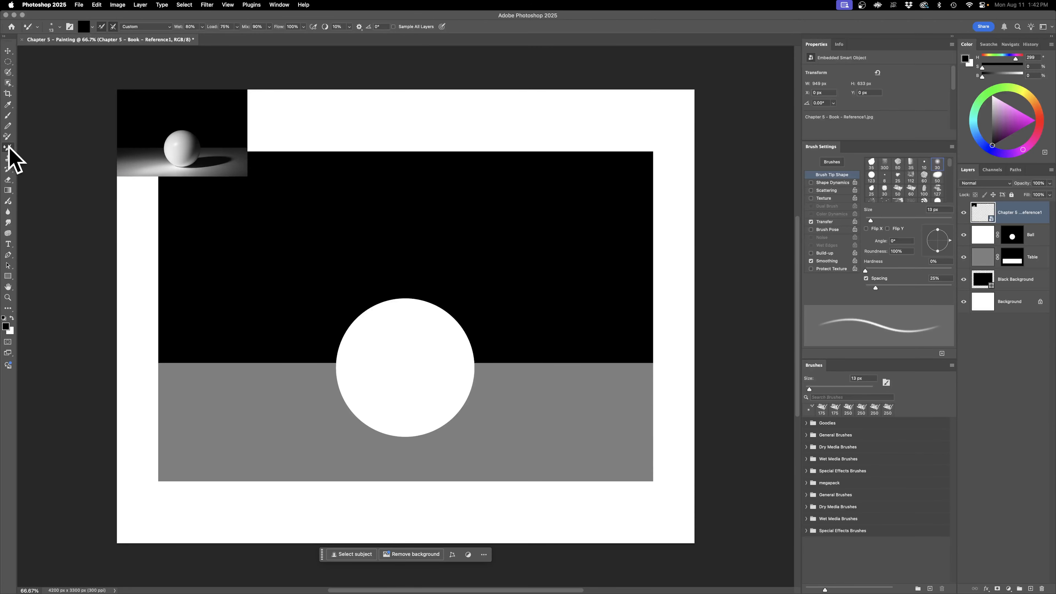
{"action": "right_click", "coordinate": [820, 43]}
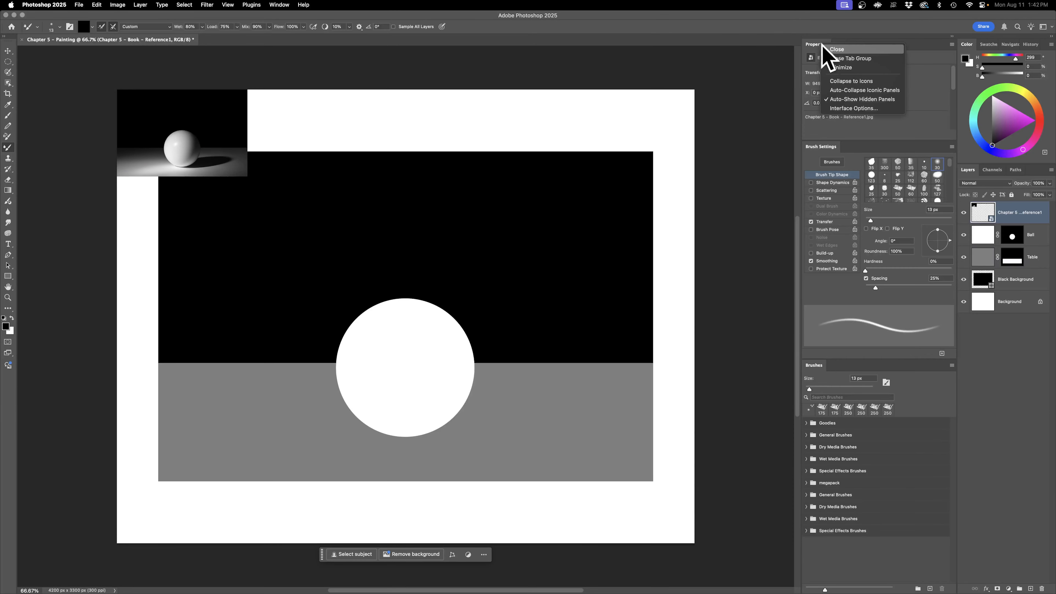
{"action": "left_click", "coordinate": [833, 49]}
{"action": "right_click", "coordinate": [829, 45]}
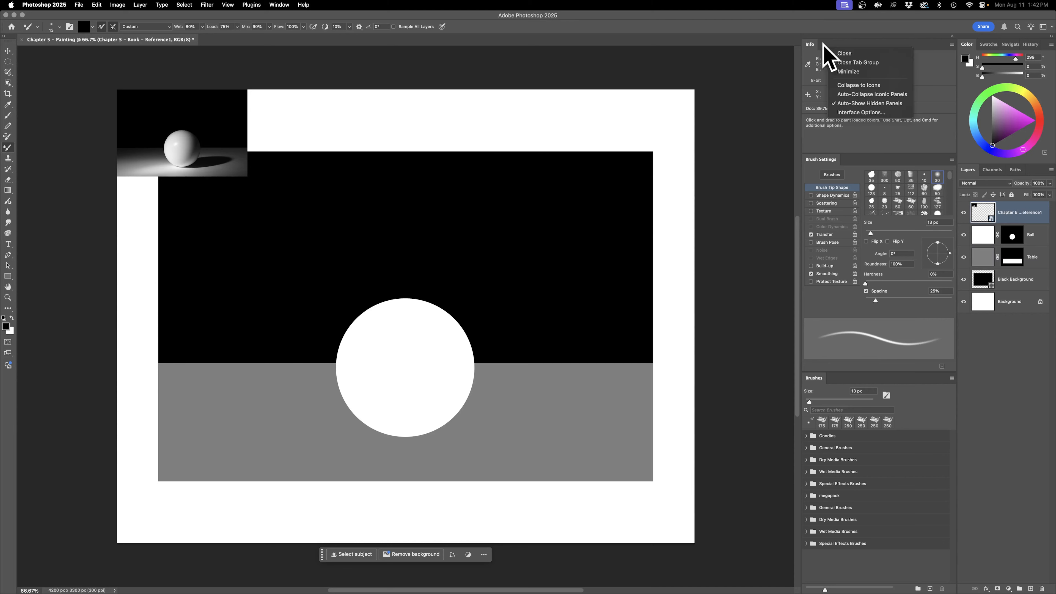
{"action": "left_click", "coordinate": [844, 54]}
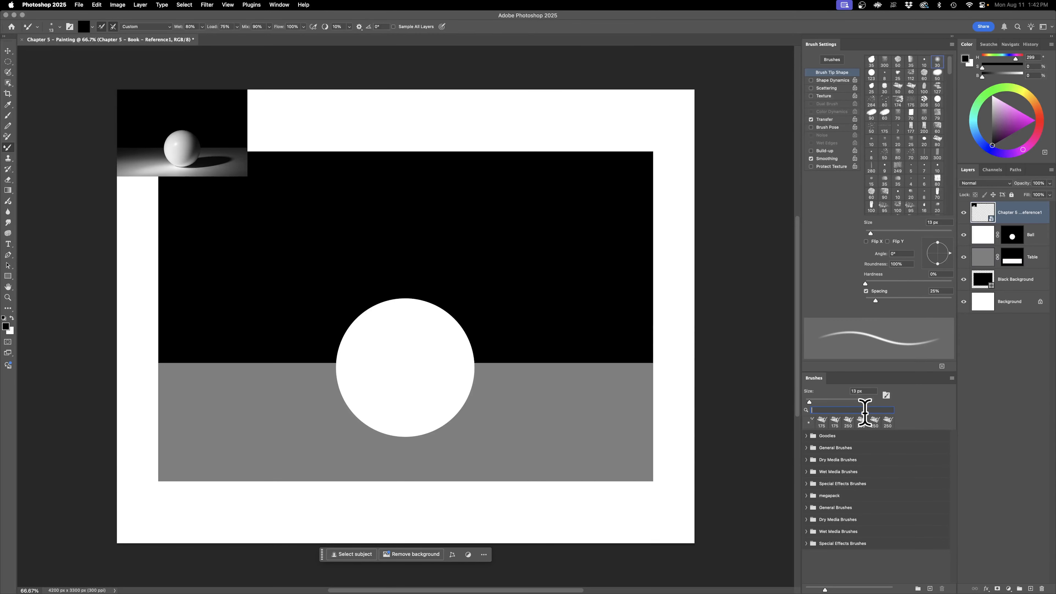
Step: Search the brushes for "oi" and choose Kyle's Real Oils - 01
{"action": "type", "text": "oi"}
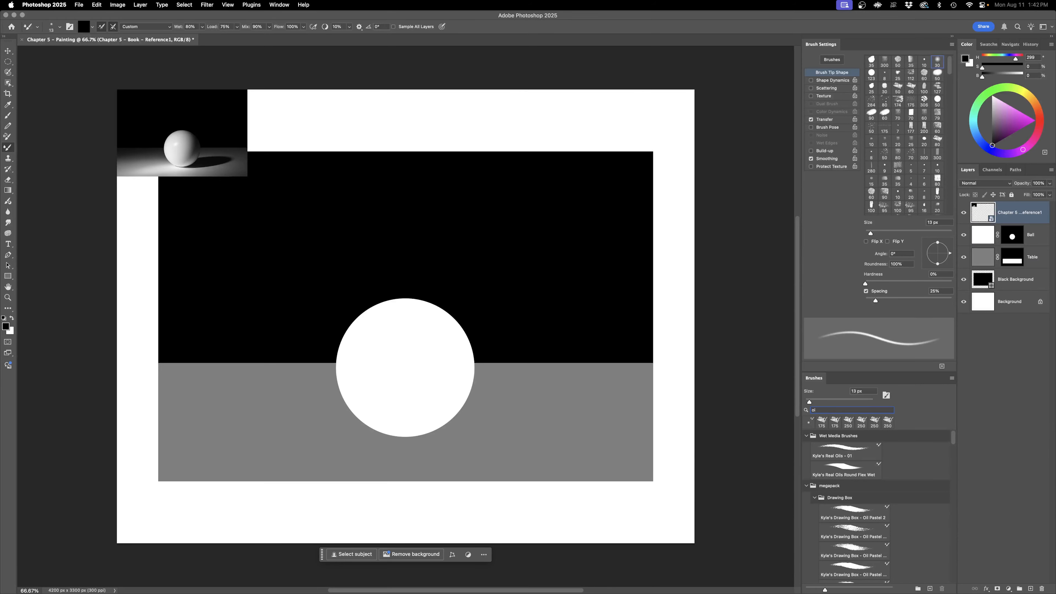
{"action": "left_click", "coordinate": [835, 454]}
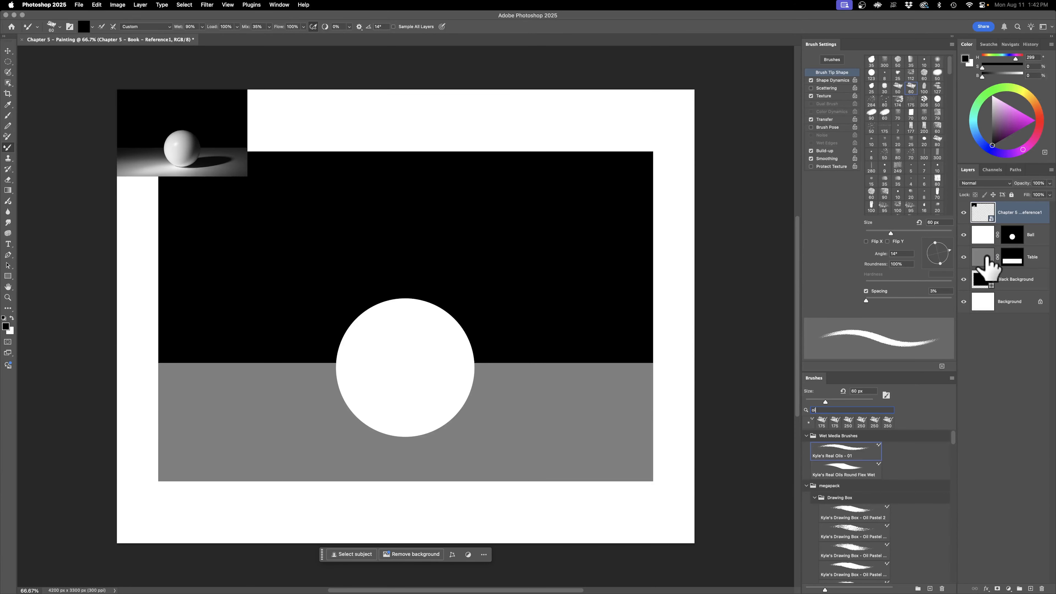
Step: Target the Table layer's pixels instead of its mask and set the foreground color to a dark gray at 11% brightness
{"action": "left_click", "coordinate": [984, 258]}
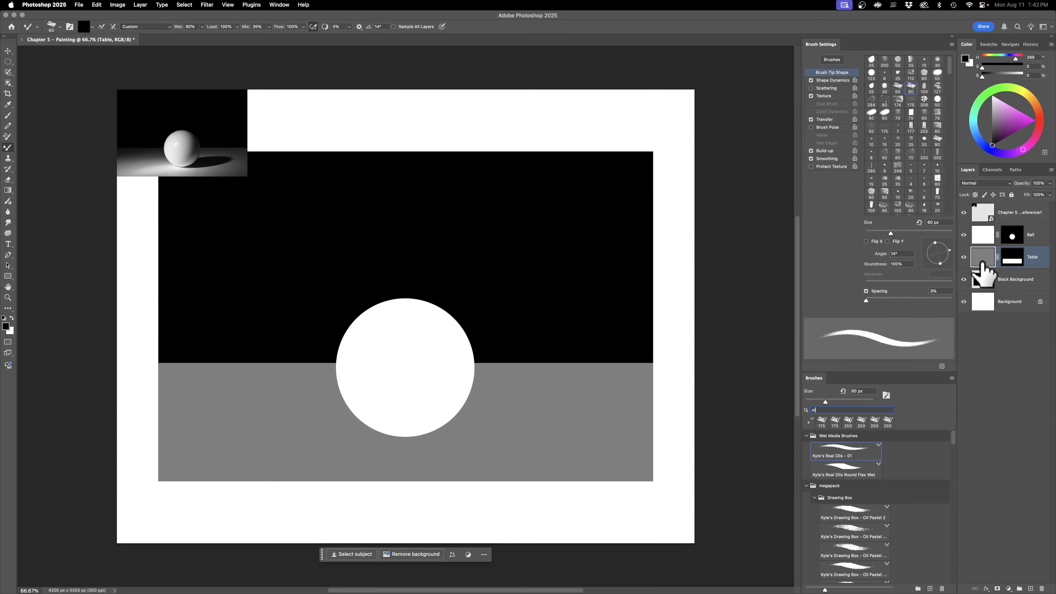
{"action": "left_click", "coordinate": [1008, 261]}
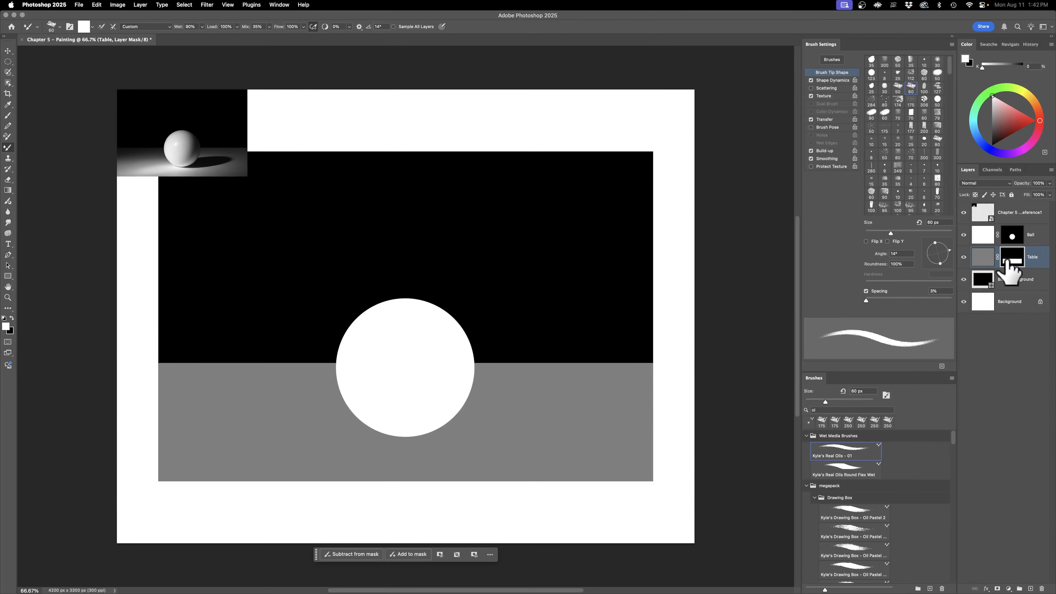
{"action": "left_click", "coordinate": [986, 259]}
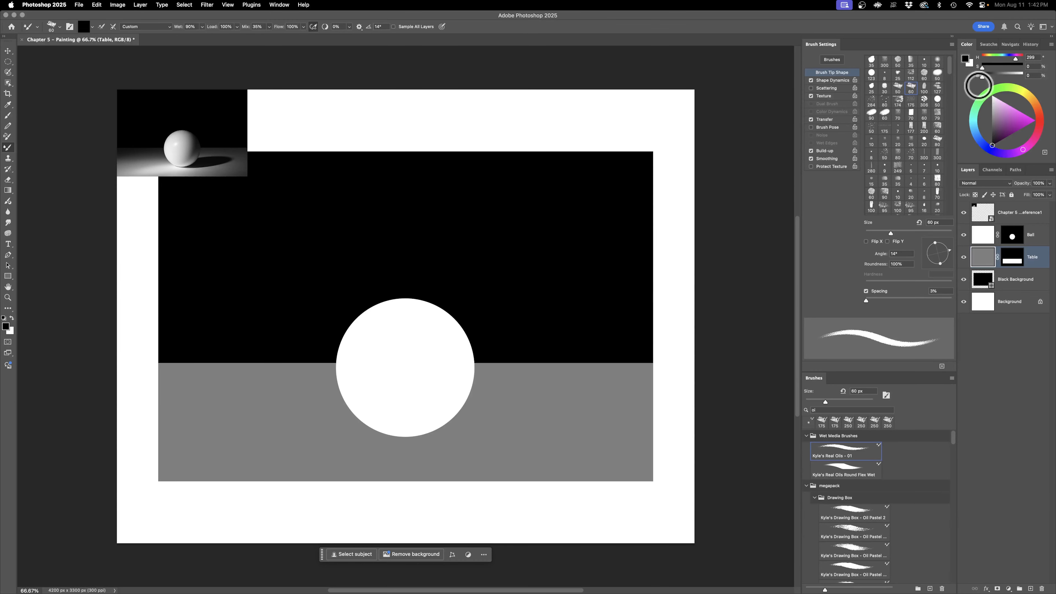
{"action": "mouse_move", "coordinate": [984, 74]}
{"action": "left_mouse_down"}
{"action": "mouse_move", "coordinate": [1016, 73]}
{"action": "mouse_move", "coordinate": [985, 76]}
{"action": "left_mouse_up"}
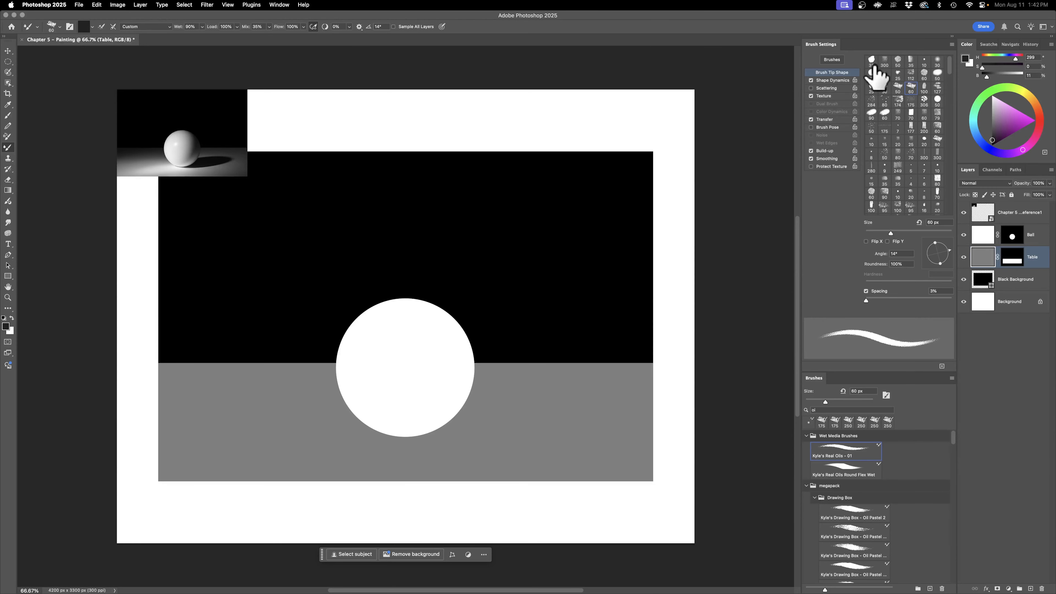
Step: Enable Scattering at 35% for the oil brush and enlarge the brush to 175 px
{"action": "left_click", "coordinate": [826, 88]}
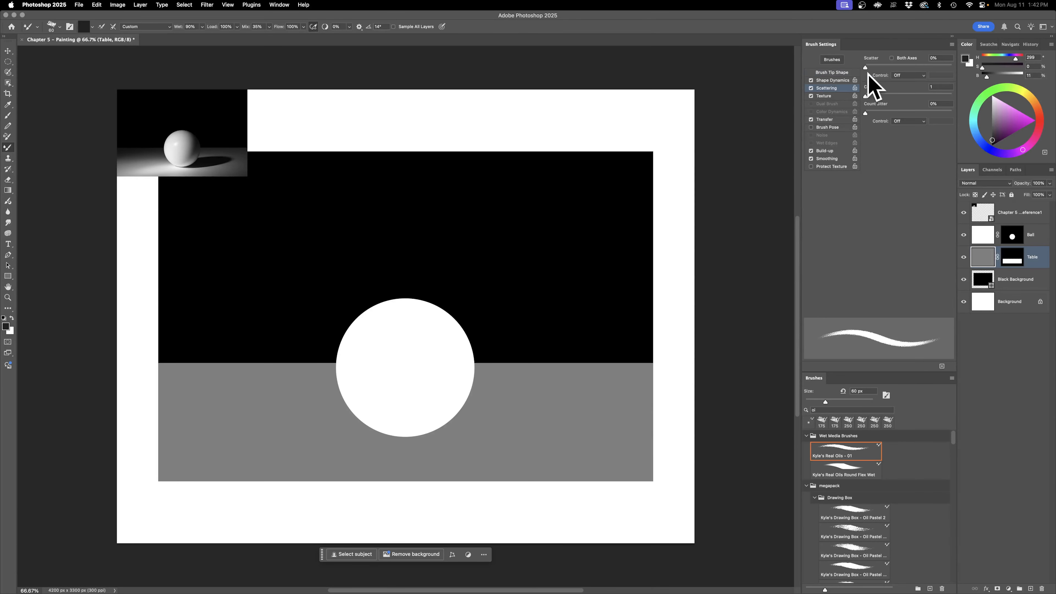
{"action": "left_click", "coordinate": [947, 57]}
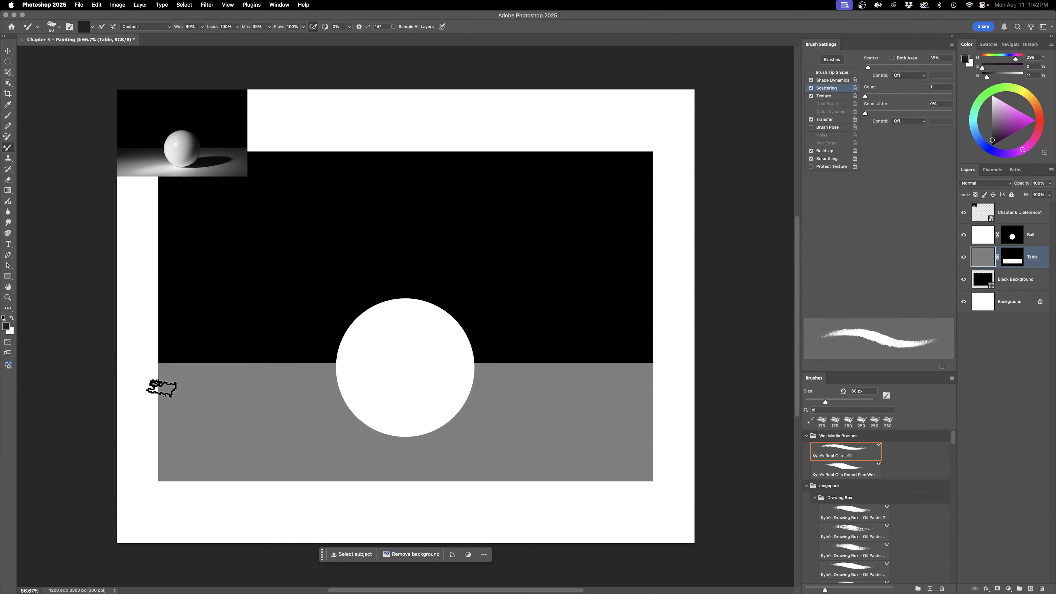
{"action": "key", "text": "bracketright"}
{"action": "key", "text": "bracketright"}
{"action": "key", "text": "bracketright"}
{"action": "key", "text": "bracketright"}
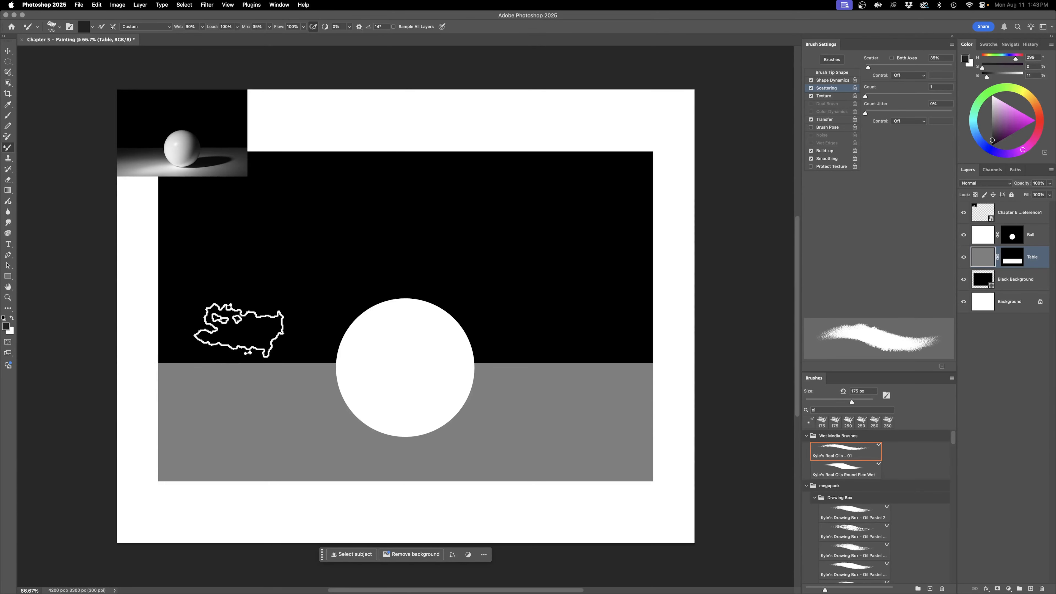
Step: Paint dark gray strokes along the table's back edge, sides and front-right corner, leaving a lighter oval area around the ball
{"action": "mouse_move", "coordinate": [160, 404]}
{"action": "left_mouse_down"}
{"action": "mouse_move", "coordinate": [213, 357]}
{"action": "mouse_move", "coordinate": [155, 375]}
{"action": "mouse_move", "coordinate": [184, 347]}
{"action": "mouse_move", "coordinate": [104, 411]}
{"action": "mouse_move", "coordinate": [127, 435]}
{"action": "mouse_move", "coordinate": [153, 401]}
{"action": "mouse_move", "coordinate": [197, 379]}
{"action": "mouse_move", "coordinate": [160, 380]}
{"action": "left_mouse_up"}
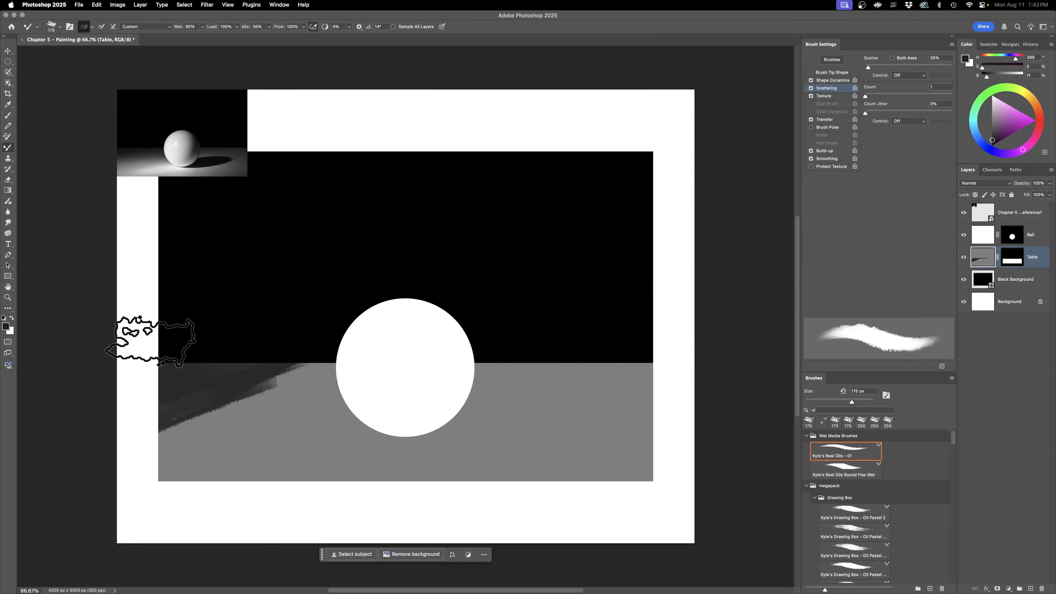
{"action": "mouse_move", "coordinate": [250, 401]}
{"action": "left_mouse_down"}
{"action": "mouse_move", "coordinate": [285, 368]}
{"action": "mouse_move", "coordinate": [518, 354]}
{"action": "mouse_move", "coordinate": [559, 366]}
{"action": "left_mouse_up"}
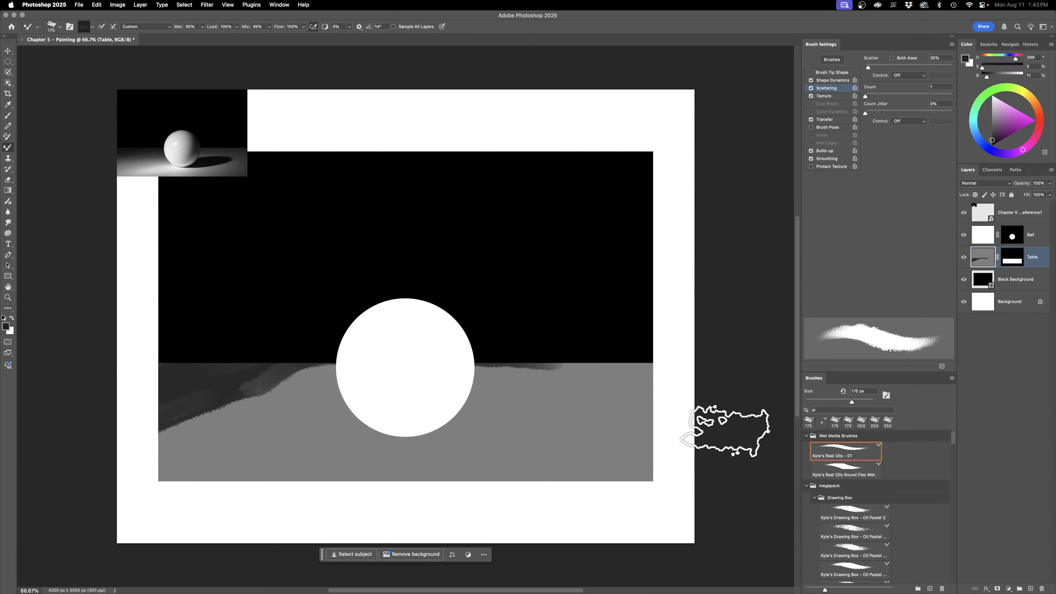
{"action": "mouse_move", "coordinate": [467, 353]}
{"action": "left_mouse_down"}
{"action": "mouse_move", "coordinate": [660, 368]}
{"action": "mouse_move", "coordinate": [611, 478]}
{"action": "left_mouse_up"}
{"action": "mouse_move", "coordinate": [537, 520]}
{"action": "left_mouse_down"}
{"action": "mouse_move", "coordinate": [666, 430]}
{"action": "mouse_move", "coordinate": [416, 491]}
{"action": "left_mouse_up"}
{"action": "mouse_move", "coordinate": [574, 462]}
{"action": "left_mouse_down"}
{"action": "mouse_move", "coordinate": [667, 431]}
{"action": "mouse_move", "coordinate": [681, 365]}
{"action": "mouse_move", "coordinate": [641, 462]}
{"action": "mouse_move", "coordinate": [610, 488]}
{"action": "mouse_move", "coordinate": [646, 376]}
{"action": "mouse_move", "coordinate": [617, 485]}
{"action": "mouse_move", "coordinate": [638, 376]}
{"action": "mouse_move", "coordinate": [618, 365]}
{"action": "left_mouse_up"}
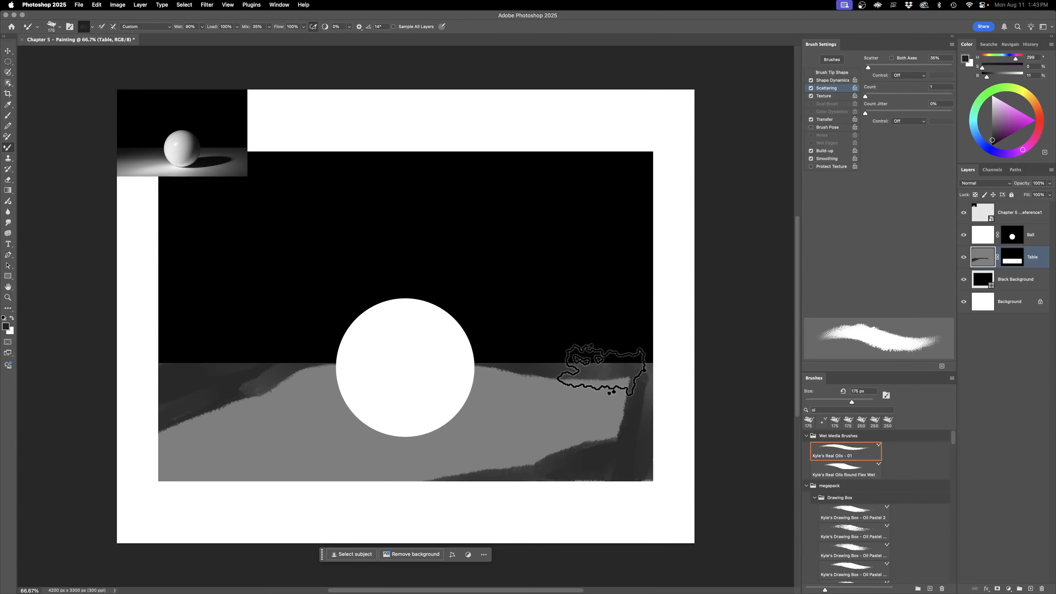
{"action": "mouse_move", "coordinate": [147, 357]}
{"action": "left_mouse_down"}
{"action": "mouse_move", "coordinate": [262, 384]}
{"action": "mouse_move", "coordinate": [171, 401]}
{"action": "mouse_move", "coordinate": [138, 435]}
{"action": "mouse_move", "coordinate": [296, 372]}
{"action": "mouse_move", "coordinate": [173, 400]}
{"action": "left_mouse_up"}
{"action": "mouse_move", "coordinate": [686, 383]}
{"action": "left_mouse_down"}
{"action": "mouse_move", "coordinate": [619, 364]}
{"action": "mouse_move", "coordinate": [605, 433]}
{"action": "mouse_move", "coordinate": [630, 382]}
{"action": "mouse_move", "coordinate": [519, 356]}
{"action": "mouse_move", "coordinate": [618, 396]}
{"action": "mouse_move", "coordinate": [533, 471]}
{"action": "mouse_move", "coordinate": [578, 465]}
{"action": "left_mouse_up"}
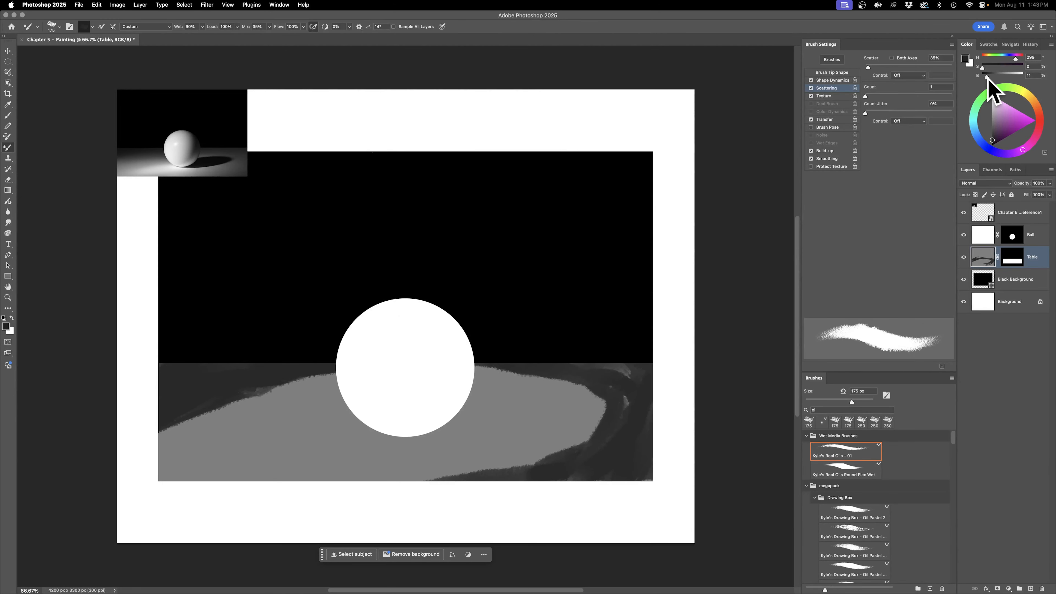
Step: Paint black strokes at 0% brightness over the table's back-left area, right edge and front-right corner to deepen the darkest areas
{"action": "left_click_drag", "start_coordinate": [283, 366], "coordinate": [142, 385]}
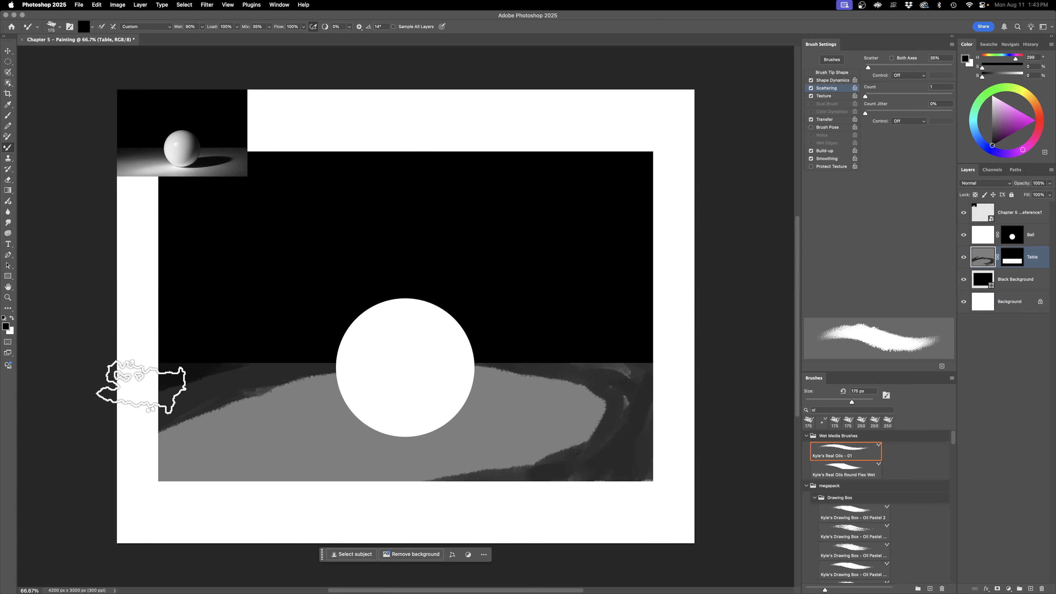
{"action": "mouse_move", "coordinate": [602, 365]}
{"action": "left_mouse_down"}
{"action": "mouse_move", "coordinate": [635, 382]}
{"action": "mouse_move", "coordinate": [627, 442]}
{"action": "left_mouse_up"}
{"action": "left_click_drag", "start_coordinate": [644, 379], "coordinate": [655, 407]}
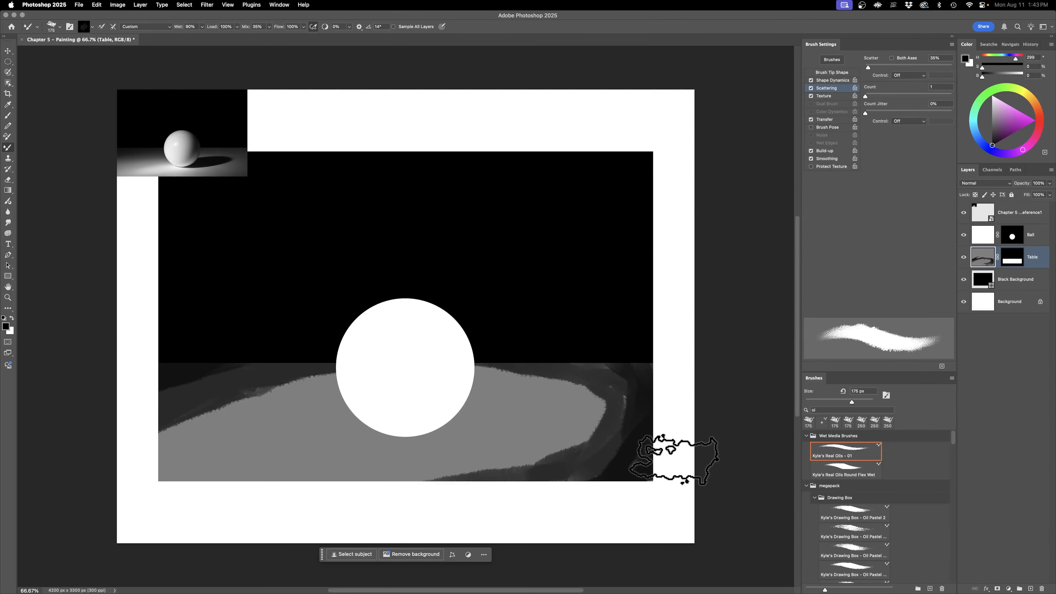
{"action": "left_click_drag", "start_coordinate": [643, 470], "coordinate": [559, 495]}
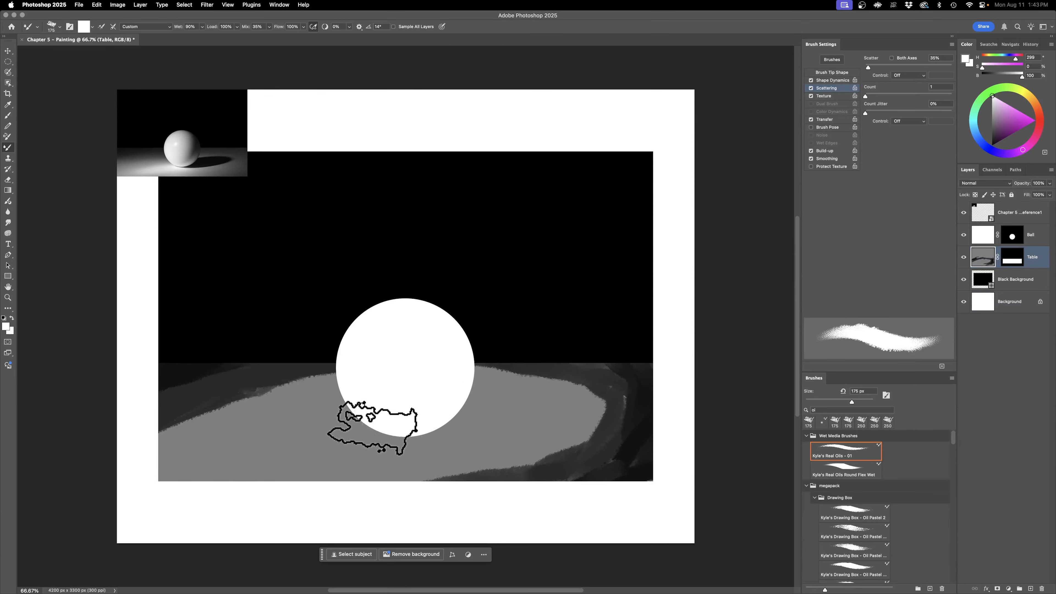
Step: Paint white strokes at 100% brightness on the table at the ball's lower left to form the bright light patch
{"action": "left_click_drag", "start_coordinate": [299, 441], "coordinate": [403, 422]}
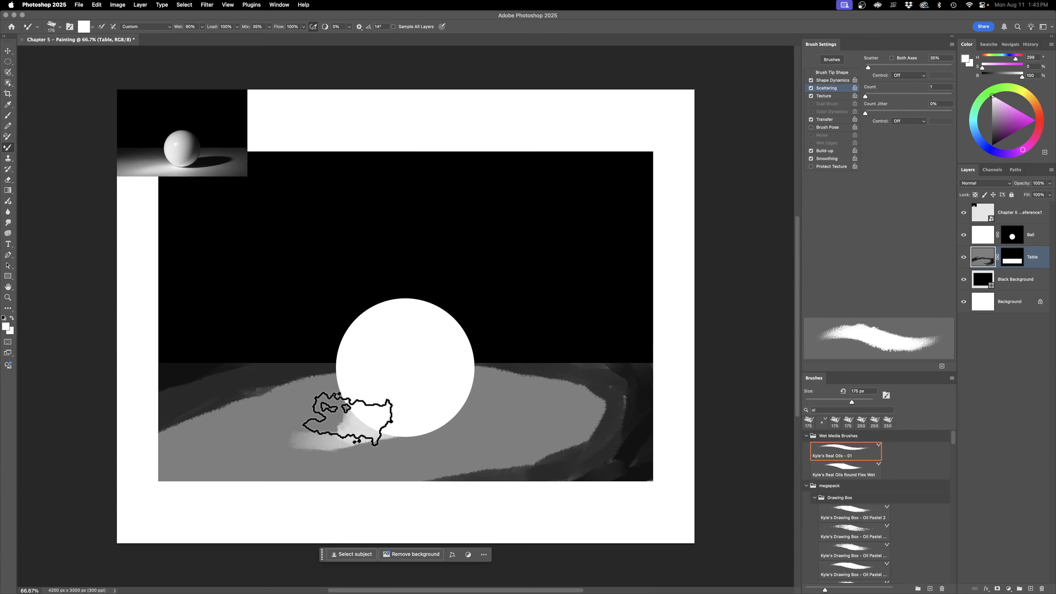
{"action": "mouse_move", "coordinate": [312, 434]}
{"action": "left_mouse_down"}
{"action": "mouse_move", "coordinate": [271, 438]}
{"action": "mouse_move", "coordinate": [347, 405]}
{"action": "mouse_move", "coordinate": [306, 455]}
{"action": "mouse_move", "coordinate": [342, 435]}
{"action": "left_mouse_up"}
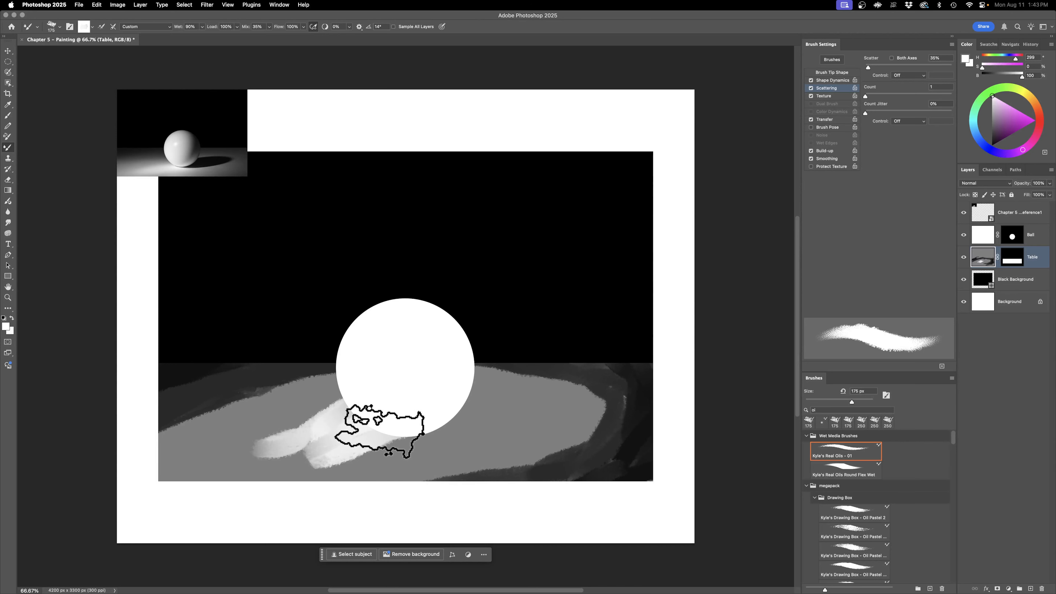
{"action": "mouse_move", "coordinate": [331, 430]}
{"action": "left_mouse_down"}
{"action": "mouse_move", "coordinate": [277, 443]}
{"action": "mouse_move", "coordinate": [359, 405]}
{"action": "left_mouse_up"}
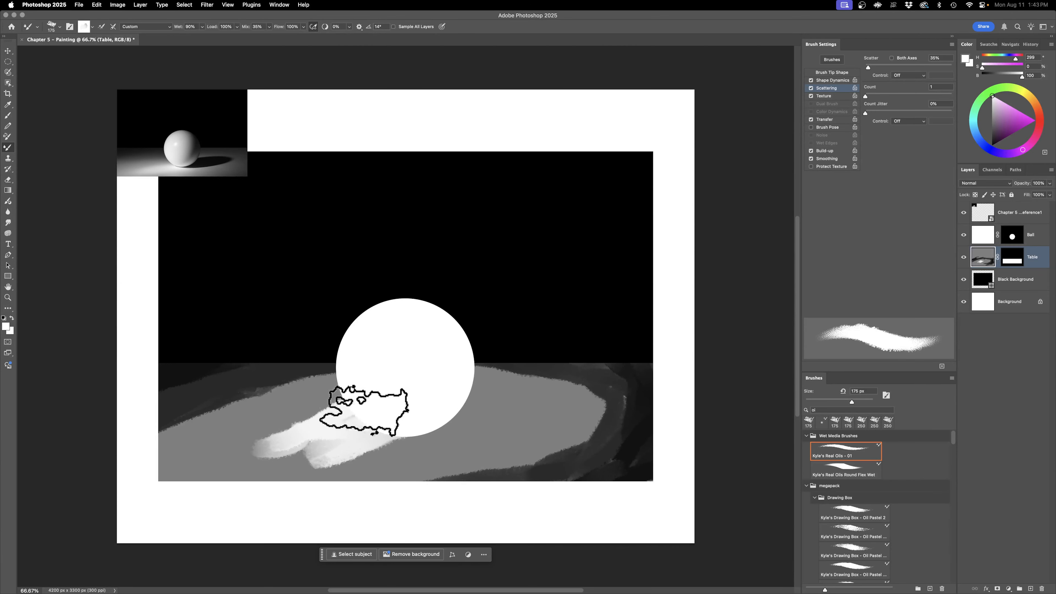
Step: Paint the ball's cast shadow on the table along its lower-right side, using dark gray at 12% brightness and then black
{"action": "key", "text": "o"}
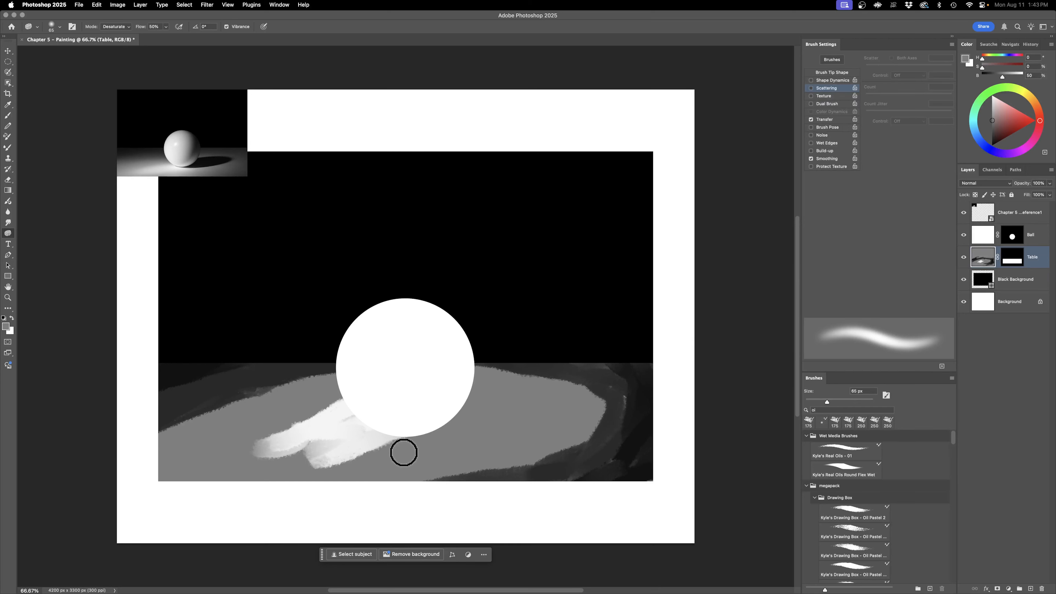
{"action": "key", "text": "b"}
{"action": "mouse_move", "coordinate": [397, 443]}
{"action": "left_mouse_down"}
{"action": "mouse_move", "coordinate": [335, 460]}
{"action": "mouse_move", "coordinate": [408, 444]}
{"action": "left_mouse_up"}
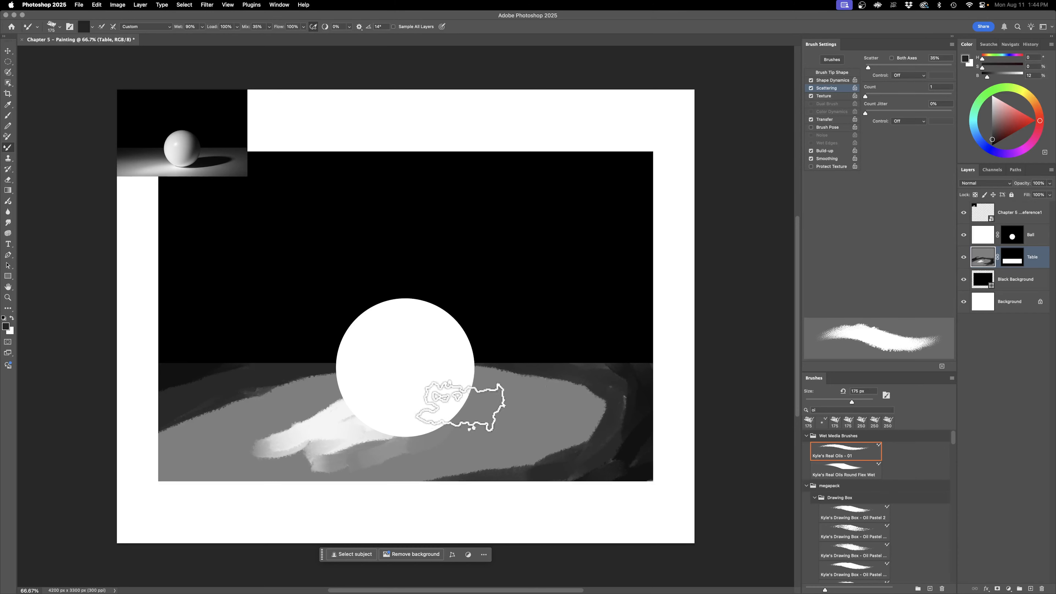
{"action": "mouse_move", "coordinate": [405, 437]}
{"action": "left_mouse_down"}
{"action": "mouse_move", "coordinate": [488, 405]}
{"action": "mouse_move", "coordinate": [461, 399]}
{"action": "mouse_move", "coordinate": [425, 424]}
{"action": "mouse_move", "coordinate": [501, 397]}
{"action": "left_mouse_up"}
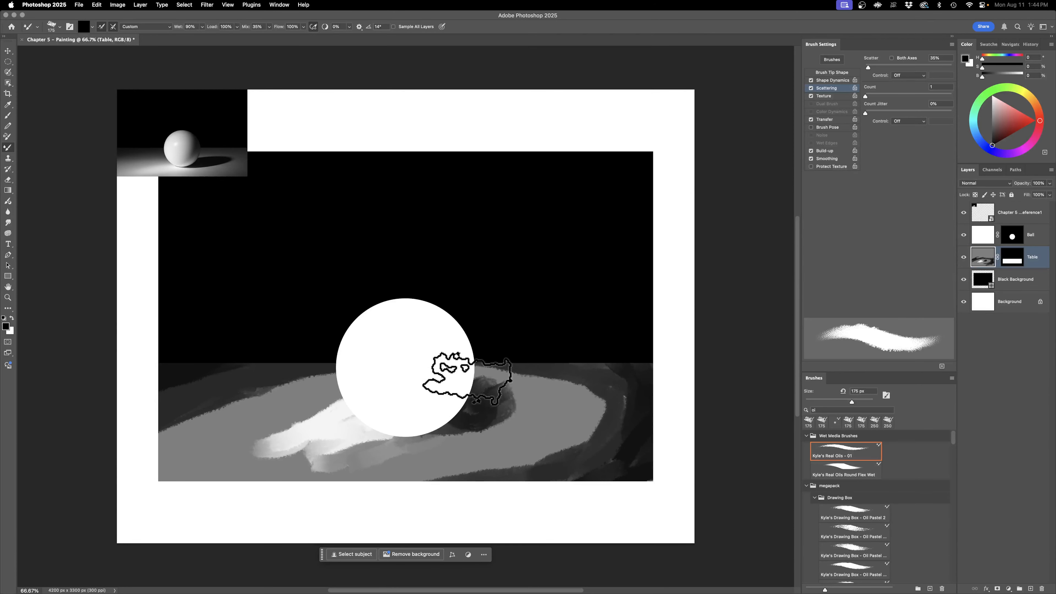
{"action": "mouse_move", "coordinate": [466, 379]}
{"action": "left_mouse_down"}
{"action": "mouse_move", "coordinate": [557, 345]}
{"action": "mouse_move", "coordinate": [478, 387]}
{"action": "mouse_move", "coordinate": [511, 377]}
{"action": "mouse_move", "coordinate": [488, 414]}
{"action": "mouse_move", "coordinate": [518, 394]}
{"action": "left_mouse_up"}
Step: Blend the table's dark, gray and white areas with long curved Mixer Brush strokes around the ball, without loading foreground paint
{"action": "left_click_drag", "start_coordinate": [202, 368], "coordinate": [163, 428]}
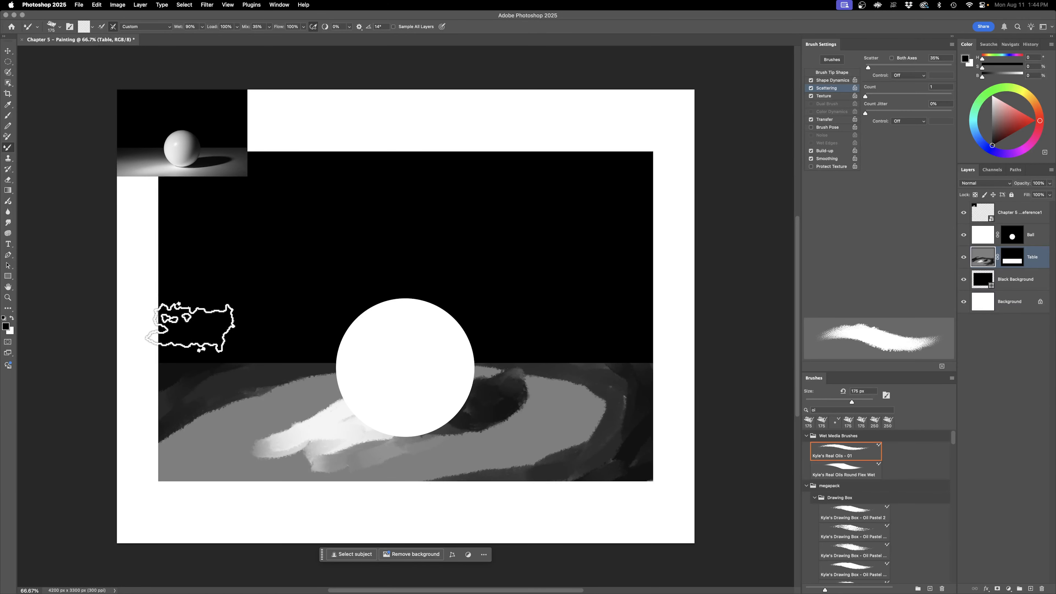
{"action": "mouse_move", "coordinate": [177, 413]}
{"action": "left_mouse_down"}
{"action": "mouse_move", "coordinate": [146, 447]}
{"action": "mouse_move", "coordinate": [200, 406]}
{"action": "mouse_move", "coordinate": [206, 416]}
{"action": "mouse_move", "coordinate": [247, 393]}
{"action": "mouse_move", "coordinate": [313, 379]}
{"action": "mouse_move", "coordinate": [135, 459]}
{"action": "mouse_move", "coordinate": [328, 385]}
{"action": "mouse_move", "coordinate": [148, 467]}
{"action": "mouse_move", "coordinate": [309, 375]}
{"action": "mouse_move", "coordinate": [261, 383]}
{"action": "mouse_move", "coordinate": [147, 448]}
{"action": "mouse_move", "coordinate": [257, 358]}
{"action": "mouse_move", "coordinate": [205, 358]}
{"action": "mouse_move", "coordinate": [315, 370]}
{"action": "mouse_move", "coordinate": [248, 389]}
{"action": "mouse_move", "coordinate": [287, 395]}
{"action": "mouse_move", "coordinate": [236, 418]}
{"action": "mouse_move", "coordinate": [336, 375]}
{"action": "mouse_move", "coordinate": [177, 455]}
{"action": "mouse_move", "coordinate": [306, 378]}
{"action": "mouse_move", "coordinate": [196, 443]}
{"action": "mouse_move", "coordinate": [348, 376]}
{"action": "mouse_move", "coordinate": [254, 377]}
{"action": "mouse_move", "coordinate": [273, 380]}
{"action": "left_mouse_up"}
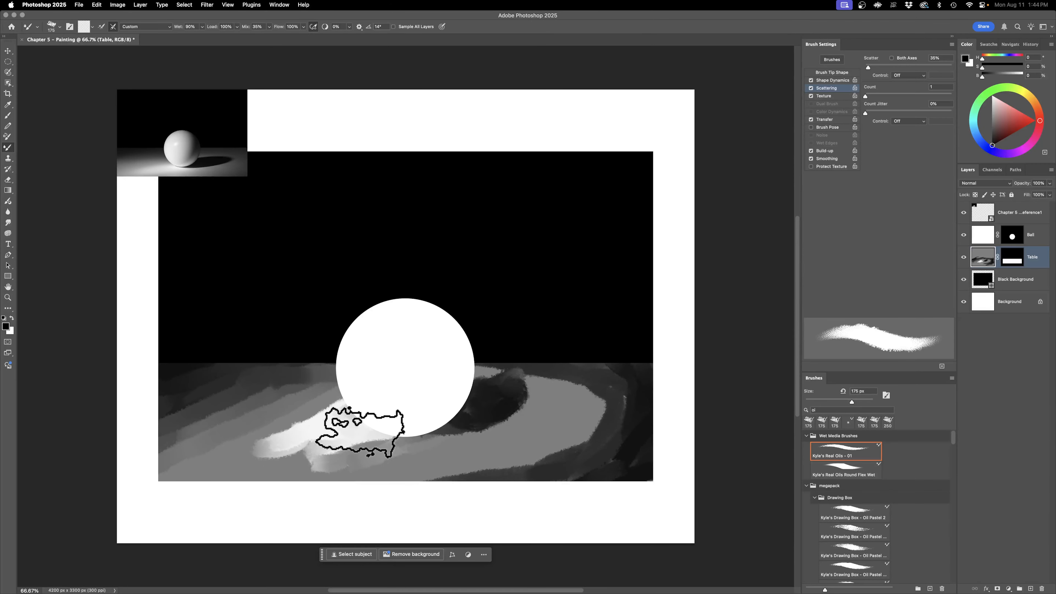
{"action": "mouse_move", "coordinate": [323, 452]}
{"action": "left_mouse_down"}
{"action": "mouse_move", "coordinate": [335, 405]}
{"action": "mouse_move", "coordinate": [306, 415]}
{"action": "mouse_move", "coordinate": [303, 454]}
{"action": "mouse_move", "coordinate": [292, 424]}
{"action": "mouse_move", "coordinate": [273, 425]}
{"action": "mouse_move", "coordinate": [235, 476]}
{"action": "mouse_move", "coordinate": [171, 457]}
{"action": "mouse_move", "coordinate": [253, 453]}
{"action": "mouse_move", "coordinate": [254, 422]}
{"action": "mouse_move", "coordinate": [360, 424]}
{"action": "mouse_move", "coordinate": [445, 471]}
{"action": "mouse_move", "coordinate": [538, 470]}
{"action": "mouse_move", "coordinate": [636, 422]}
{"action": "mouse_move", "coordinate": [597, 394]}
{"action": "mouse_move", "coordinate": [585, 401]}
{"action": "mouse_move", "coordinate": [505, 375]}
{"action": "mouse_move", "coordinate": [518, 378]}
{"action": "mouse_move", "coordinate": [537, 419]}
{"action": "mouse_move", "coordinate": [452, 441]}
{"action": "mouse_move", "coordinate": [483, 436]}
{"action": "mouse_move", "coordinate": [483, 417]}
{"action": "mouse_move", "coordinate": [513, 384]}
{"action": "mouse_move", "coordinate": [450, 434]}
{"action": "mouse_move", "coordinate": [551, 371]}
{"action": "mouse_move", "coordinate": [523, 381]}
{"action": "mouse_move", "coordinate": [592, 399]}
{"action": "mouse_move", "coordinate": [516, 458]}
{"action": "mouse_move", "coordinate": [598, 377]}
{"action": "mouse_move", "coordinate": [560, 459]}
{"action": "mouse_move", "coordinate": [625, 389]}
{"action": "mouse_move", "coordinate": [606, 353]}
{"action": "mouse_move", "coordinate": [591, 459]}
{"action": "mouse_move", "coordinate": [610, 400]}
{"action": "mouse_move", "coordinate": [561, 385]}
{"action": "left_mouse_up"}
{"action": "mouse_move", "coordinate": [631, 403]}
{"action": "left_mouse_down"}
{"action": "mouse_move", "coordinate": [585, 381]}
{"action": "mouse_move", "coordinate": [630, 391]}
{"action": "mouse_move", "coordinate": [623, 409]}
{"action": "mouse_move", "coordinate": [607, 374]}
{"action": "mouse_move", "coordinate": [616, 403]}
{"action": "mouse_move", "coordinate": [604, 418]}
{"action": "mouse_move", "coordinate": [479, 478]}
{"action": "mouse_move", "coordinate": [421, 491]}
{"action": "mouse_move", "coordinate": [456, 468]}
{"action": "mouse_move", "coordinate": [328, 431]}
{"action": "mouse_move", "coordinate": [388, 427]}
{"action": "mouse_move", "coordinate": [408, 411]}
{"action": "mouse_move", "coordinate": [423, 419]}
{"action": "mouse_move", "coordinate": [411, 408]}
{"action": "mouse_move", "coordinate": [371, 411]}
{"action": "mouse_move", "coordinate": [407, 424]}
{"action": "mouse_move", "coordinate": [455, 405]}
{"action": "mouse_move", "coordinate": [412, 443]}
{"action": "mouse_move", "coordinate": [445, 450]}
{"action": "mouse_move", "coordinate": [536, 411]}
{"action": "mouse_move", "coordinate": [472, 427]}
{"action": "mouse_move", "coordinate": [507, 432]}
{"action": "mouse_move", "coordinate": [559, 388]}
{"action": "mouse_move", "coordinate": [533, 396]}
{"action": "mouse_move", "coordinate": [539, 411]}
{"action": "mouse_move", "coordinate": [576, 406]}
{"action": "mouse_move", "coordinate": [537, 431]}
{"action": "left_mouse_up"}
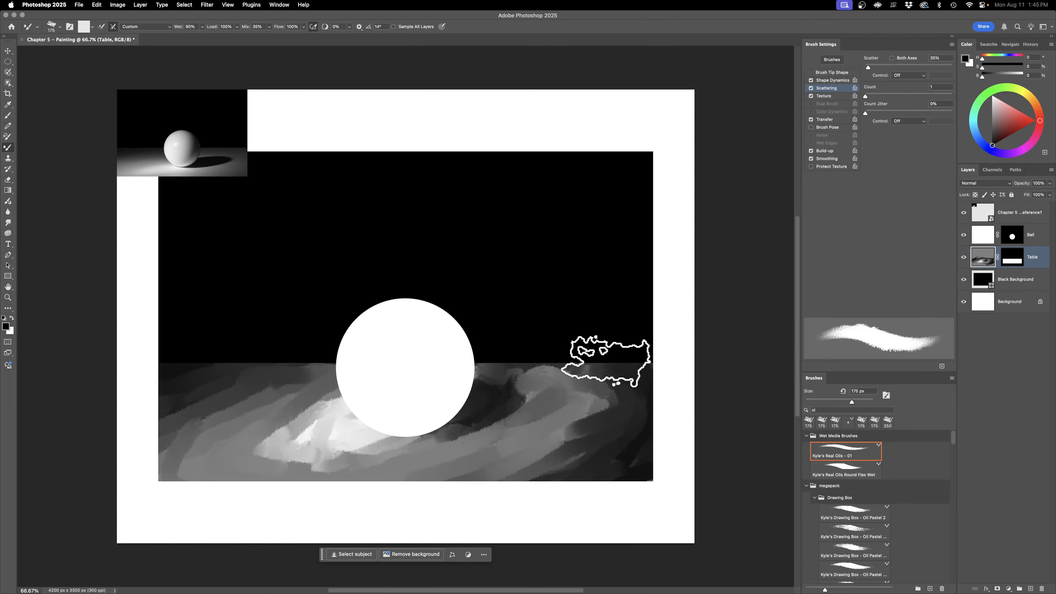
{"action": "mouse_move", "coordinate": [241, 441]}
{"action": "left_mouse_down"}
{"action": "mouse_move", "coordinate": [324, 472]}
{"action": "mouse_move", "coordinate": [374, 437]}
{"action": "mouse_move", "coordinate": [353, 430]}
{"action": "mouse_move", "coordinate": [306, 455]}
{"action": "mouse_move", "coordinate": [323, 472]}
{"action": "left_mouse_up"}
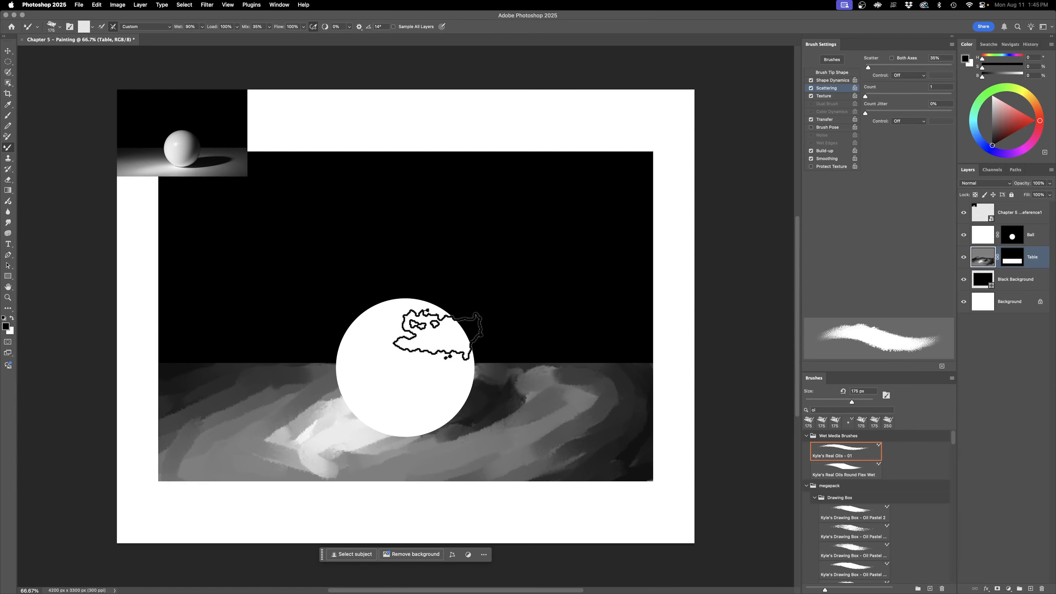
Step: Open the finished Chapter 5 - Painting.psd to examine its table and orb shading, and return to the working document
{"action": "left_click", "coordinate": [78, 5]}
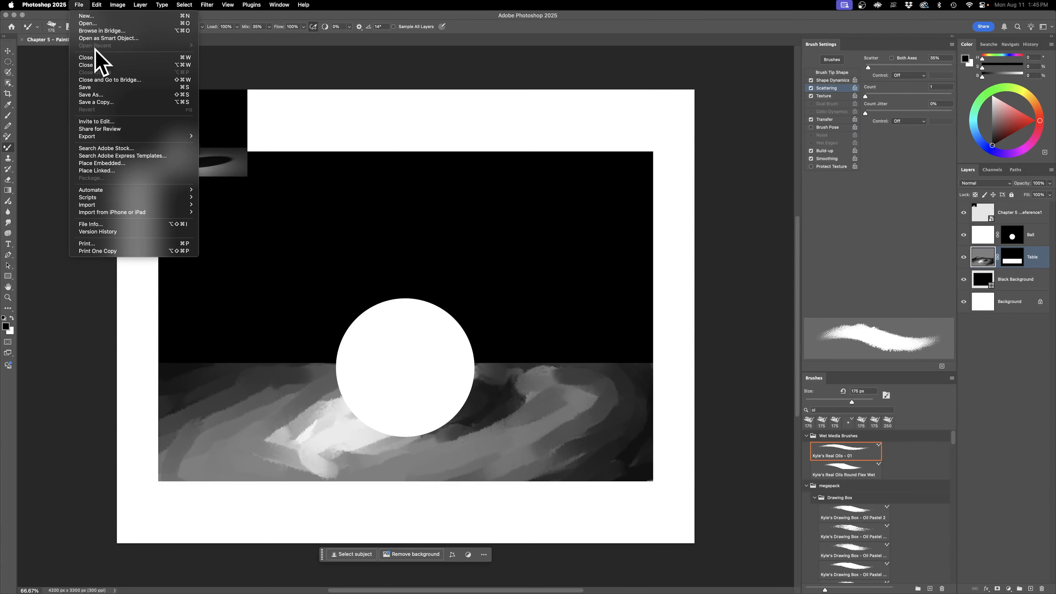
{"action": "left_click", "coordinate": [96, 24]}
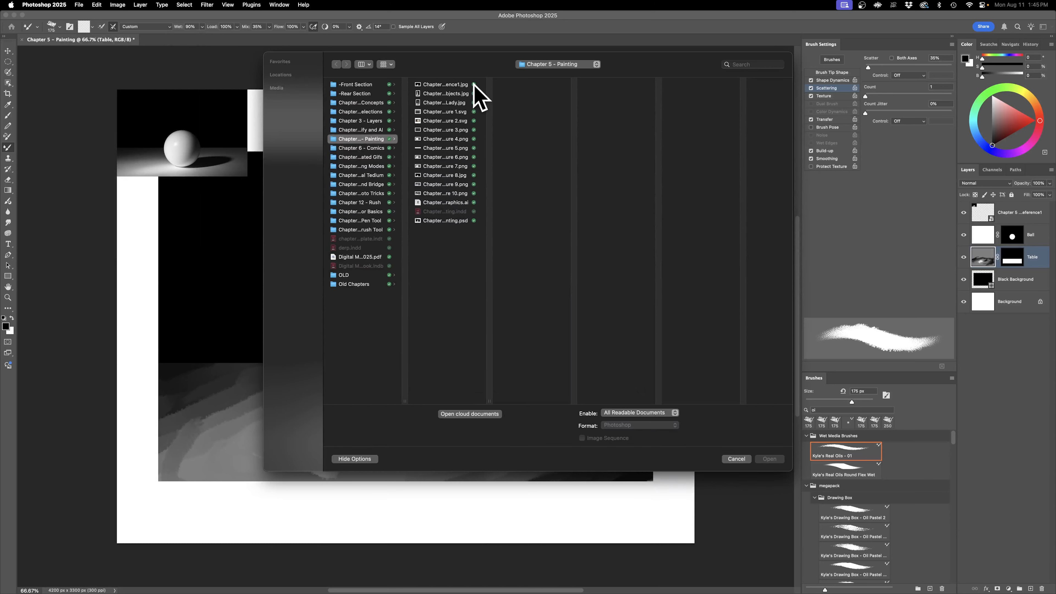
{"action": "left_click", "coordinate": [458, 221]}
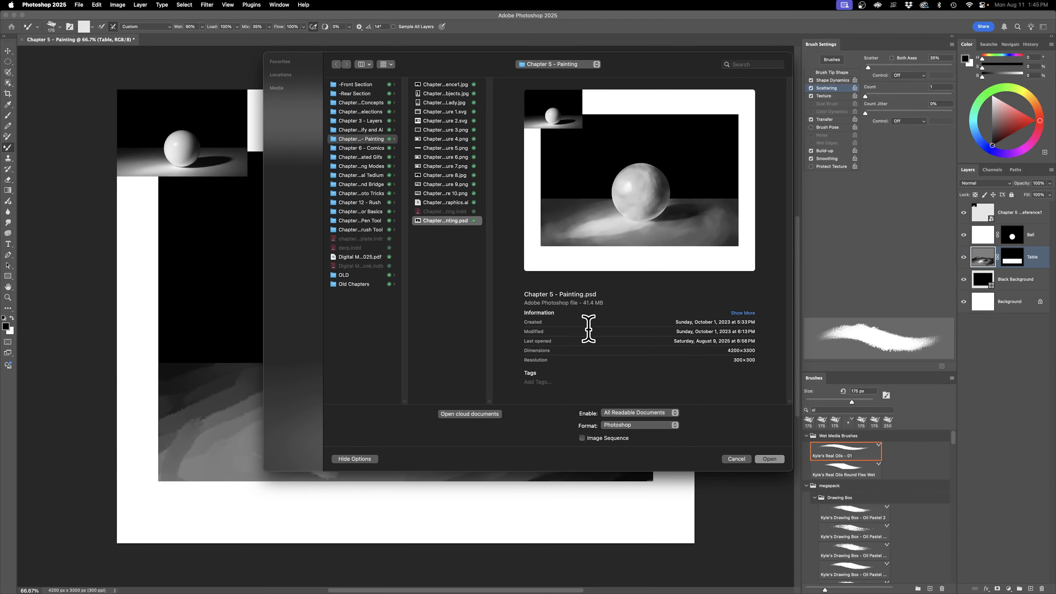
{"action": "double_click", "coordinate": [438, 223]}
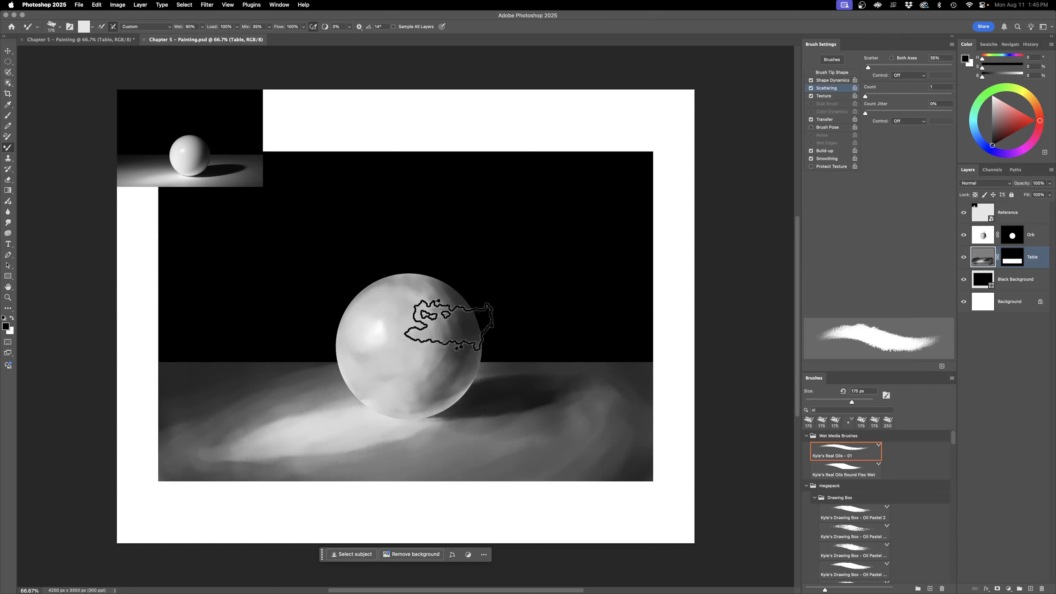
{"action": "left_click", "coordinate": [96, 40]}
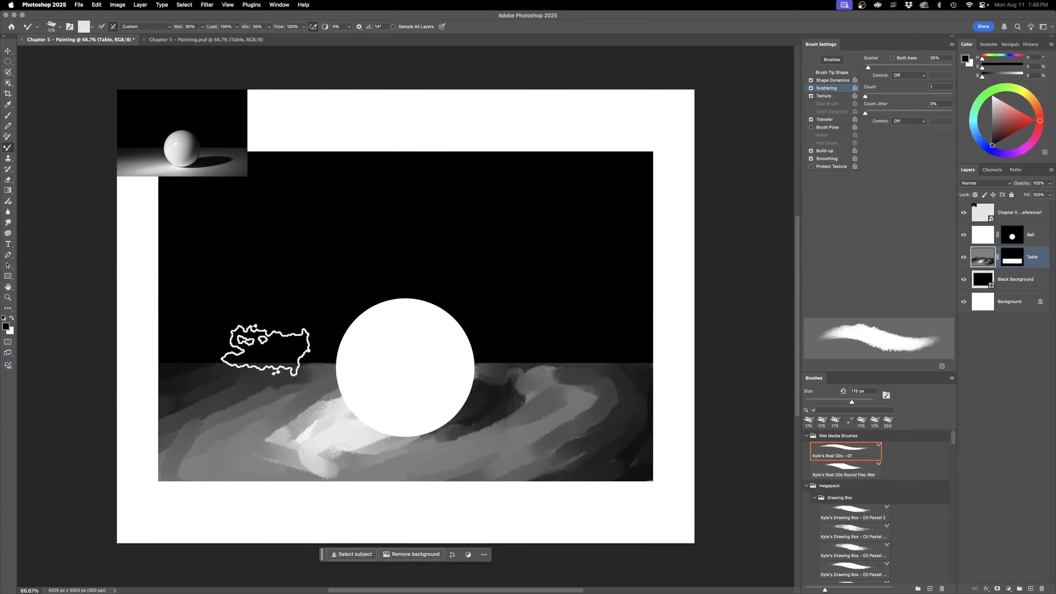
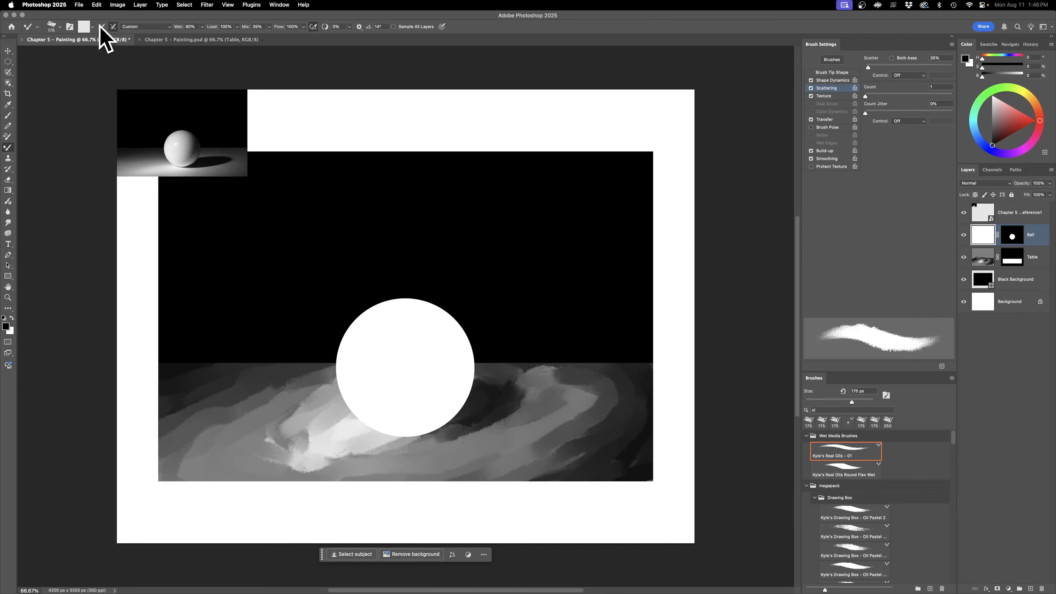
Step: Paint the ball's shadow areas with black strokes and ring its upper-left highlight with light gray at 72% brightness
{"action": "mouse_move", "coordinate": [423, 314]}
{"action": "left_mouse_down"}
{"action": "mouse_move", "coordinate": [437, 361]}
{"action": "mouse_move", "coordinate": [407, 392]}
{"action": "mouse_move", "coordinate": [444, 357]}
{"action": "mouse_move", "coordinate": [455, 315]}
{"action": "mouse_move", "coordinate": [420, 289]}
{"action": "mouse_move", "coordinate": [447, 318]}
{"action": "mouse_move", "coordinate": [414, 397]}
{"action": "mouse_move", "coordinate": [415, 308]}
{"action": "left_mouse_up"}
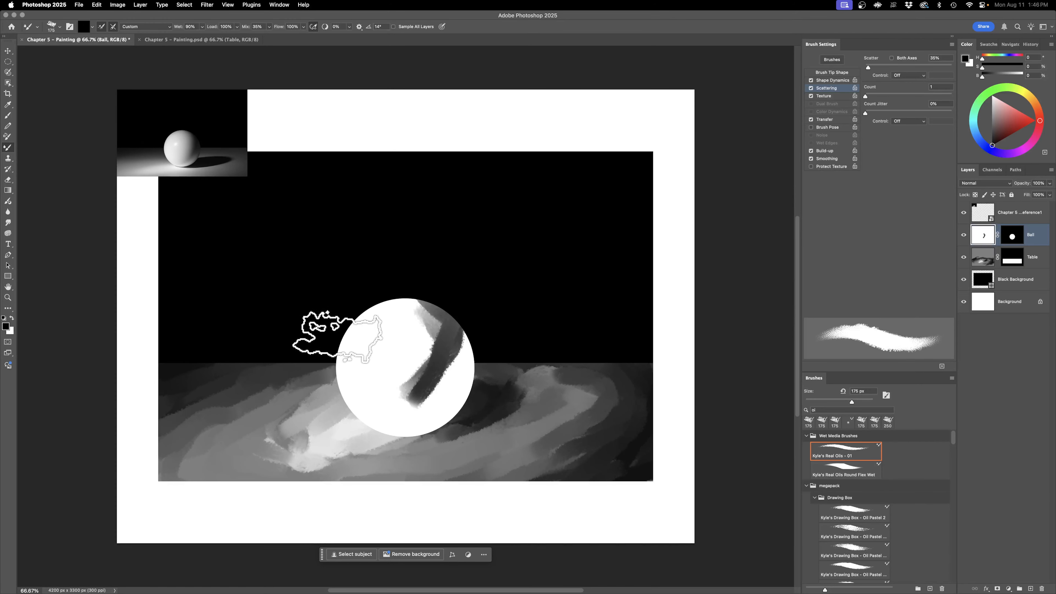
{"action": "mouse_move", "coordinate": [370, 310]}
{"action": "left_mouse_down"}
{"action": "mouse_move", "coordinate": [352, 326]}
{"action": "mouse_move", "coordinate": [349, 359]}
{"action": "mouse_move", "coordinate": [389, 377]}
{"action": "mouse_move", "coordinate": [379, 312]}
{"action": "left_mouse_up"}
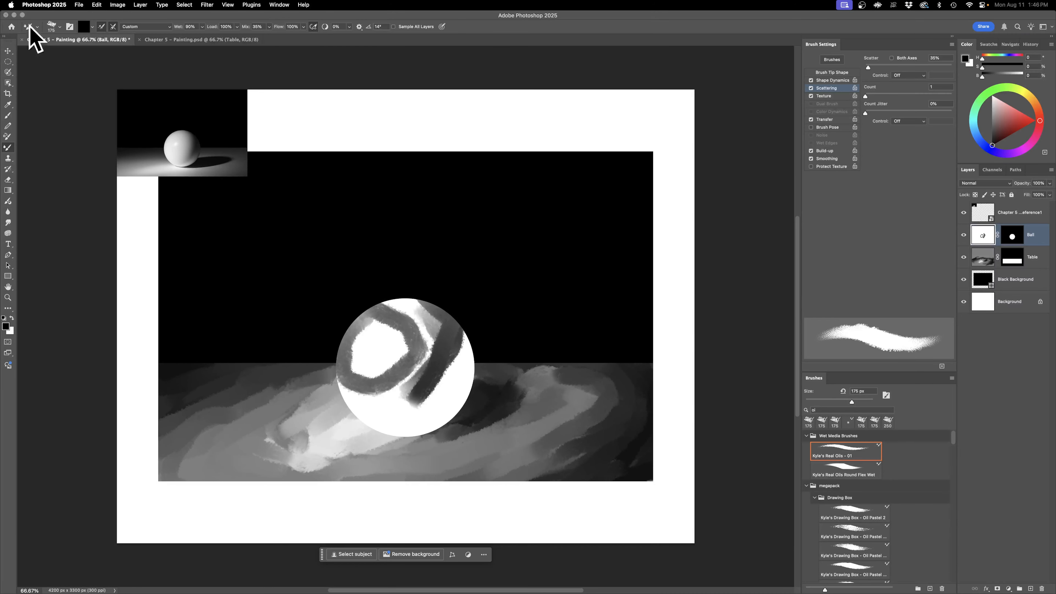
{"action": "mouse_move", "coordinate": [343, 398]}
{"action": "left_mouse_down"}
{"action": "mouse_move", "coordinate": [401, 365]}
{"action": "mouse_move", "coordinate": [409, 308]}
{"action": "mouse_move", "coordinate": [382, 300]}
{"action": "mouse_move", "coordinate": [441, 310]}
{"action": "mouse_move", "coordinate": [412, 377]}
{"action": "mouse_move", "coordinate": [348, 405]}
{"action": "mouse_move", "coordinate": [436, 407]}
{"action": "mouse_move", "coordinate": [459, 331]}
{"action": "mouse_move", "coordinate": [451, 380]}
{"action": "mouse_move", "coordinate": [385, 414]}
{"action": "mouse_move", "coordinate": [342, 377]}
{"action": "mouse_move", "coordinate": [478, 388]}
{"action": "mouse_move", "coordinate": [479, 342]}
{"action": "mouse_move", "coordinate": [403, 411]}
{"action": "mouse_move", "coordinate": [464, 353]}
{"action": "mouse_move", "coordinate": [424, 389]}
{"action": "mouse_move", "coordinate": [462, 330]}
{"action": "mouse_move", "coordinate": [450, 312]}
{"action": "mouse_move", "coordinate": [394, 288]}
{"action": "mouse_move", "coordinate": [401, 314]}
{"action": "mouse_move", "coordinate": [344, 335]}
{"action": "mouse_move", "coordinate": [343, 368]}
{"action": "mouse_move", "coordinate": [377, 358]}
{"action": "mouse_move", "coordinate": [372, 342]}
{"action": "mouse_move", "coordinate": [360, 358]}
{"action": "mouse_move", "coordinate": [388, 349]}
{"action": "left_mouse_up"}
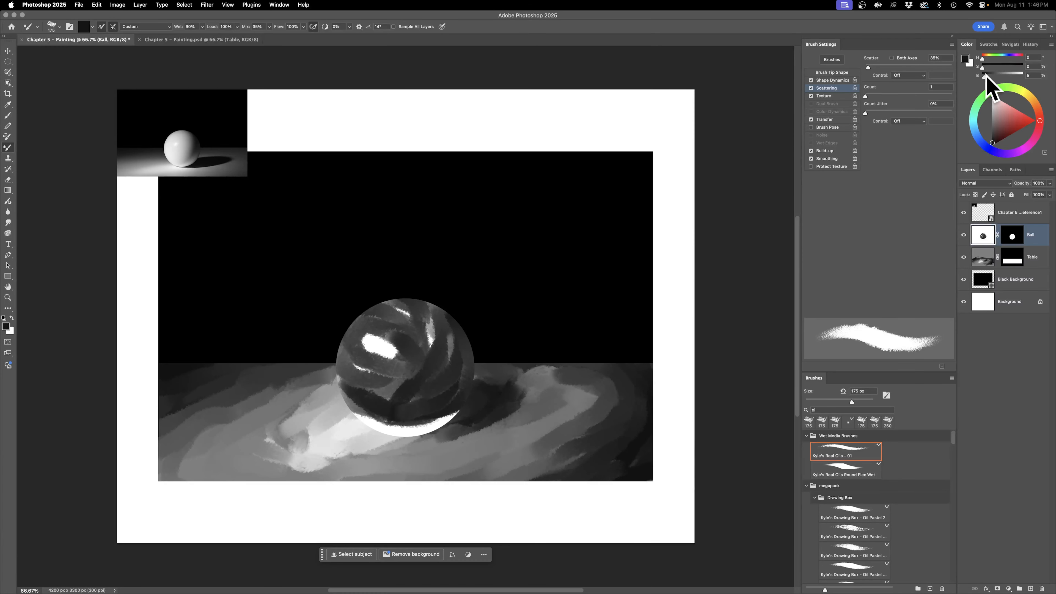
{"action": "left_click_drag", "start_coordinate": [1009, 78], "coordinate": [1011, 78]}
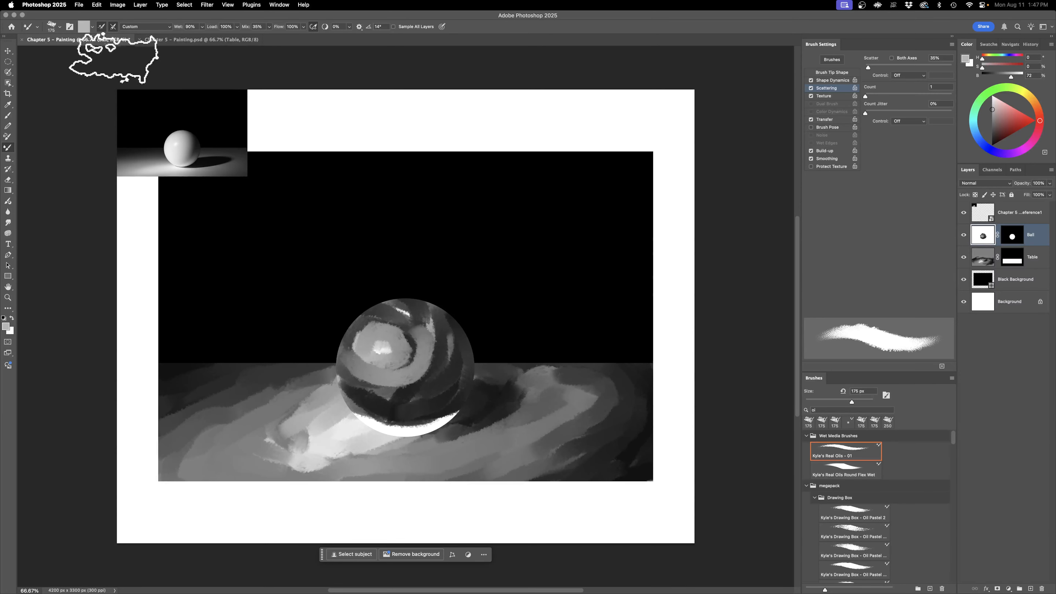
Step: Blend the ball's dark and light tones with curved Mixer Brush strokes without loading paint, reducing the brush size to 100 px
{"action": "left_click", "coordinate": [101, 26]}
{"action": "mouse_move", "coordinate": [360, 315]}
{"action": "left_mouse_down"}
{"action": "mouse_move", "coordinate": [393, 367]}
{"action": "mouse_move", "coordinate": [379, 365]}
{"action": "mouse_move", "coordinate": [400, 374]}
{"action": "mouse_move", "coordinate": [374, 364]}
{"action": "mouse_move", "coordinate": [377, 350]}
{"action": "mouse_move", "coordinate": [401, 351]}
{"action": "mouse_move", "coordinate": [365, 349]}
{"action": "mouse_move", "coordinate": [366, 387]}
{"action": "mouse_move", "coordinate": [356, 365]}
{"action": "mouse_move", "coordinate": [383, 377]}
{"action": "mouse_move", "coordinate": [396, 349]}
{"action": "mouse_move", "coordinate": [380, 320]}
{"action": "mouse_move", "coordinate": [411, 351]}
{"action": "mouse_move", "coordinate": [404, 363]}
{"action": "mouse_move", "coordinate": [347, 373]}
{"action": "mouse_move", "coordinate": [406, 382]}
{"action": "mouse_move", "coordinate": [426, 339]}
{"action": "left_mouse_up"}
{"action": "key", "text": "bracketleft"}
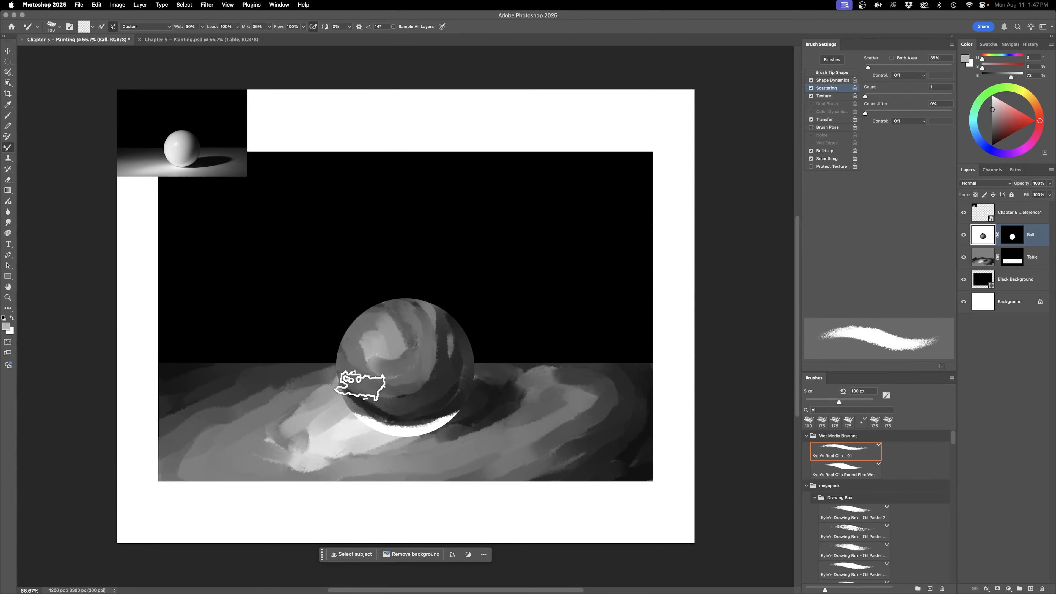
{"action": "left_click_drag", "start_coordinate": [384, 398], "coordinate": [436, 374]}
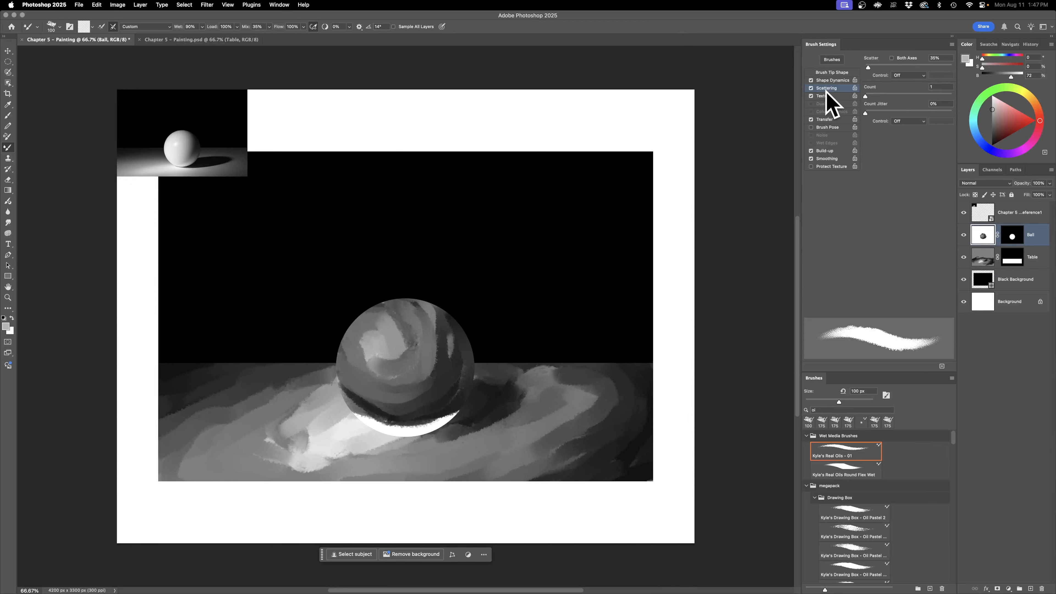
Step: Turn off the brush's Scattering and blend the ball's highlight, right side and white lower rim with curved strokes
{"action": "left_click", "coordinate": [810, 89]}
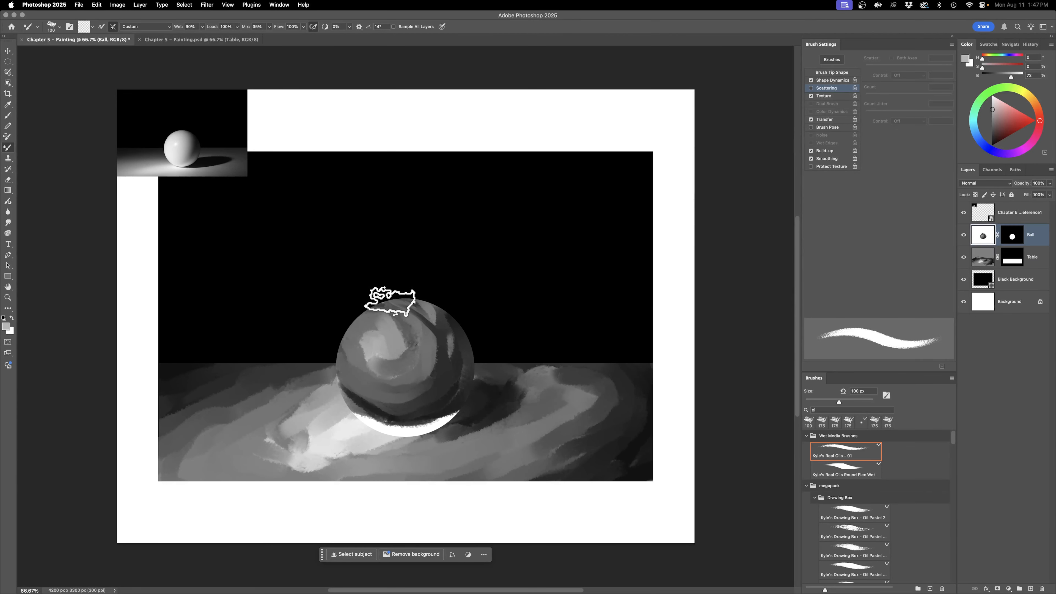
{"action": "mouse_move", "coordinate": [362, 382]}
{"action": "left_mouse_down"}
{"action": "mouse_move", "coordinate": [444, 318]}
{"action": "mouse_move", "coordinate": [435, 304]}
{"action": "mouse_move", "coordinate": [416, 304]}
{"action": "mouse_move", "coordinate": [390, 323]}
{"action": "mouse_move", "coordinate": [358, 324]}
{"action": "mouse_move", "coordinate": [405, 336]}
{"action": "mouse_move", "coordinate": [348, 344]}
{"action": "mouse_move", "coordinate": [377, 362]}
{"action": "mouse_move", "coordinate": [374, 344]}
{"action": "mouse_move", "coordinate": [383, 369]}
{"action": "mouse_move", "coordinate": [347, 344]}
{"action": "left_mouse_up"}
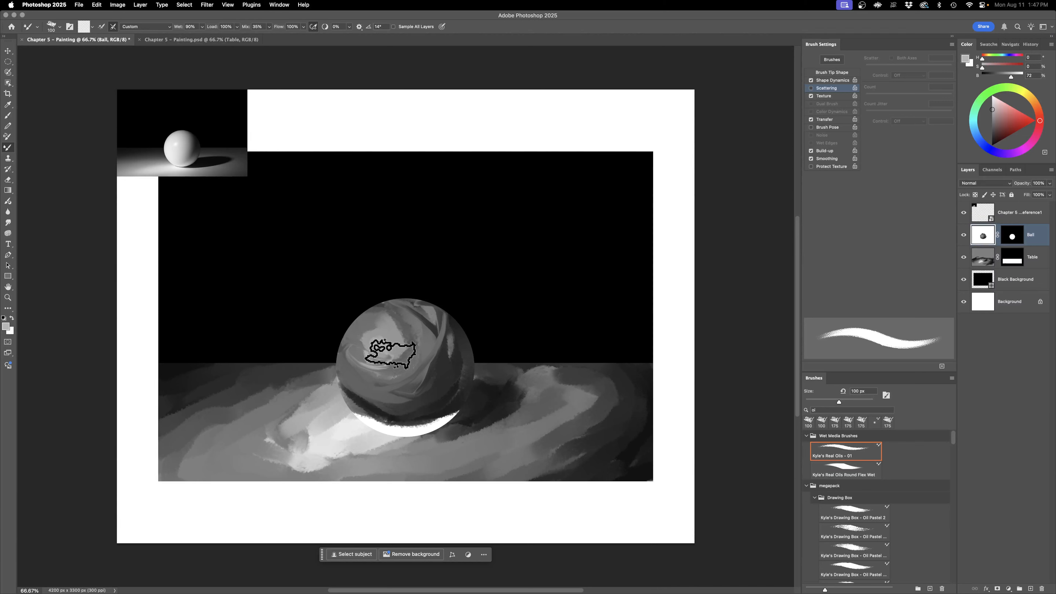
{"action": "mouse_move", "coordinate": [357, 367]}
{"action": "left_mouse_down"}
{"action": "mouse_move", "coordinate": [369, 312]}
{"action": "mouse_move", "coordinate": [395, 312]}
{"action": "mouse_move", "coordinate": [411, 343]}
{"action": "mouse_move", "coordinate": [406, 381]}
{"action": "mouse_move", "coordinate": [385, 388]}
{"action": "mouse_move", "coordinate": [347, 374]}
{"action": "mouse_move", "coordinate": [359, 399]}
{"action": "mouse_move", "coordinate": [418, 418]}
{"action": "left_mouse_up"}
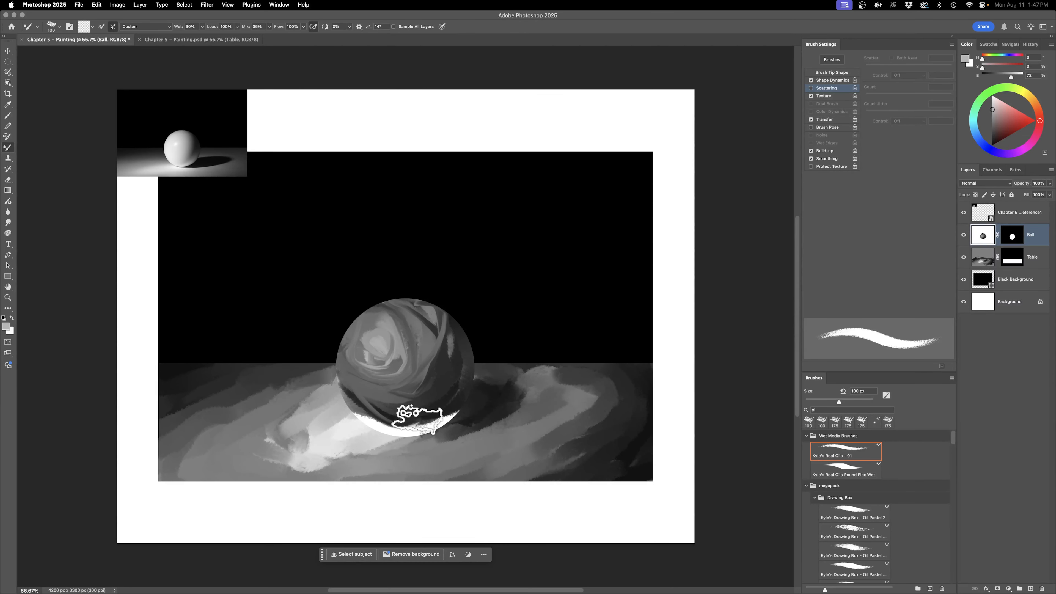
{"action": "mouse_move", "coordinate": [440, 333]}
{"action": "left_mouse_down"}
{"action": "mouse_move", "coordinate": [414, 299]}
{"action": "mouse_move", "coordinate": [440, 321]}
{"action": "mouse_move", "coordinate": [440, 350]}
{"action": "mouse_move", "coordinate": [414, 398]}
{"action": "mouse_move", "coordinate": [350, 401]}
{"action": "mouse_move", "coordinate": [385, 430]}
{"action": "mouse_move", "coordinate": [459, 405]}
{"action": "mouse_move", "coordinate": [419, 424]}
{"action": "left_mouse_up"}
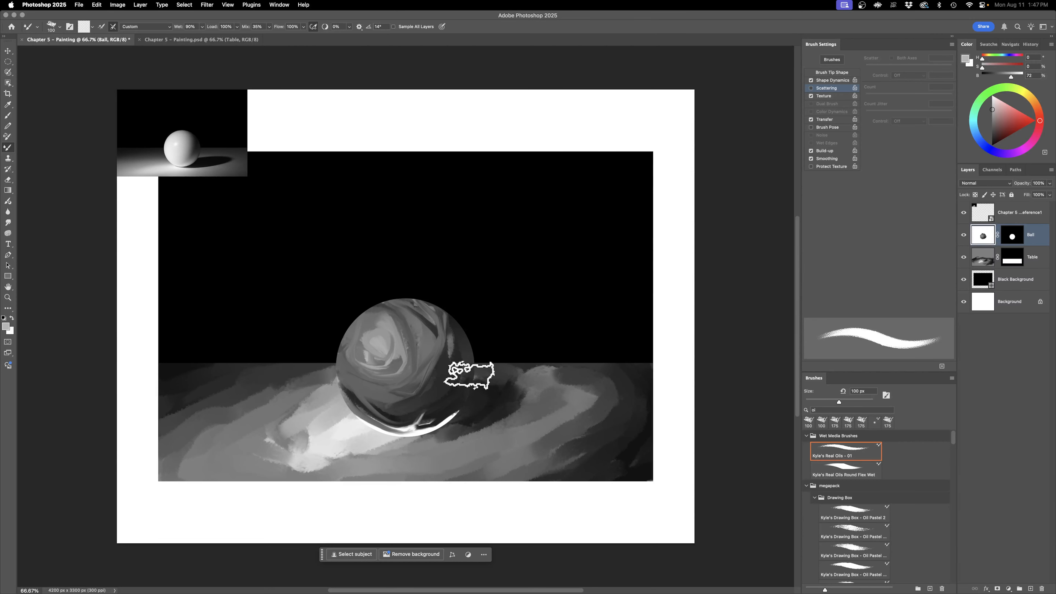
{"action": "mouse_move", "coordinate": [454, 376]}
{"action": "left_mouse_down"}
{"action": "mouse_move", "coordinate": [459, 354]}
{"action": "mouse_move", "coordinate": [445, 365]}
{"action": "mouse_move", "coordinate": [430, 349]}
{"action": "left_mouse_up"}
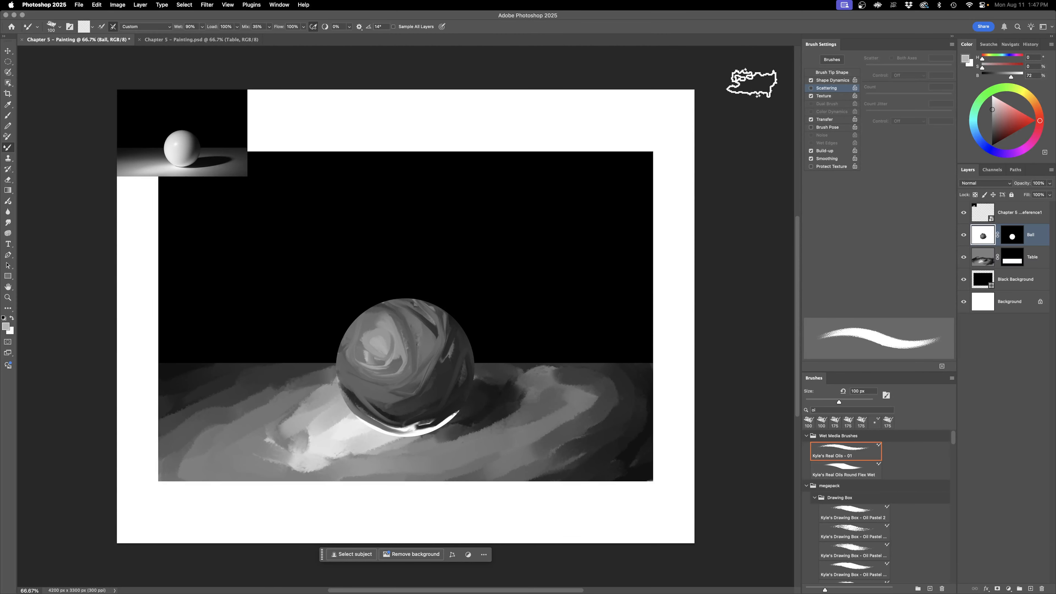
Step: Turn Scattering back on with Scatter at 10% and blend the tones down the ball's right side
{"action": "left_click", "coordinate": [811, 87]}
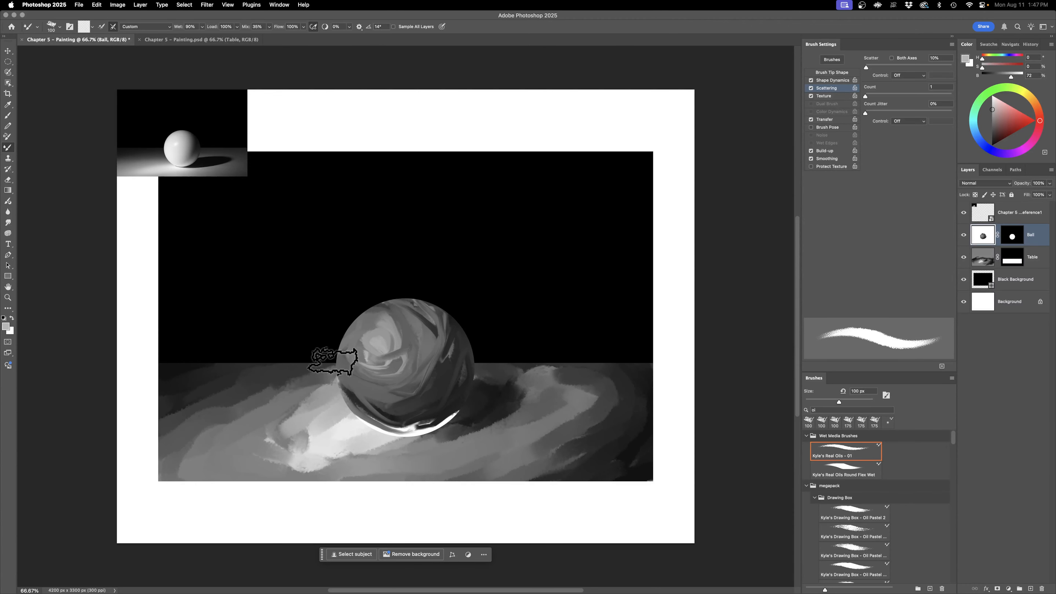
{"action": "mouse_move", "coordinate": [450, 339]}
{"action": "left_mouse_down"}
{"action": "mouse_move", "coordinate": [441, 375]}
{"action": "mouse_move", "coordinate": [421, 382]}
{"action": "mouse_move", "coordinate": [459, 332]}
{"action": "mouse_move", "coordinate": [428, 401]}
{"action": "mouse_move", "coordinate": [414, 421]}
{"action": "left_mouse_up"}
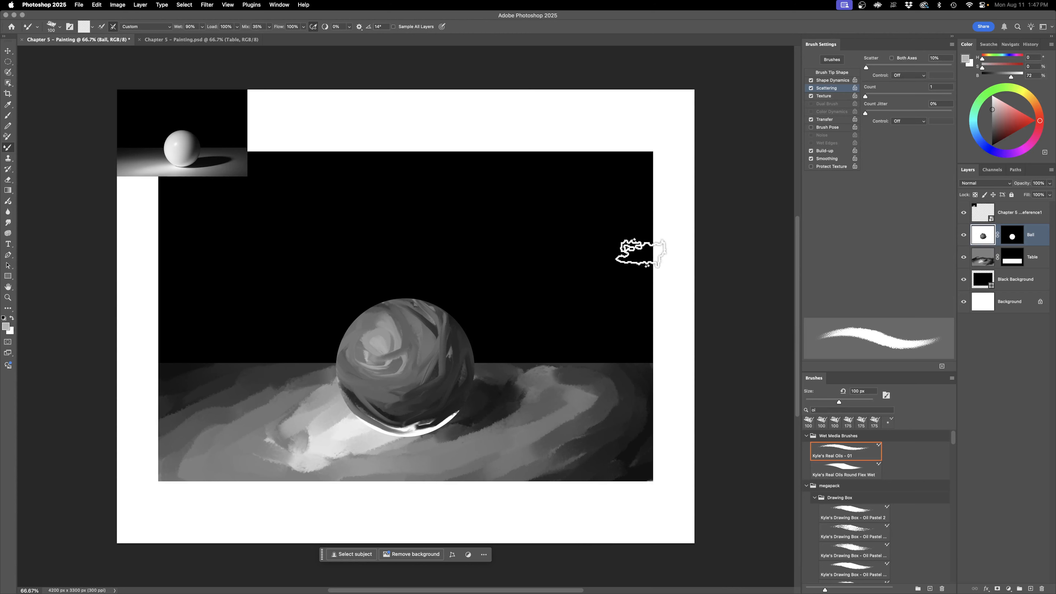